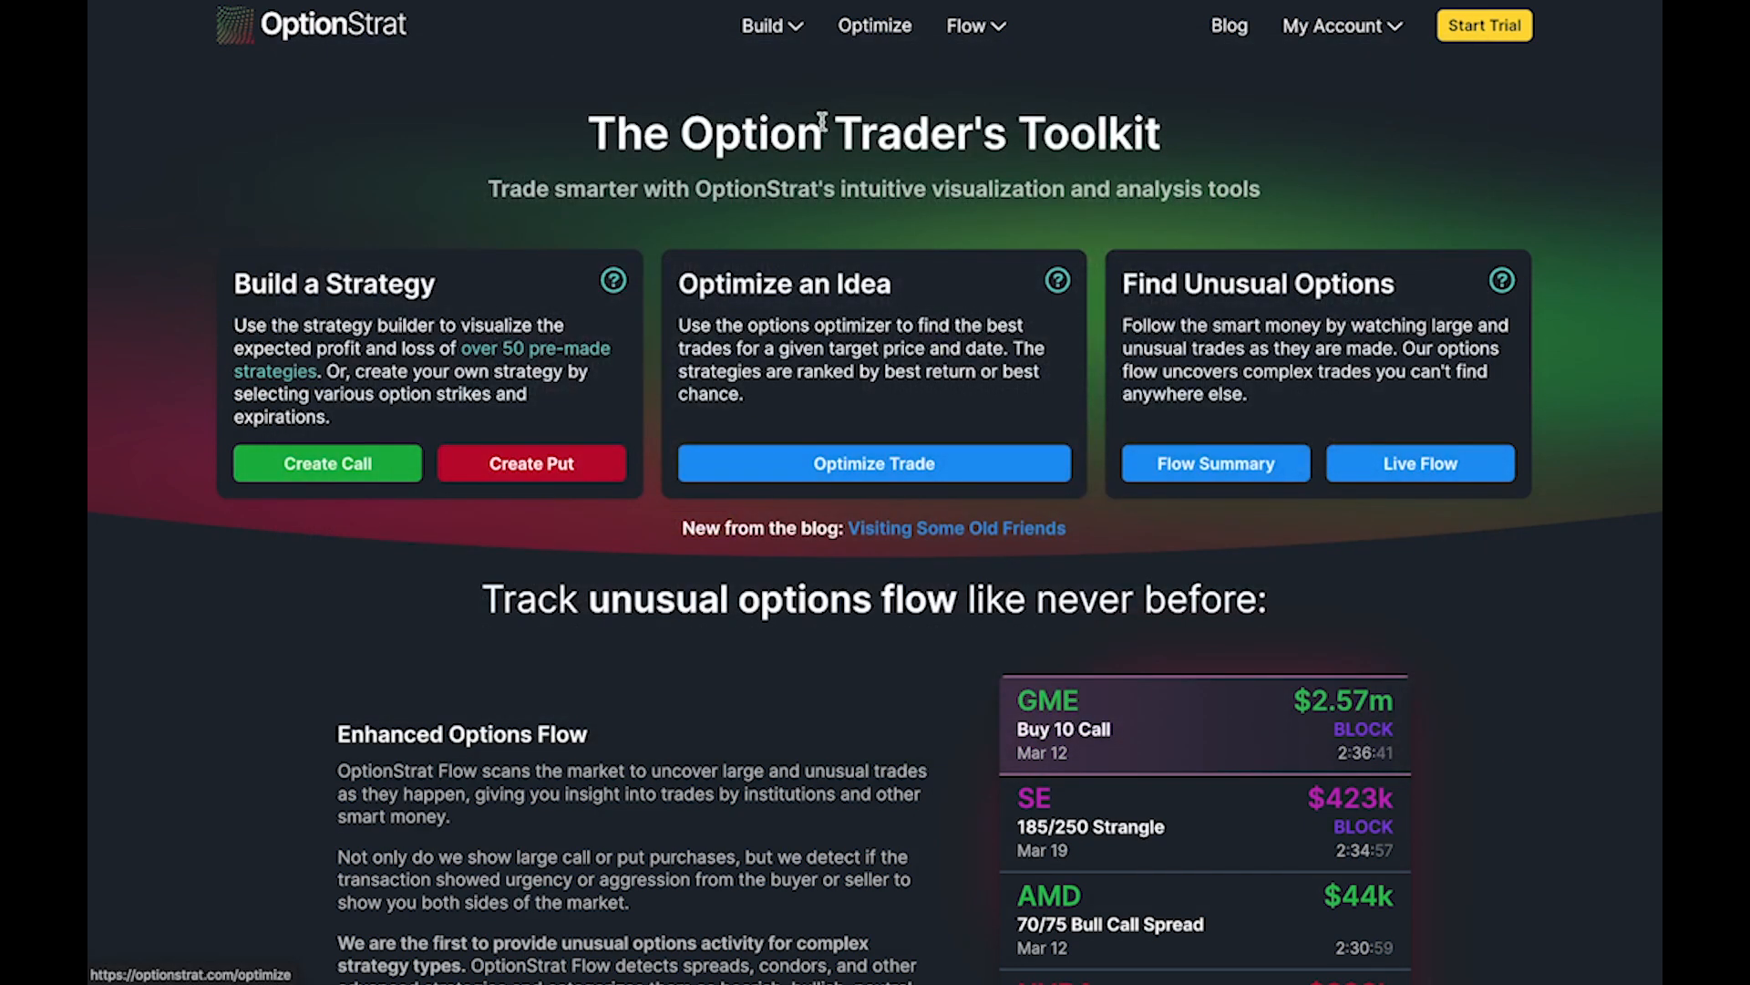
# Step: Browse the pre-made strategies and open the builder for the Novice Long Call
pyautogui.moveTo(767, 22)
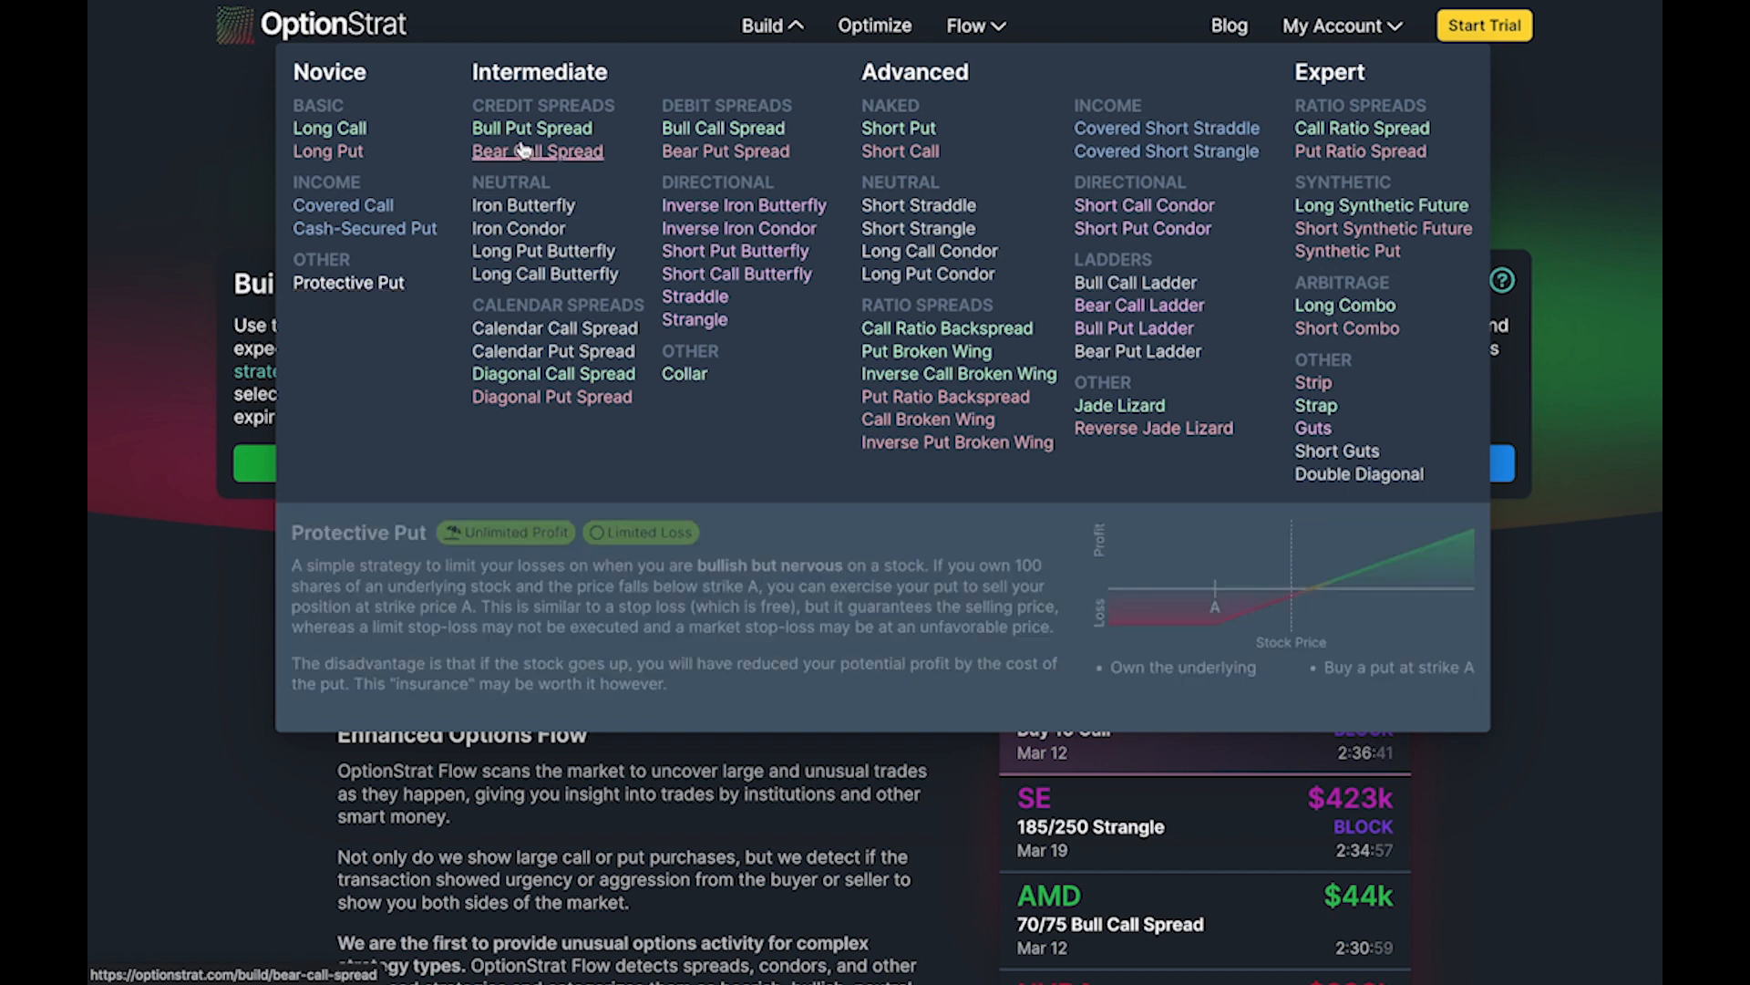
pyautogui.moveTo(550, 131)
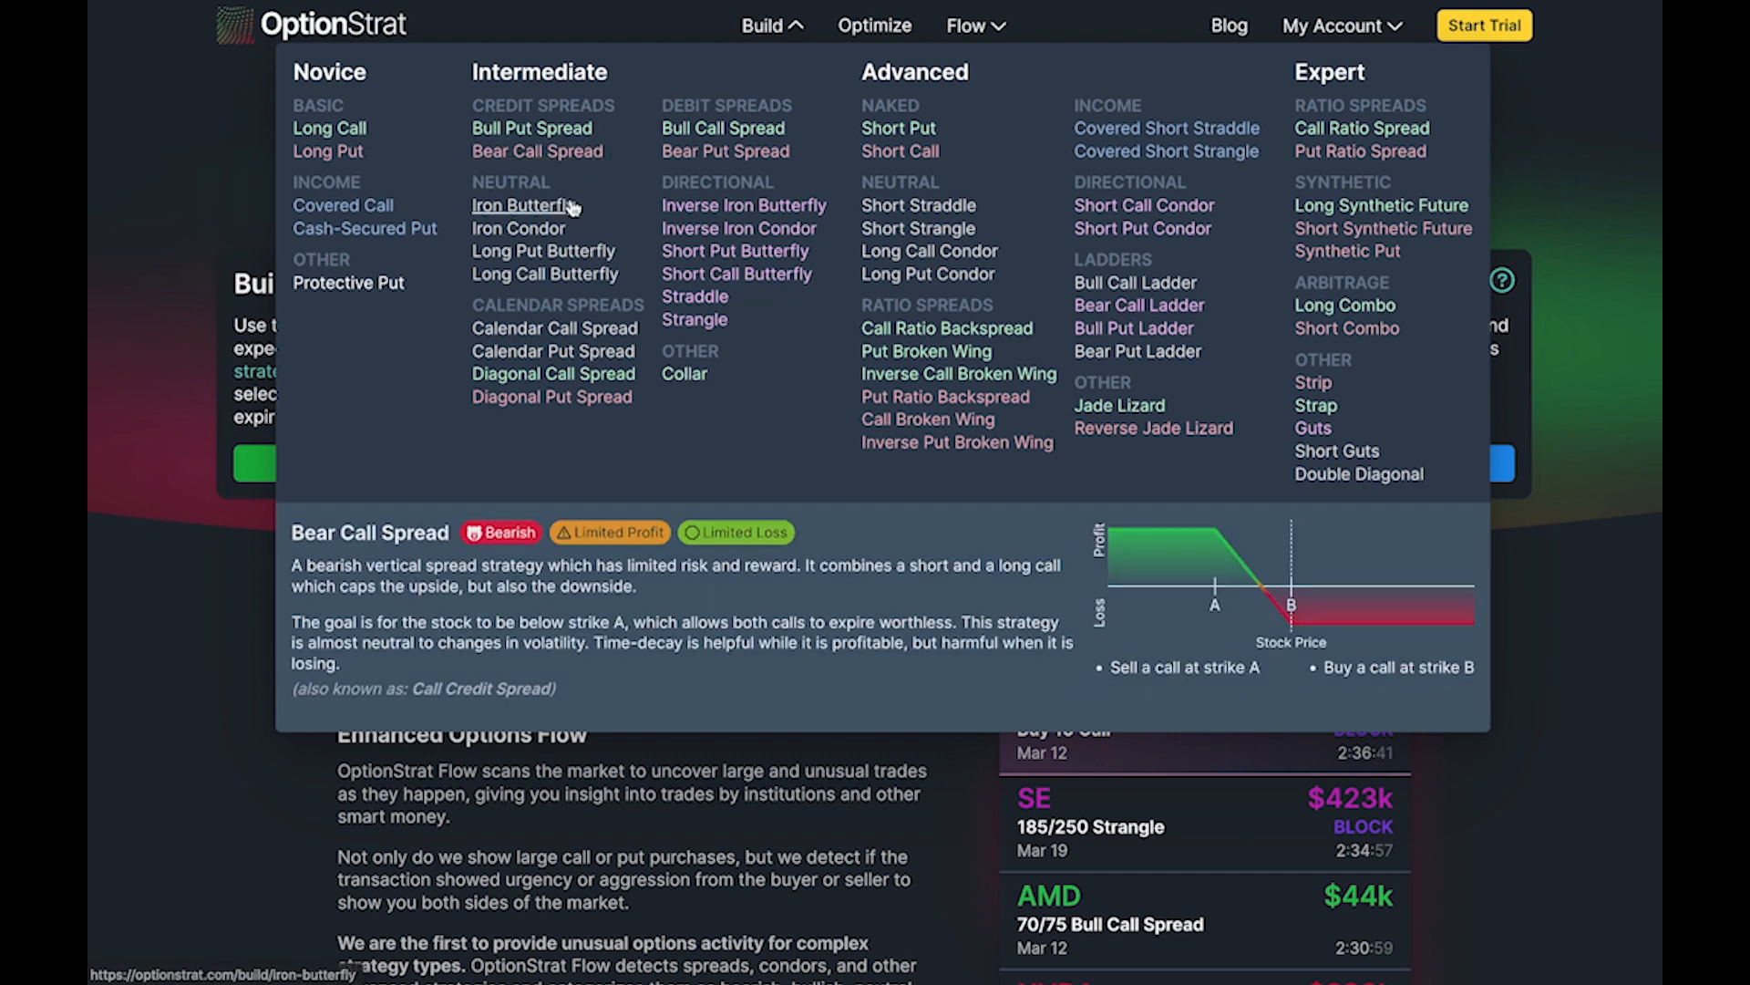
pyautogui.moveTo(572, 209)
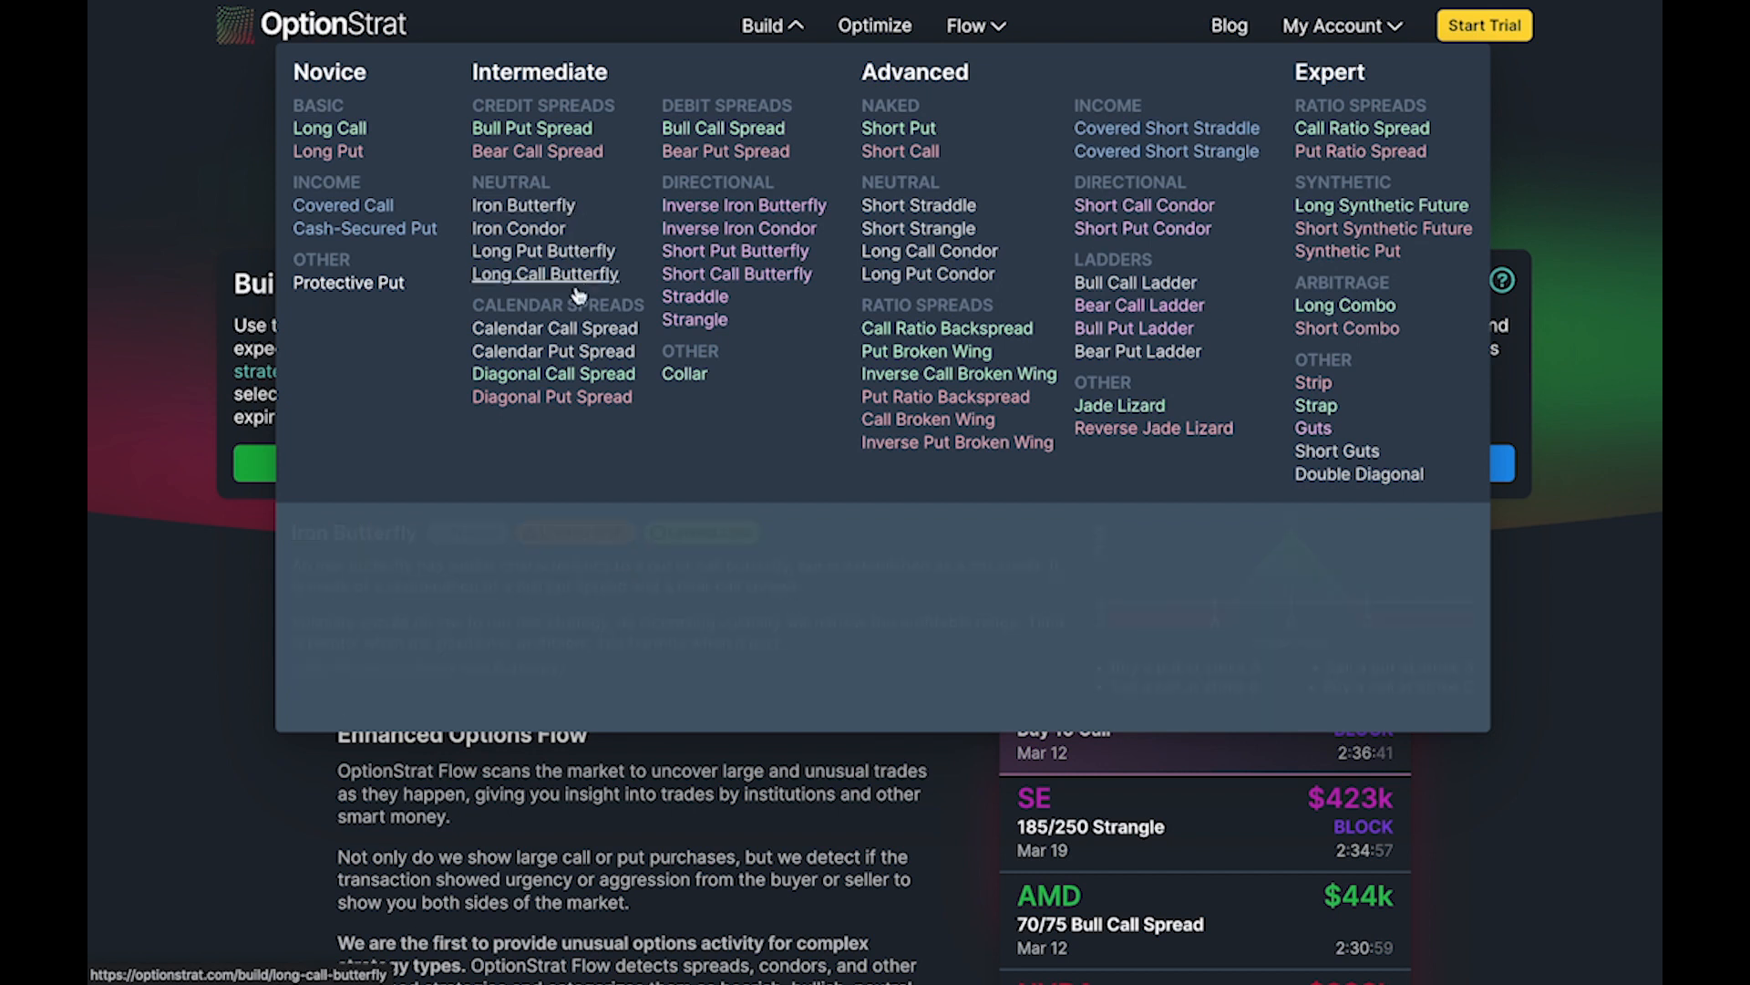
pyautogui.moveTo(707, 153)
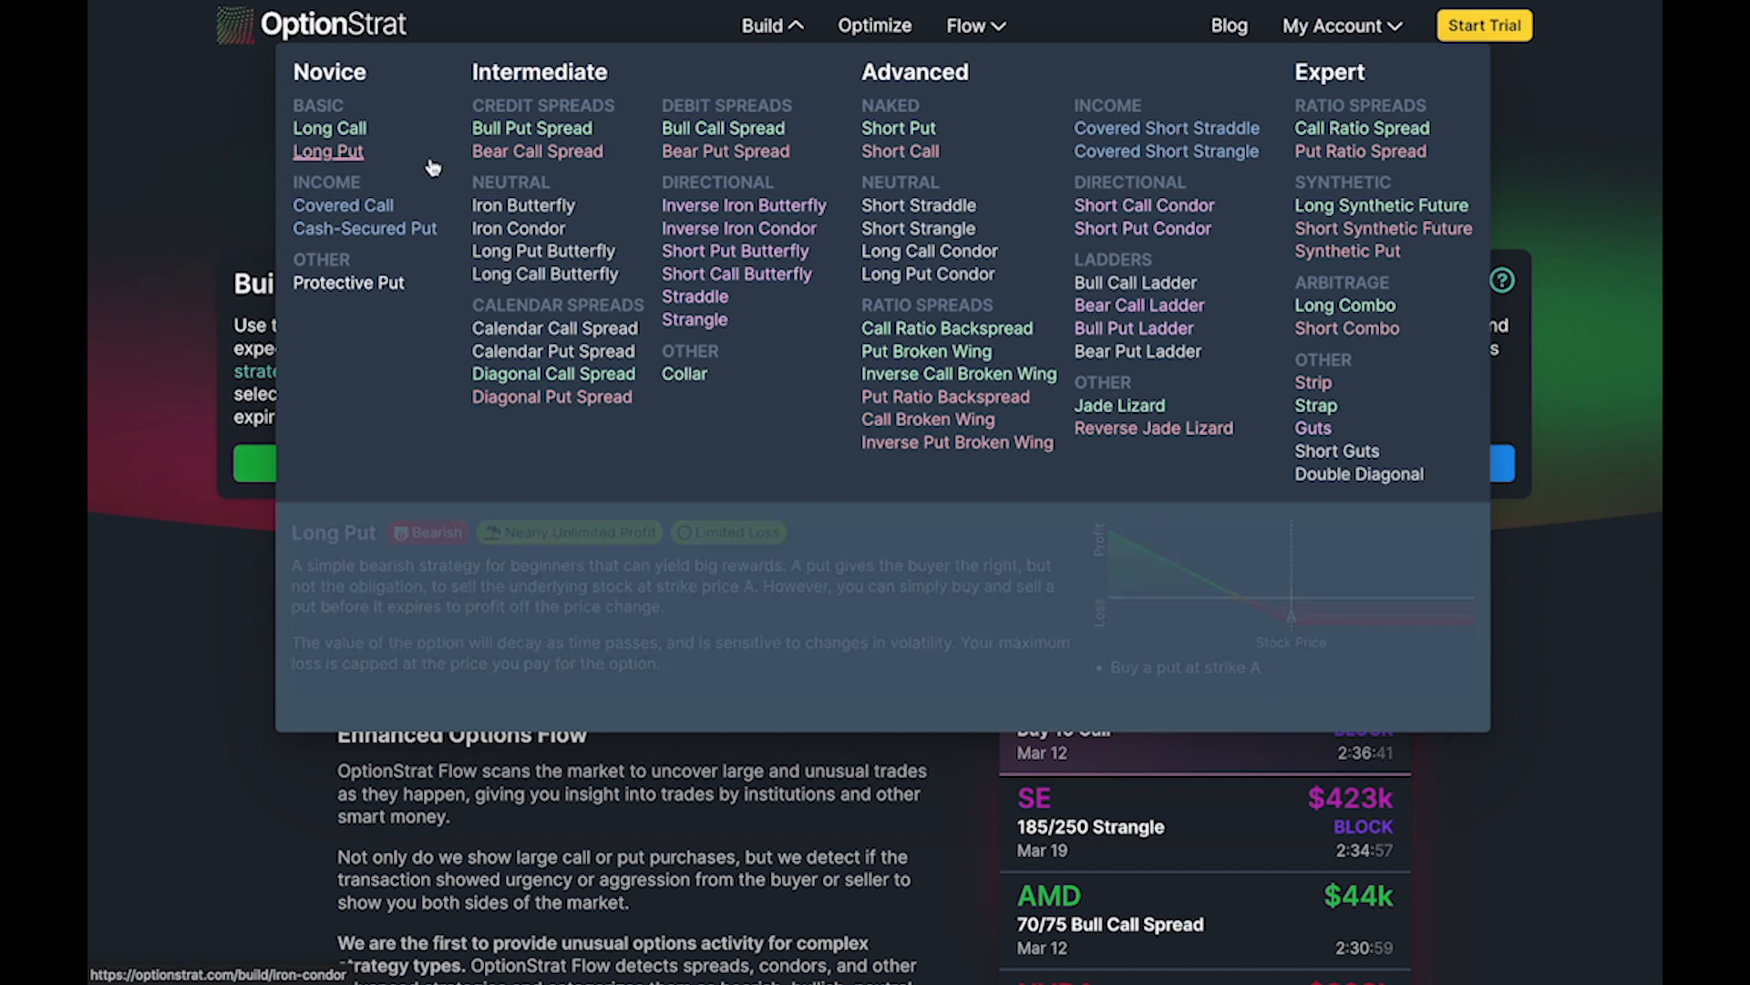
pyautogui.click(346, 137)
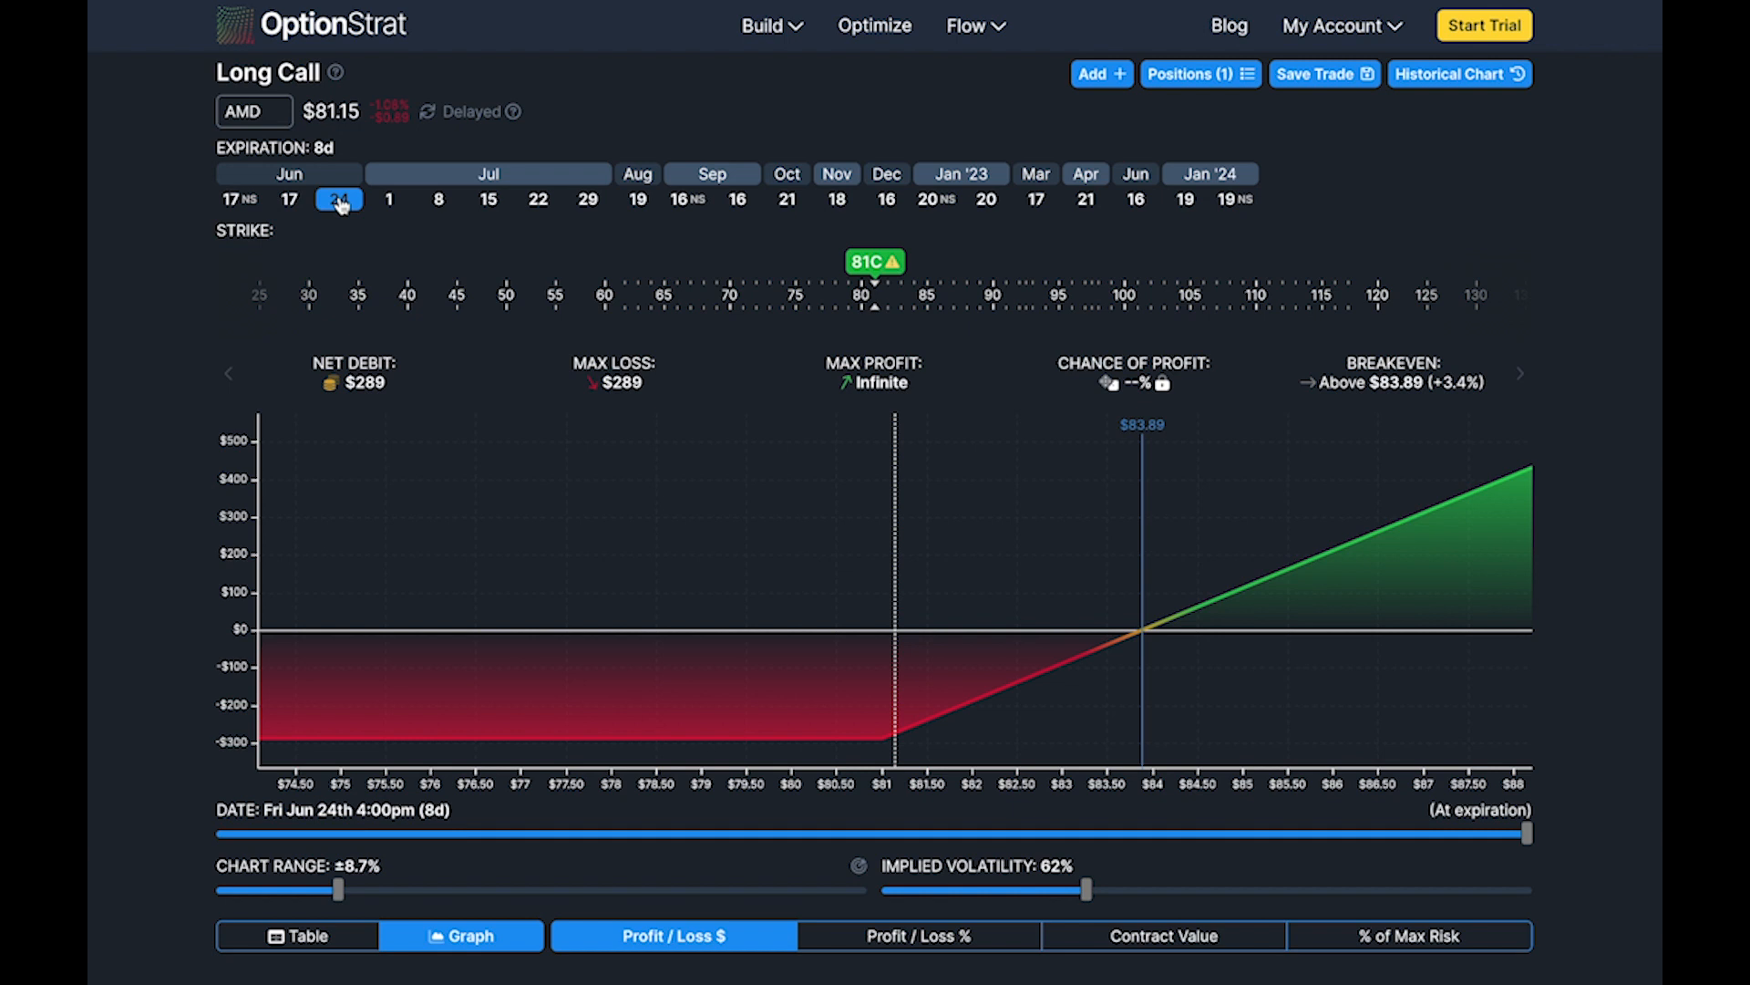
# Step: Set the strike of the AMD long call expiring June 24 to 82
pyautogui.doubleClick(323, 149)
pyautogui.moveTo(872, 262); pyautogui.dragTo(942, 273)
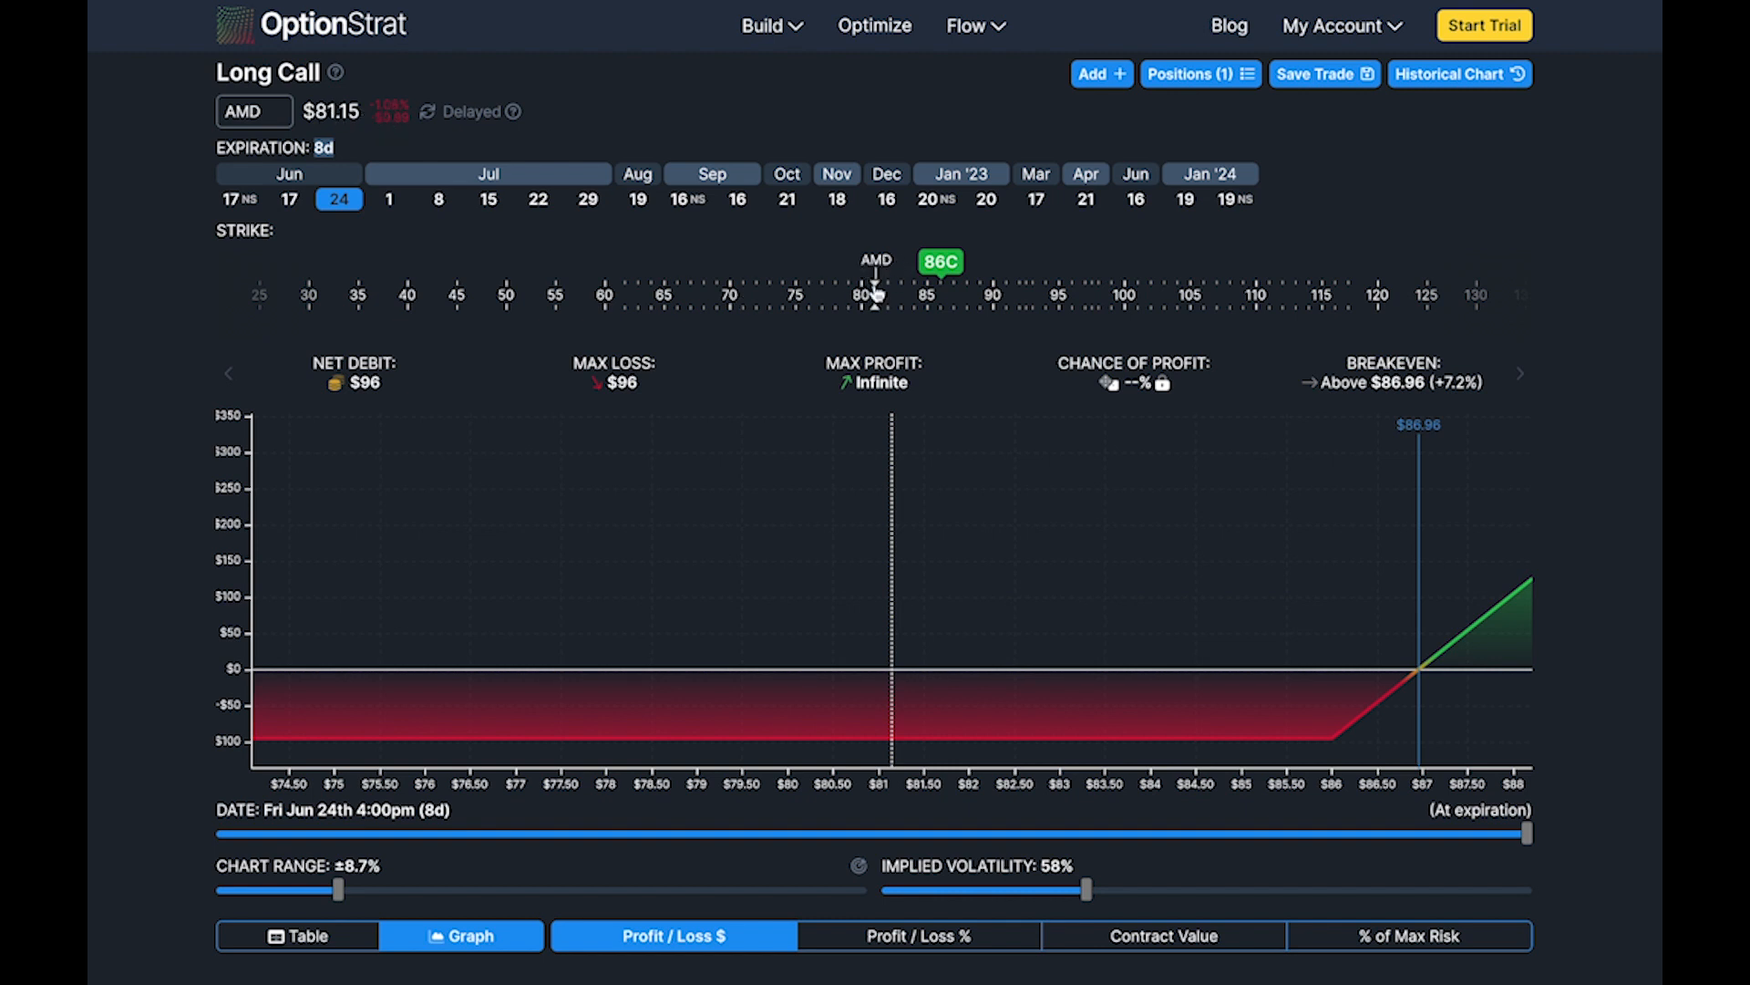
pyautogui.moveTo(940, 273); pyautogui.dragTo(894, 273)
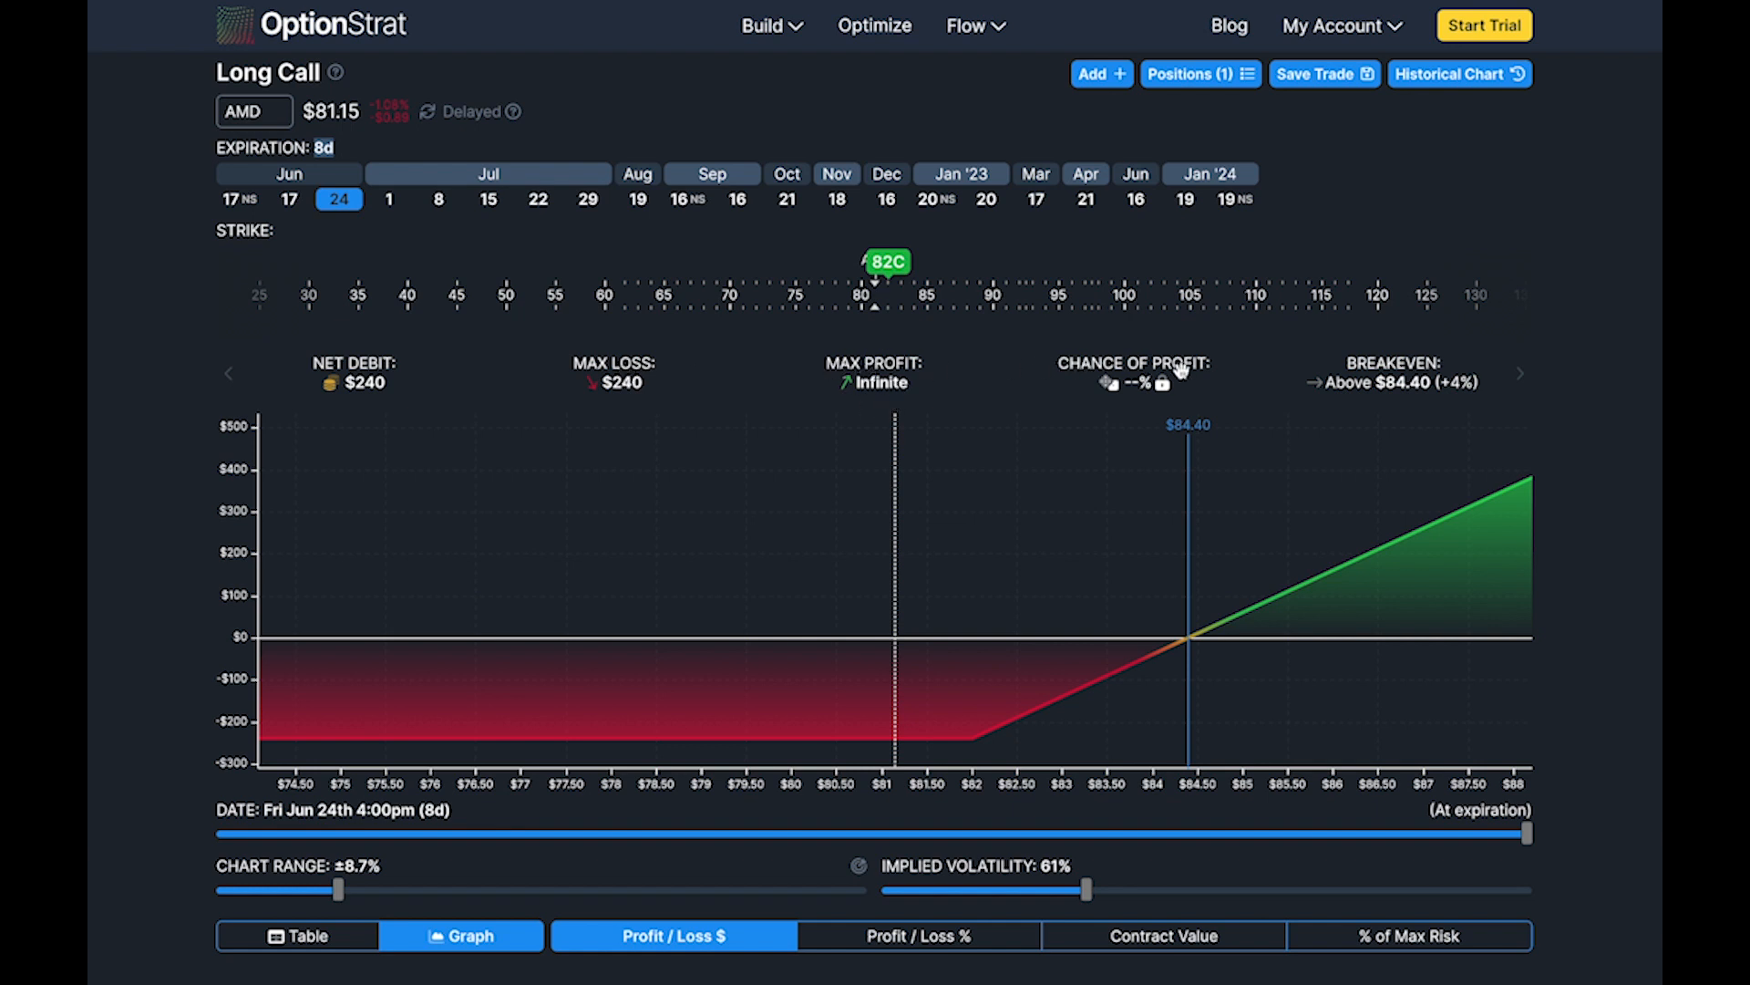
pyautogui.moveTo(1165, 384)
# Step: Preview the long call's payoff as of now, and return the evaluation date to the June 24 expiration
pyautogui.scroll(-2, 1597, 677)
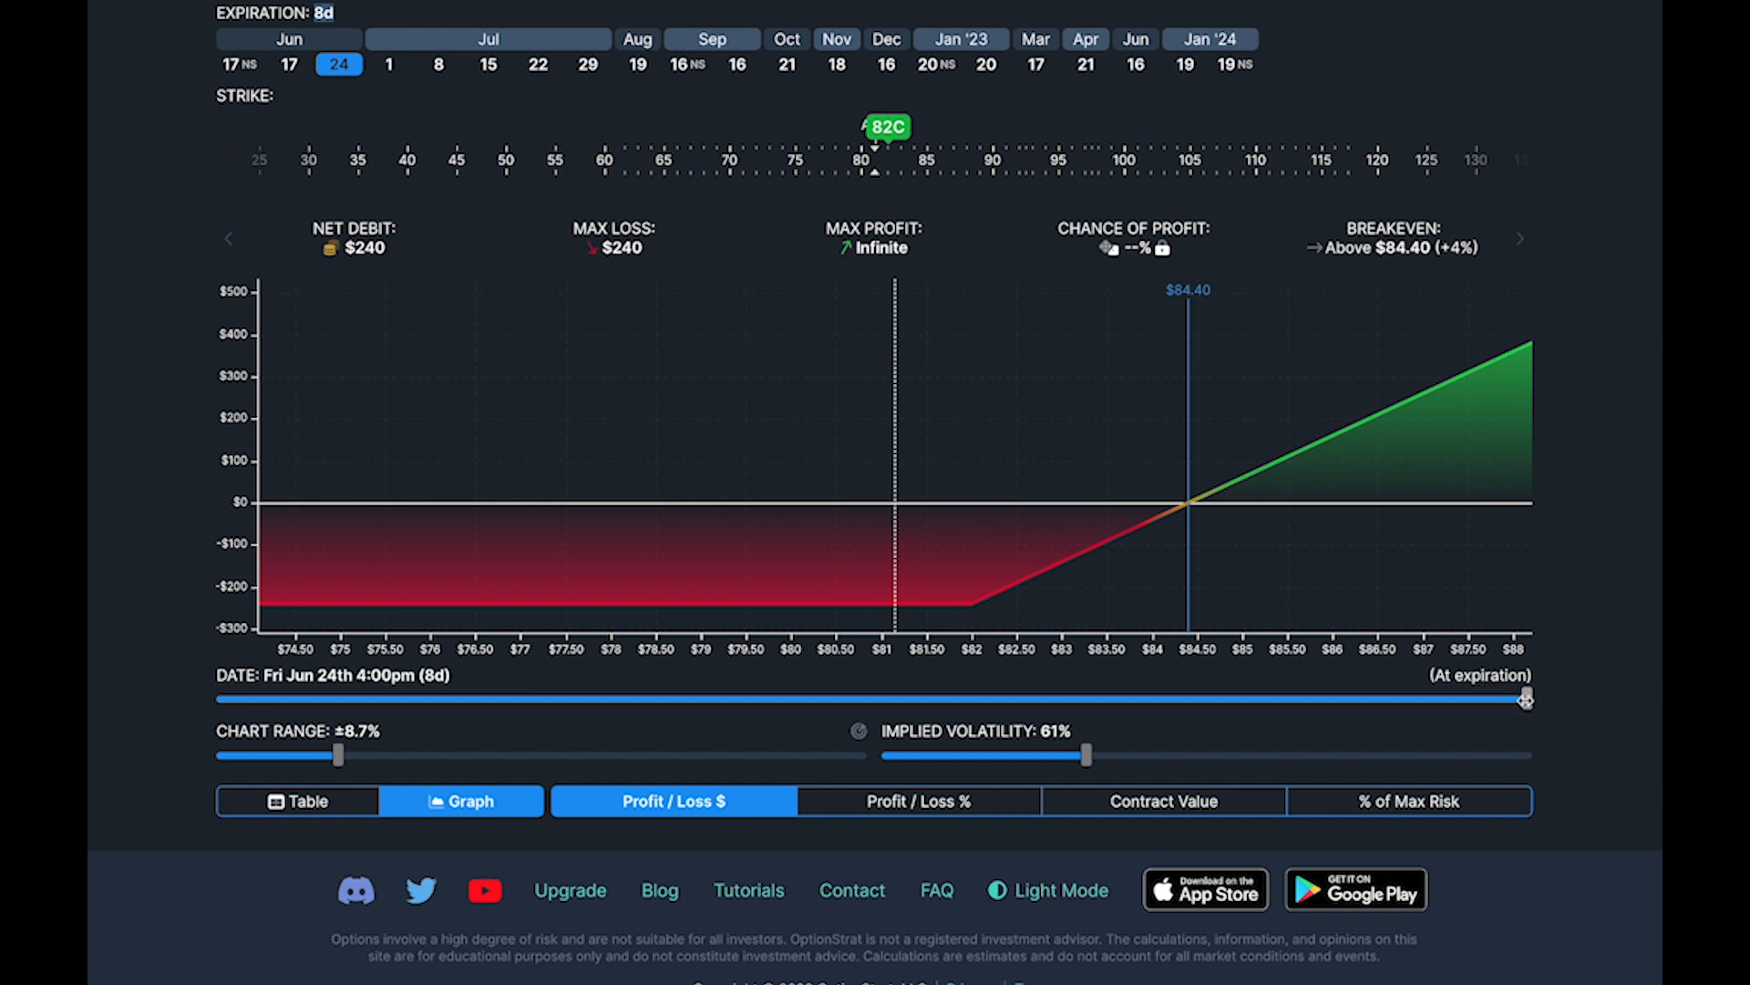
pyautogui.moveTo(1526, 699); pyautogui.dragTo(205, 700)
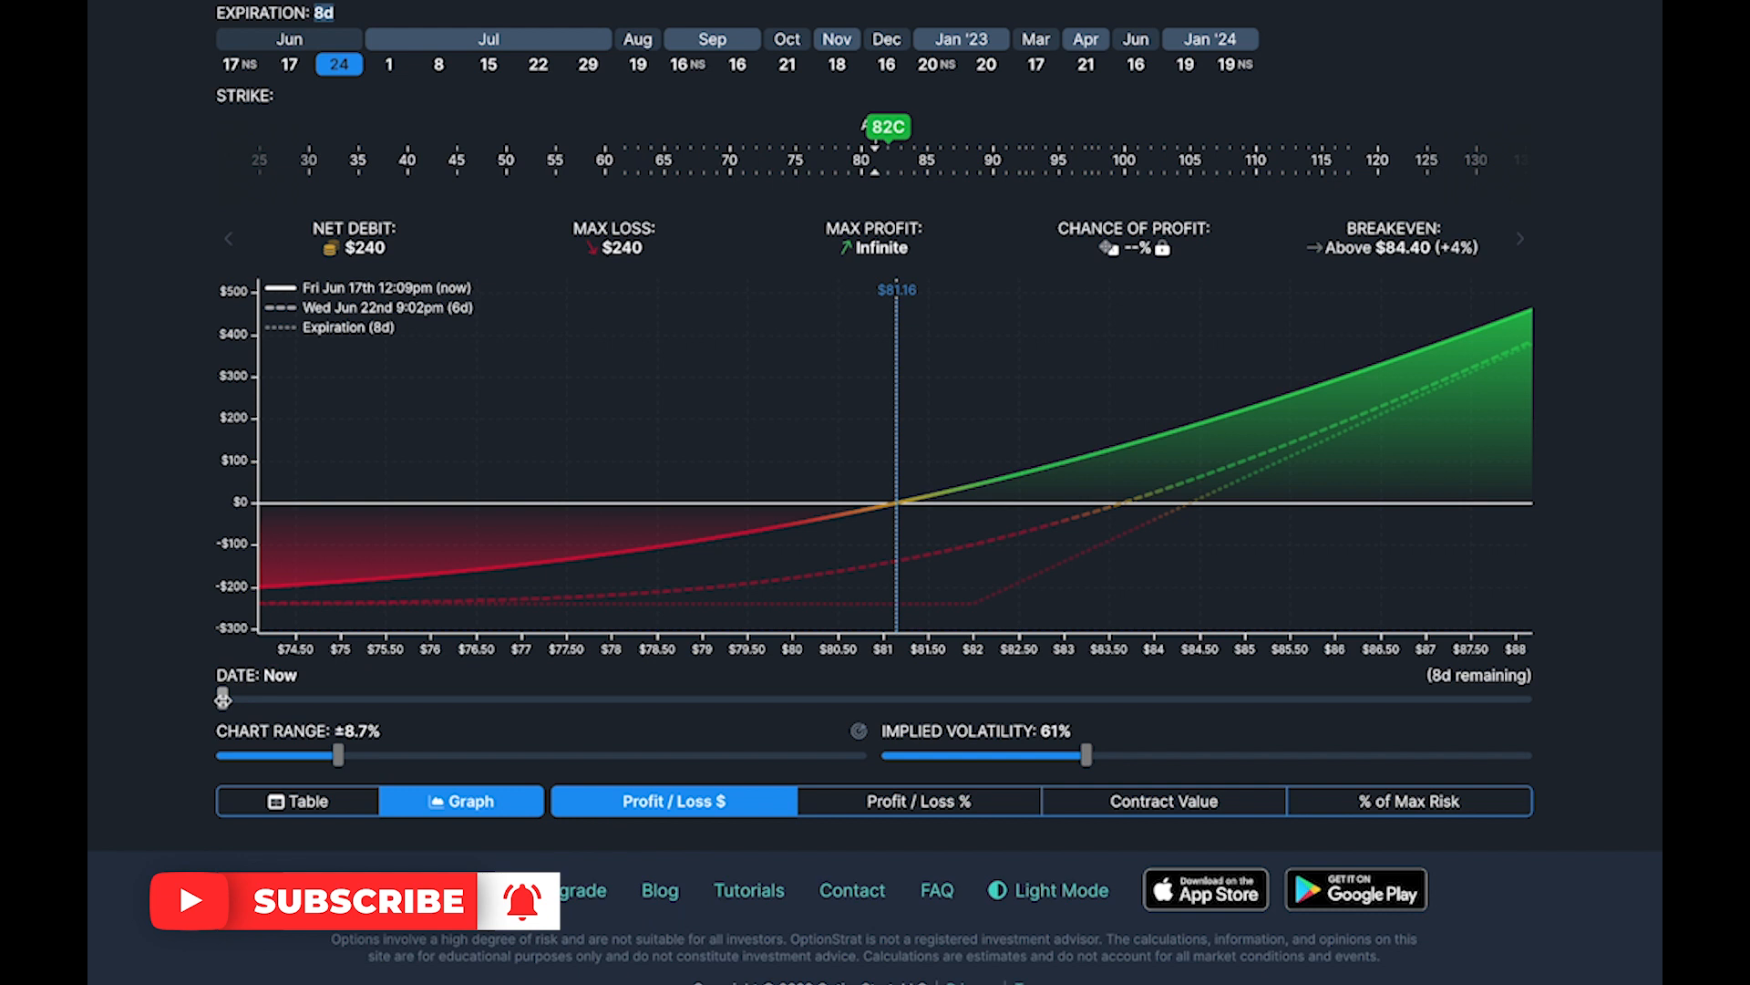
pyautogui.moveTo(223, 699); pyautogui.dragTo(1557, 725)
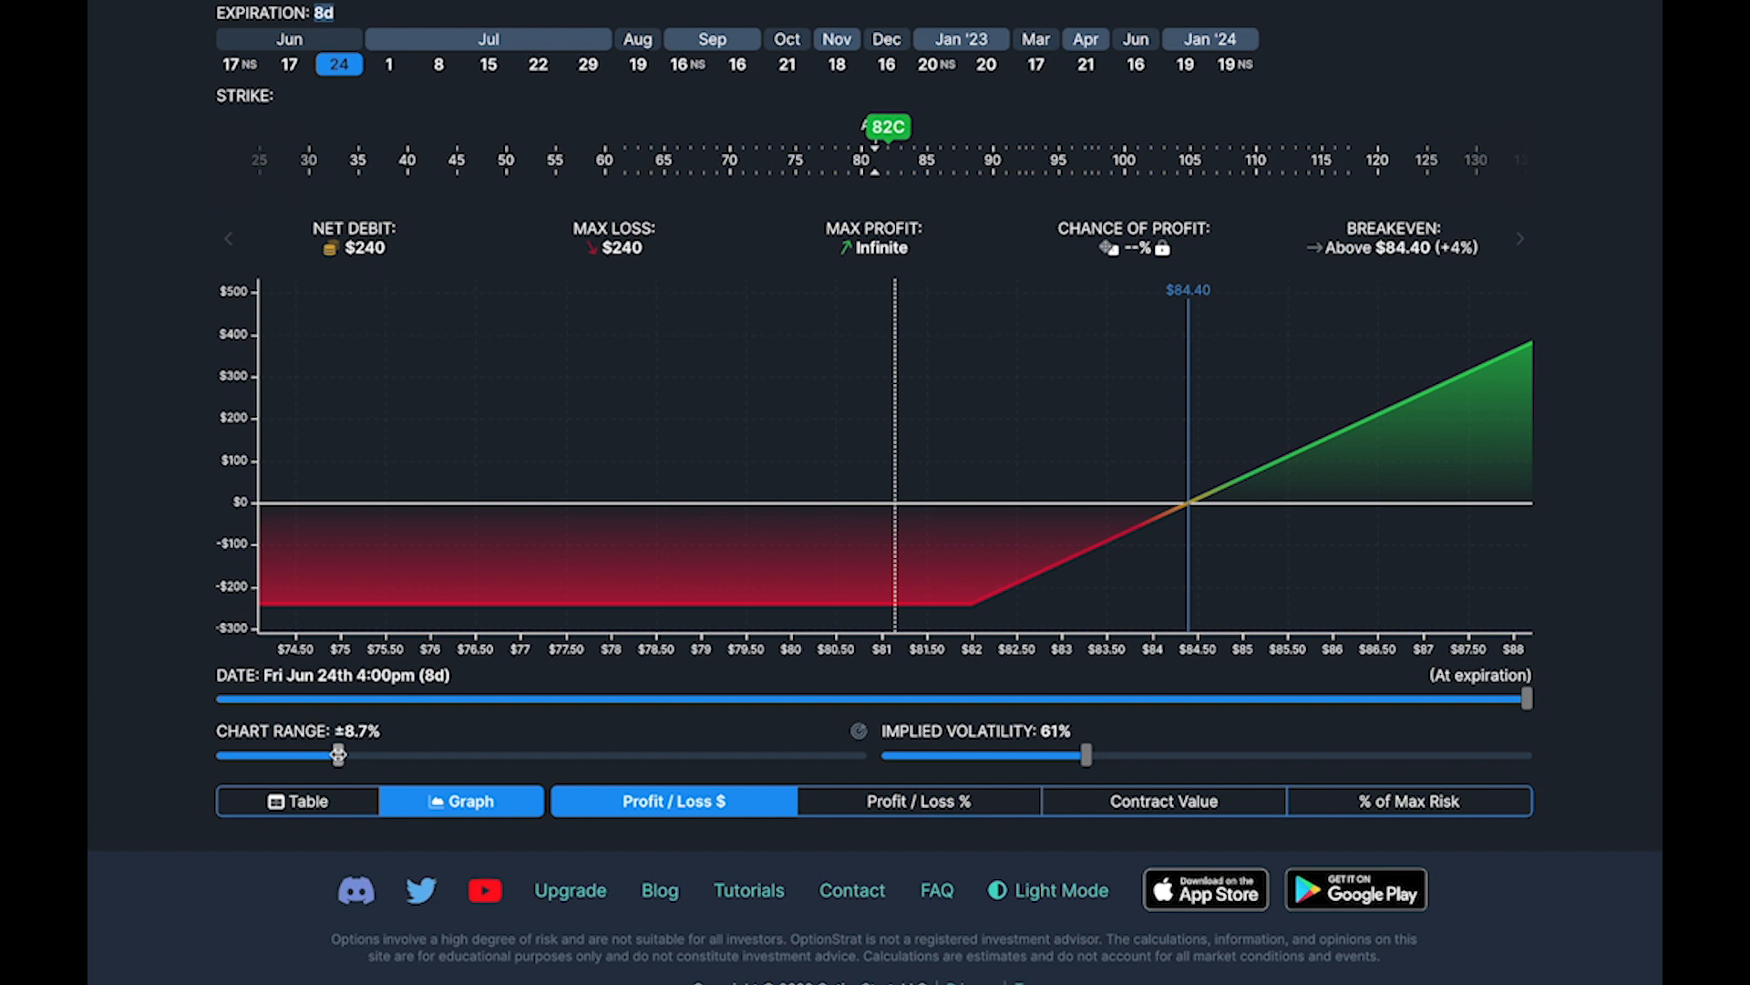
# Step: Set the chart range to ±16%, and try an implied volatility of 59% before resetting it
pyautogui.moveTo(338, 755); pyautogui.dragTo(610, 760)
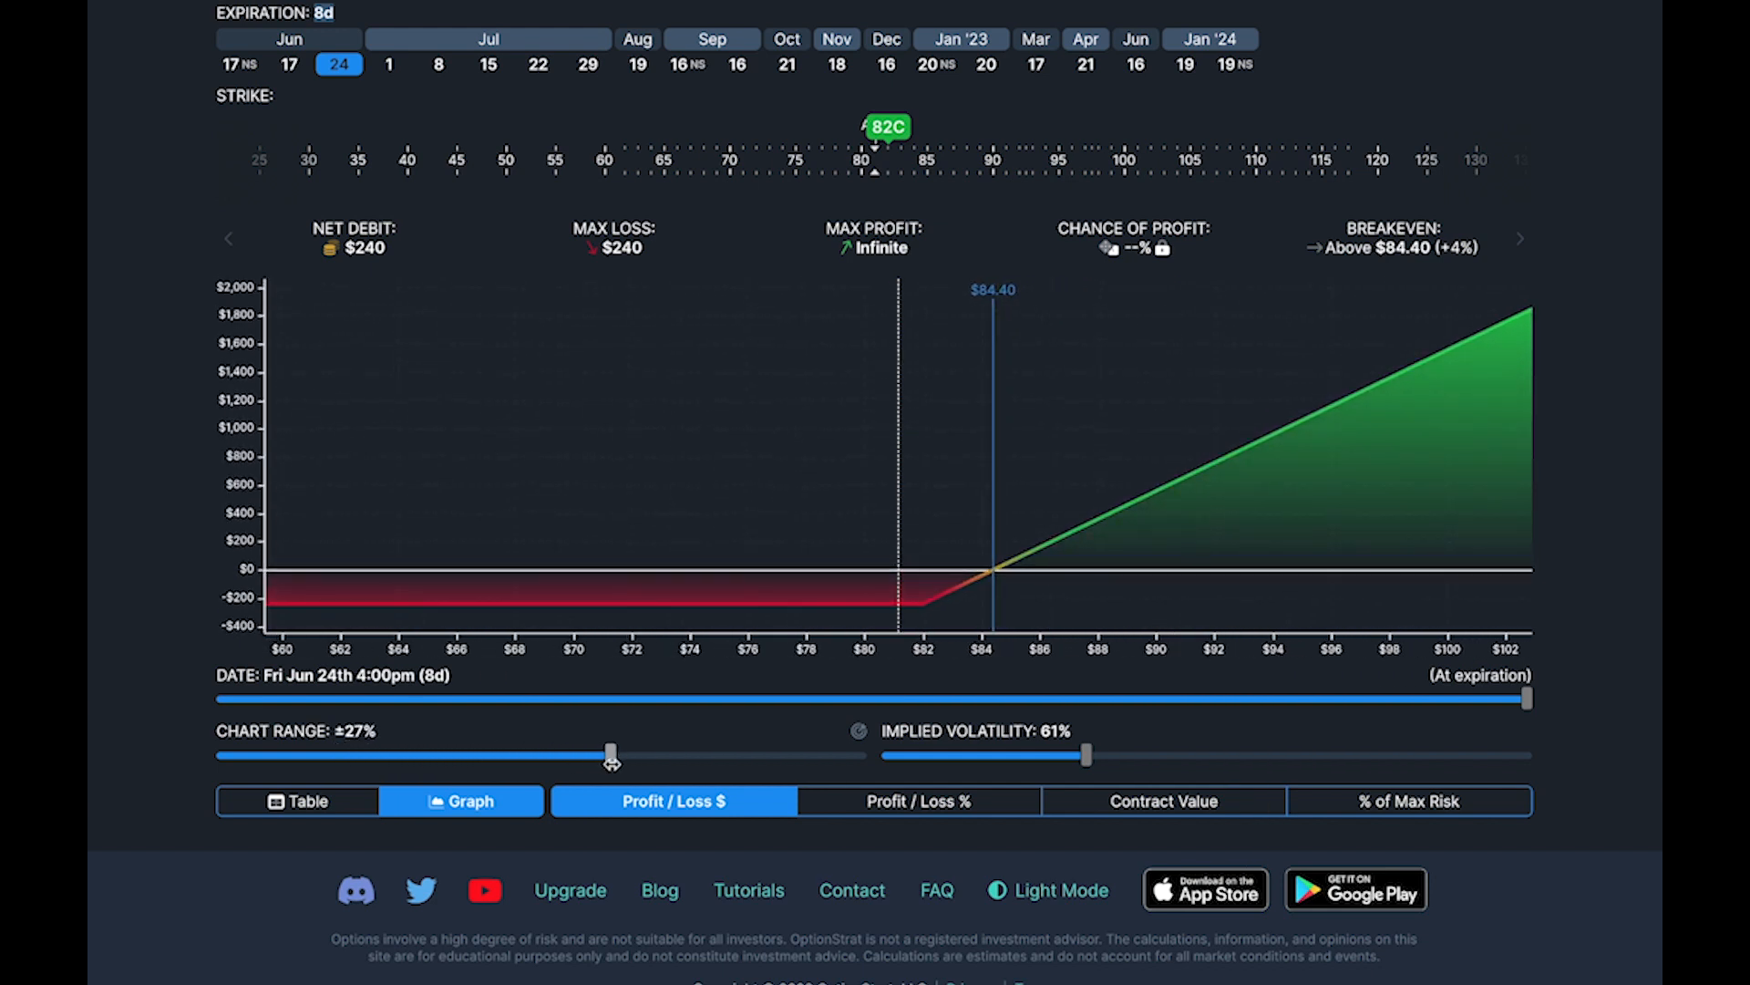
pyautogui.moveTo(610, 762); pyautogui.dragTo(449, 758)
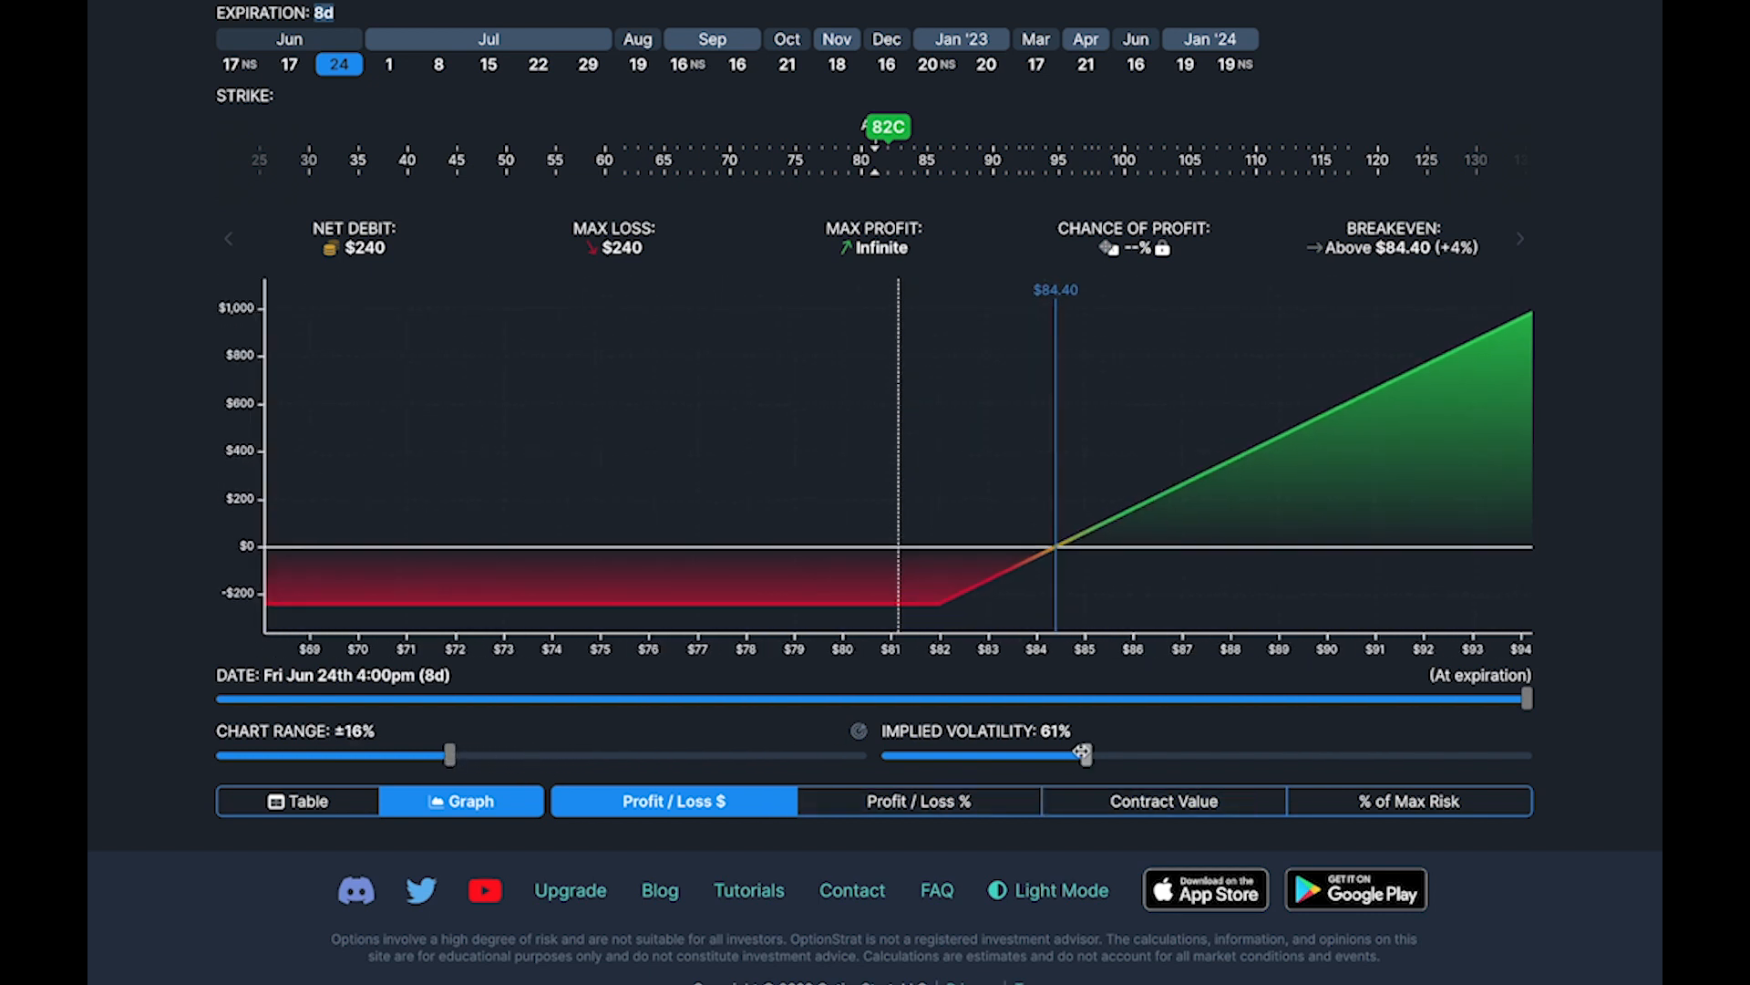
pyautogui.moveTo(1085, 754)
pyautogui.mouseDown()
pyautogui.moveTo(1206, 752)
pyautogui.moveTo(1077, 759)
pyautogui.mouseUp()
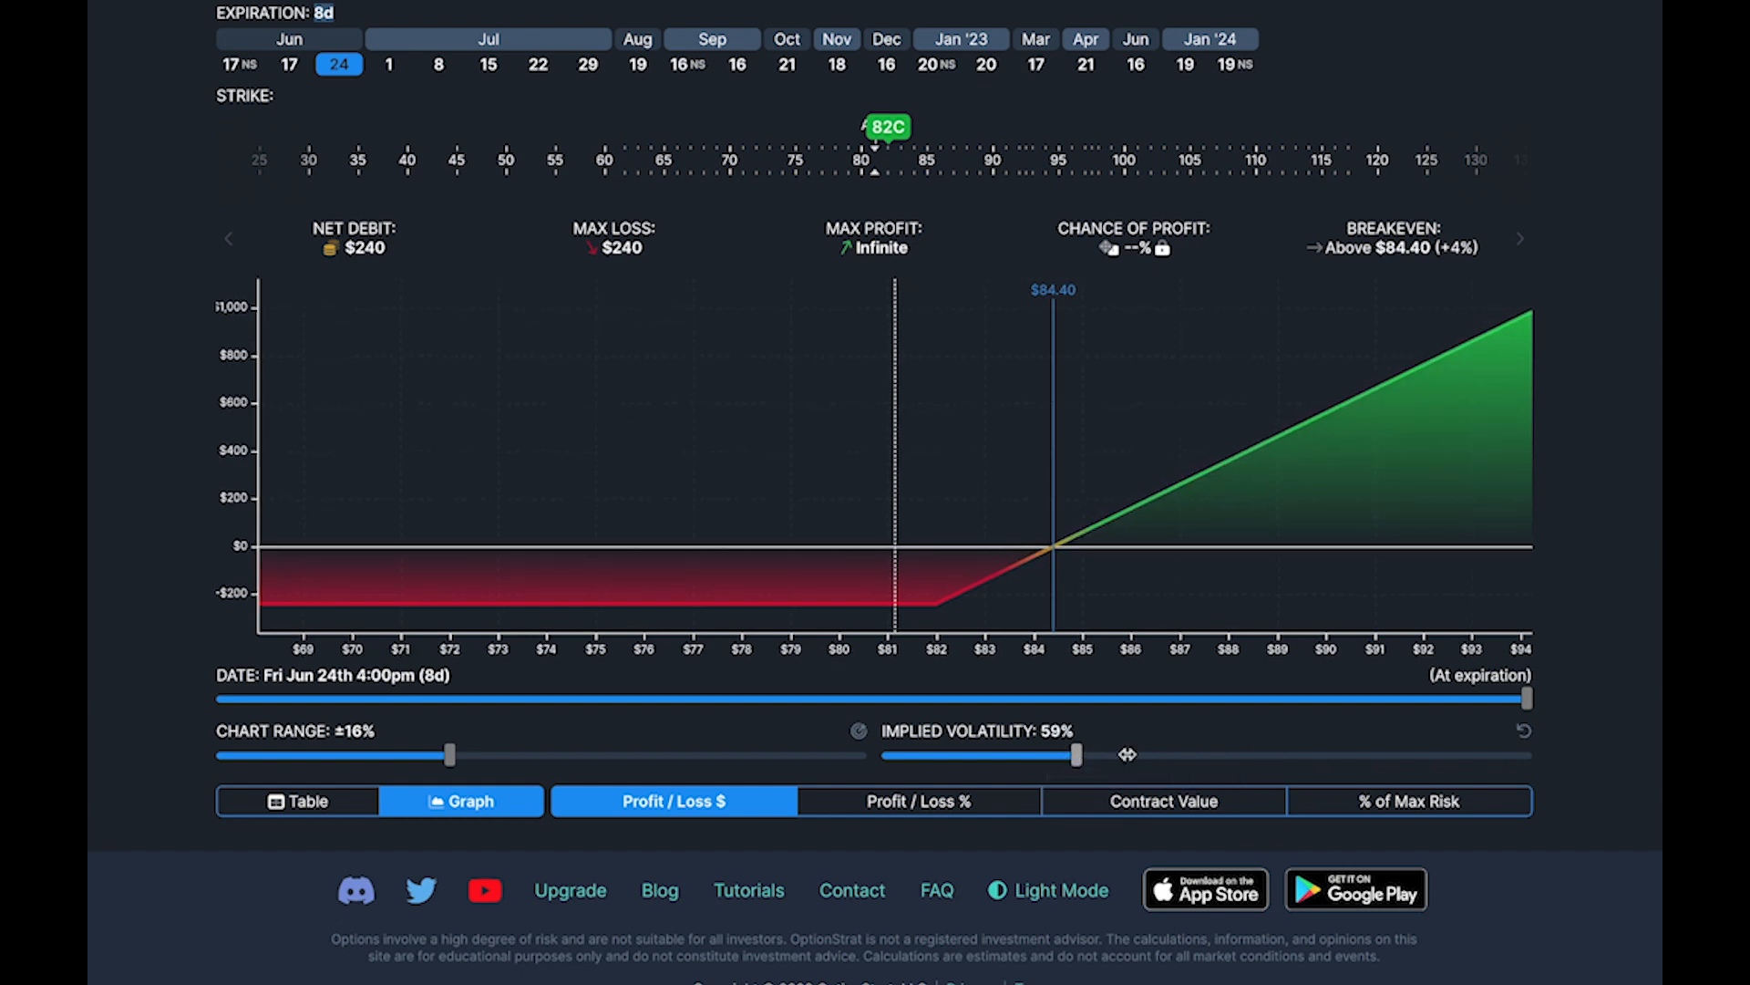
pyautogui.click(1524, 731)
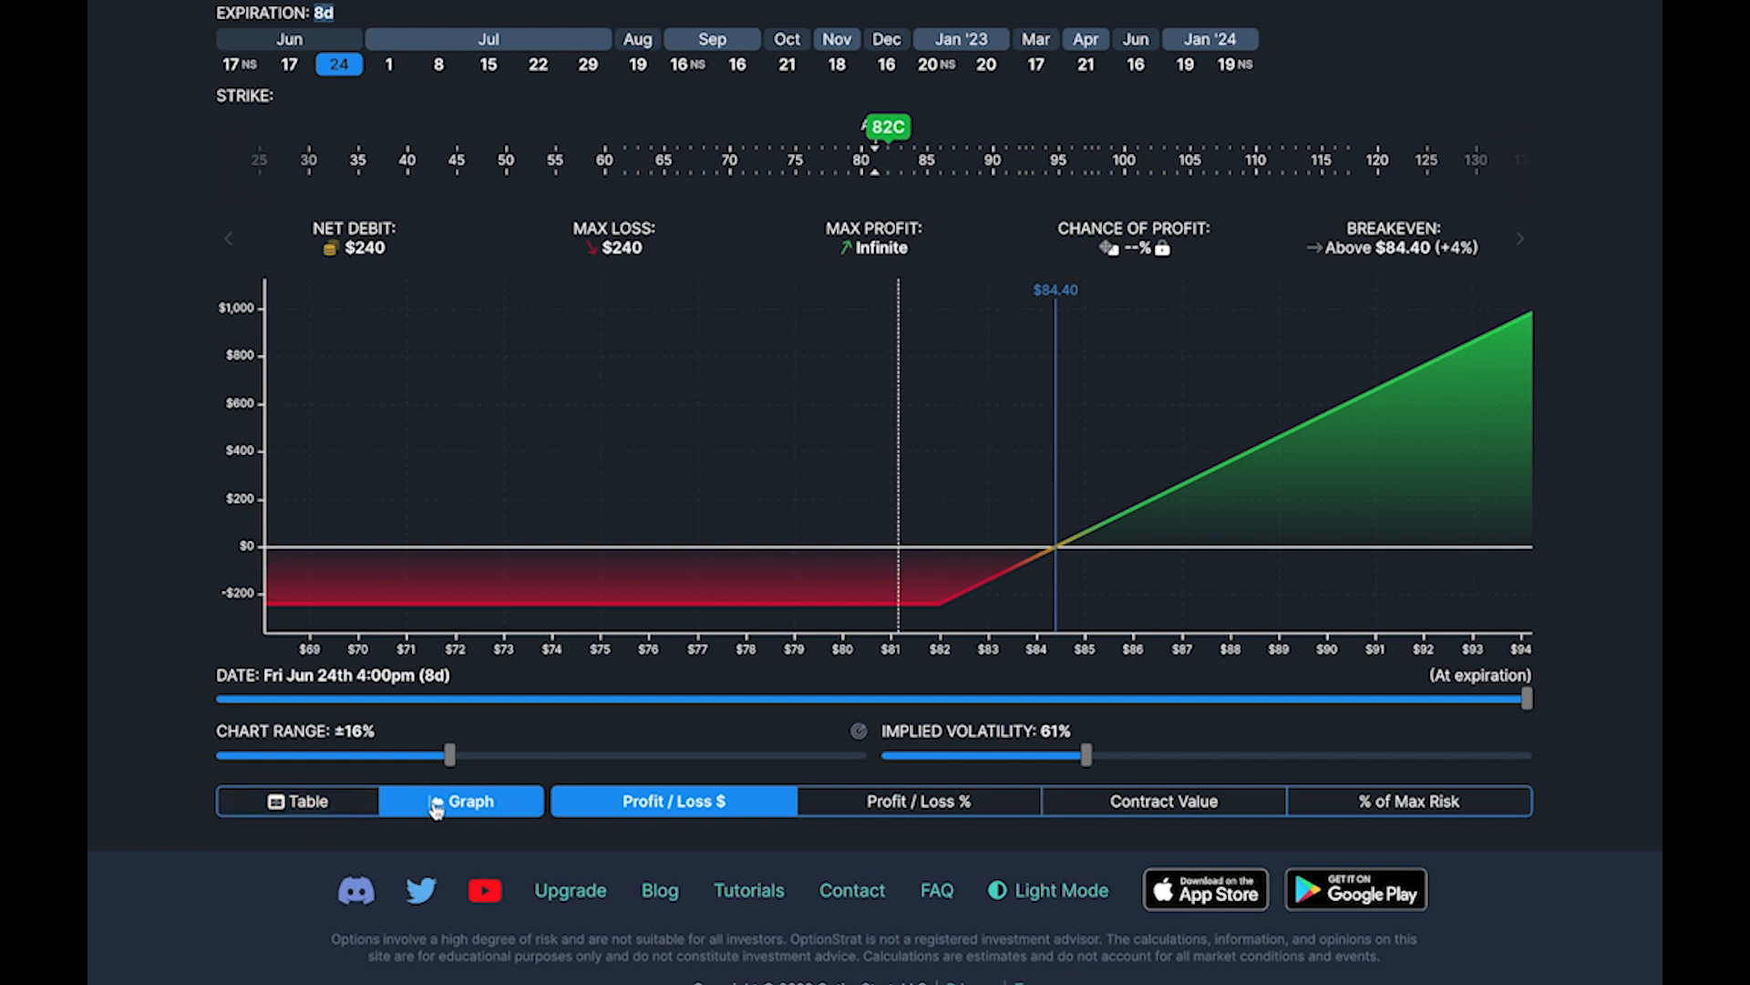
# Step: View the payoff as a table, and compare the graph by Profit / Loss %, Contract Value and % of Max Risk before returning to Profit / Loss $
pyautogui.click(342, 810)
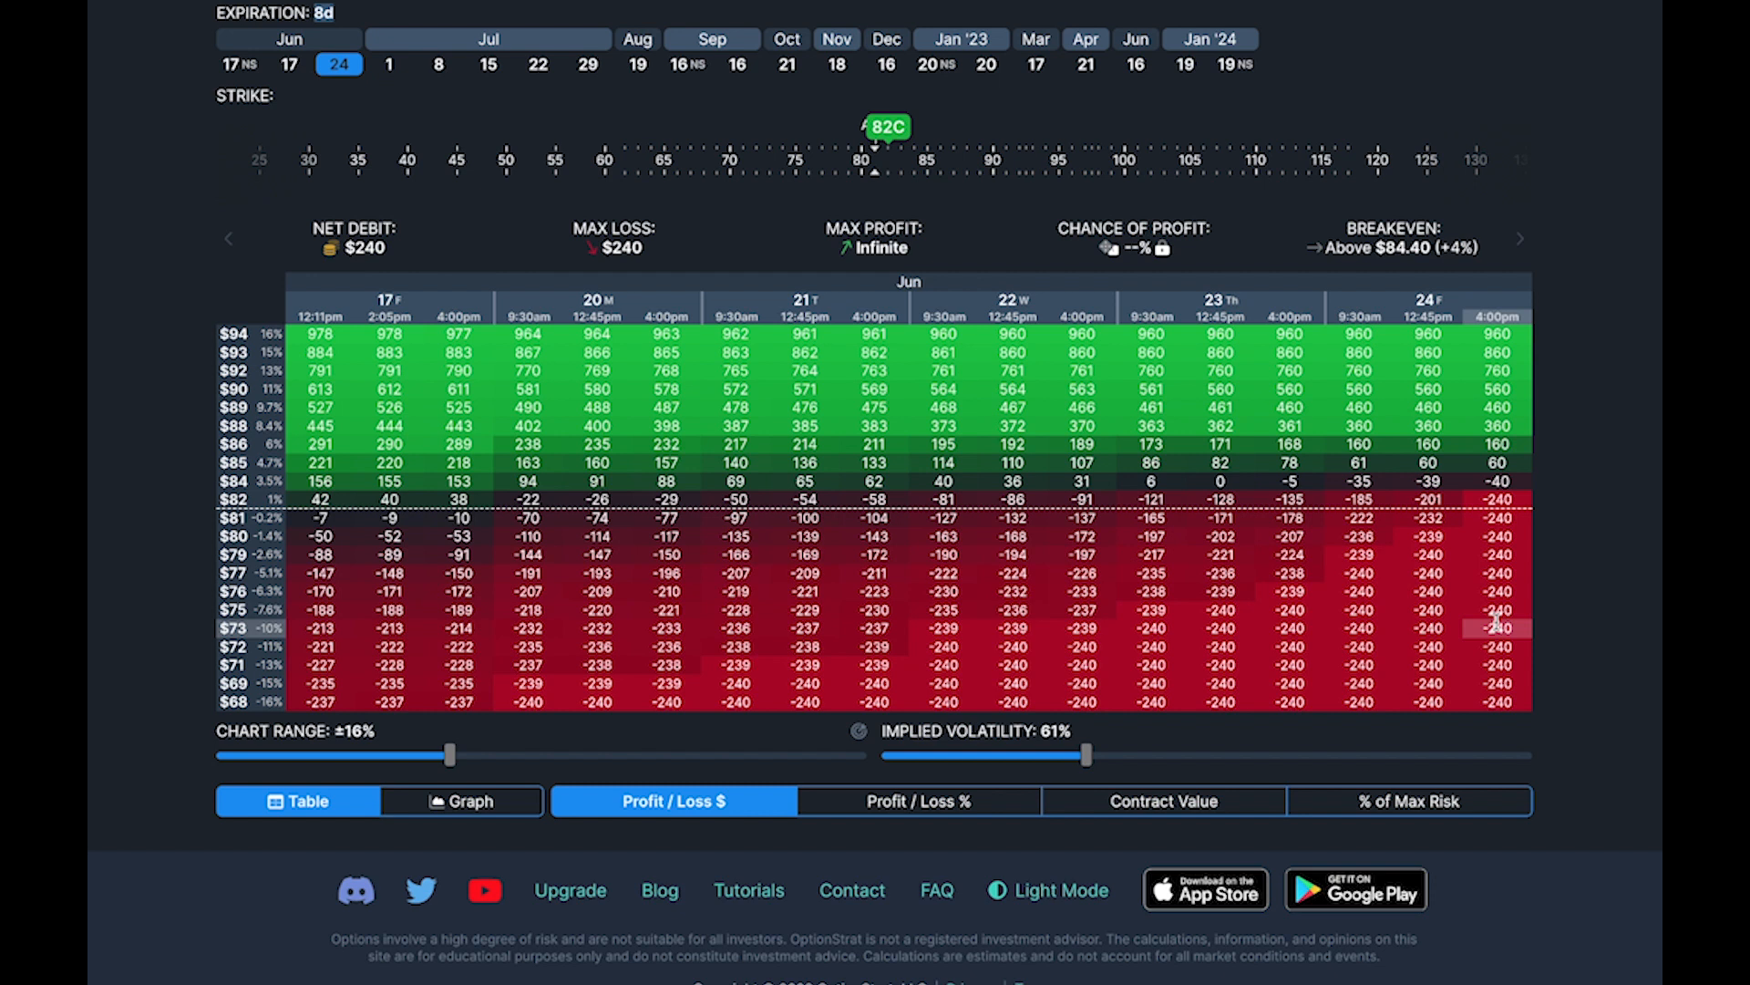
pyautogui.click(472, 801)
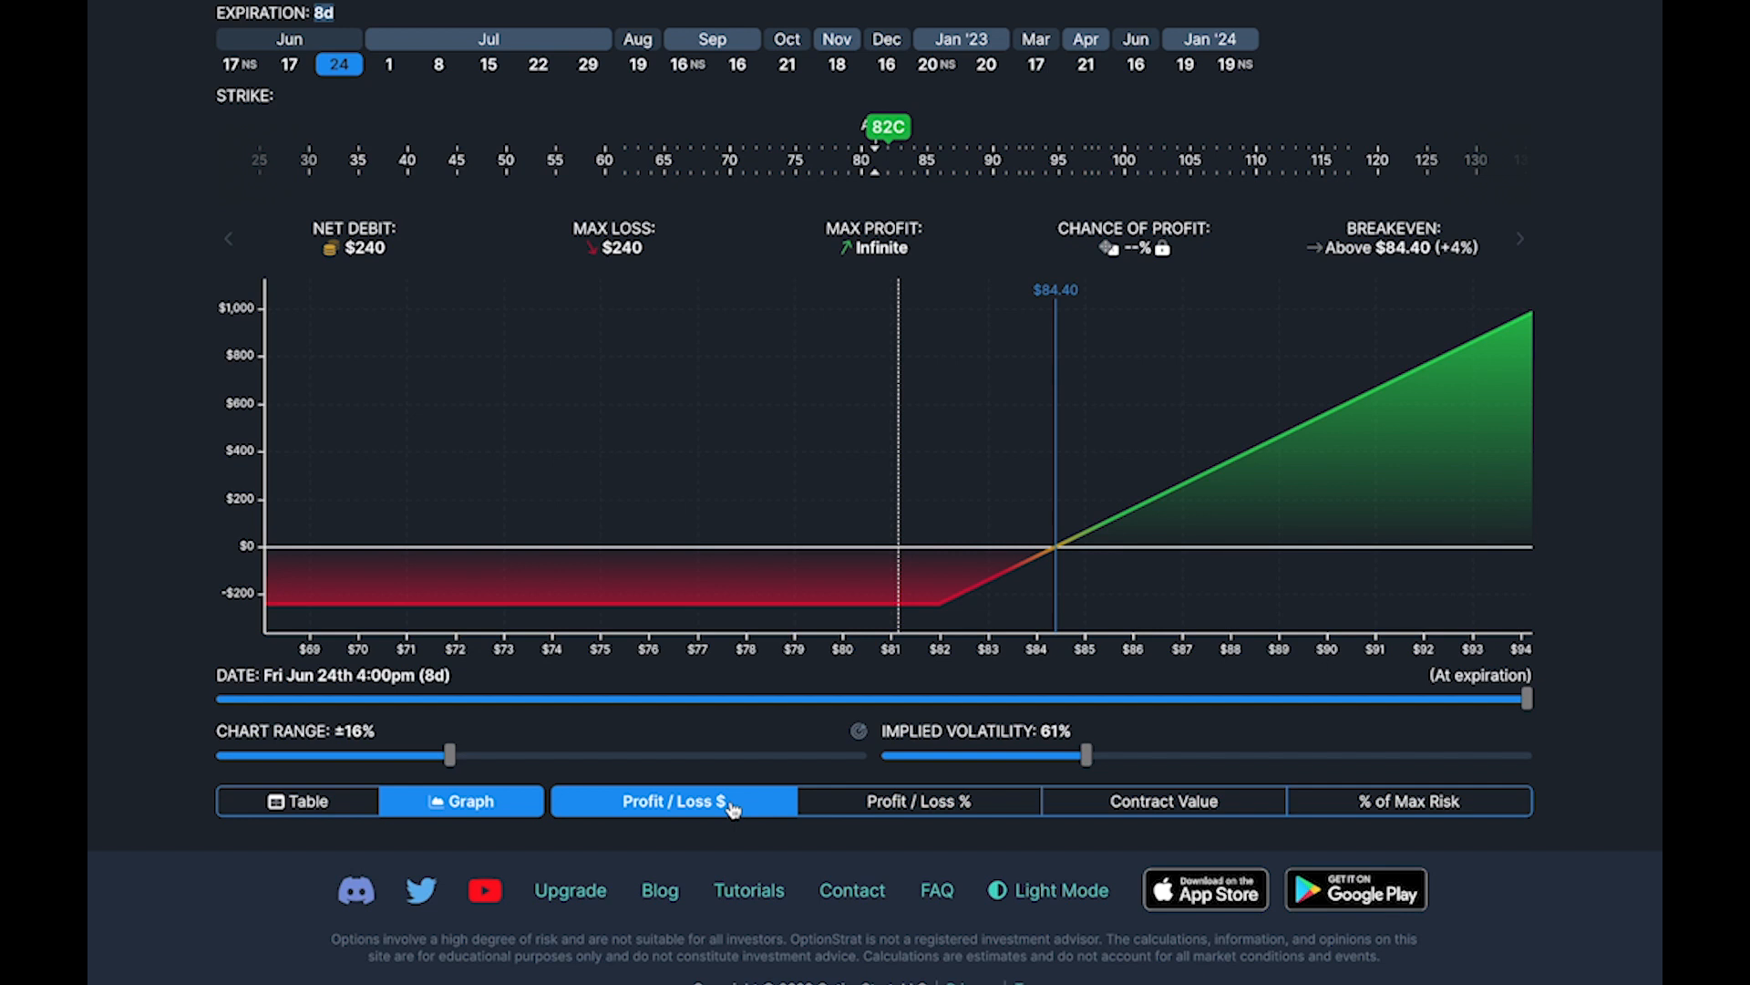
pyautogui.click(871, 805)
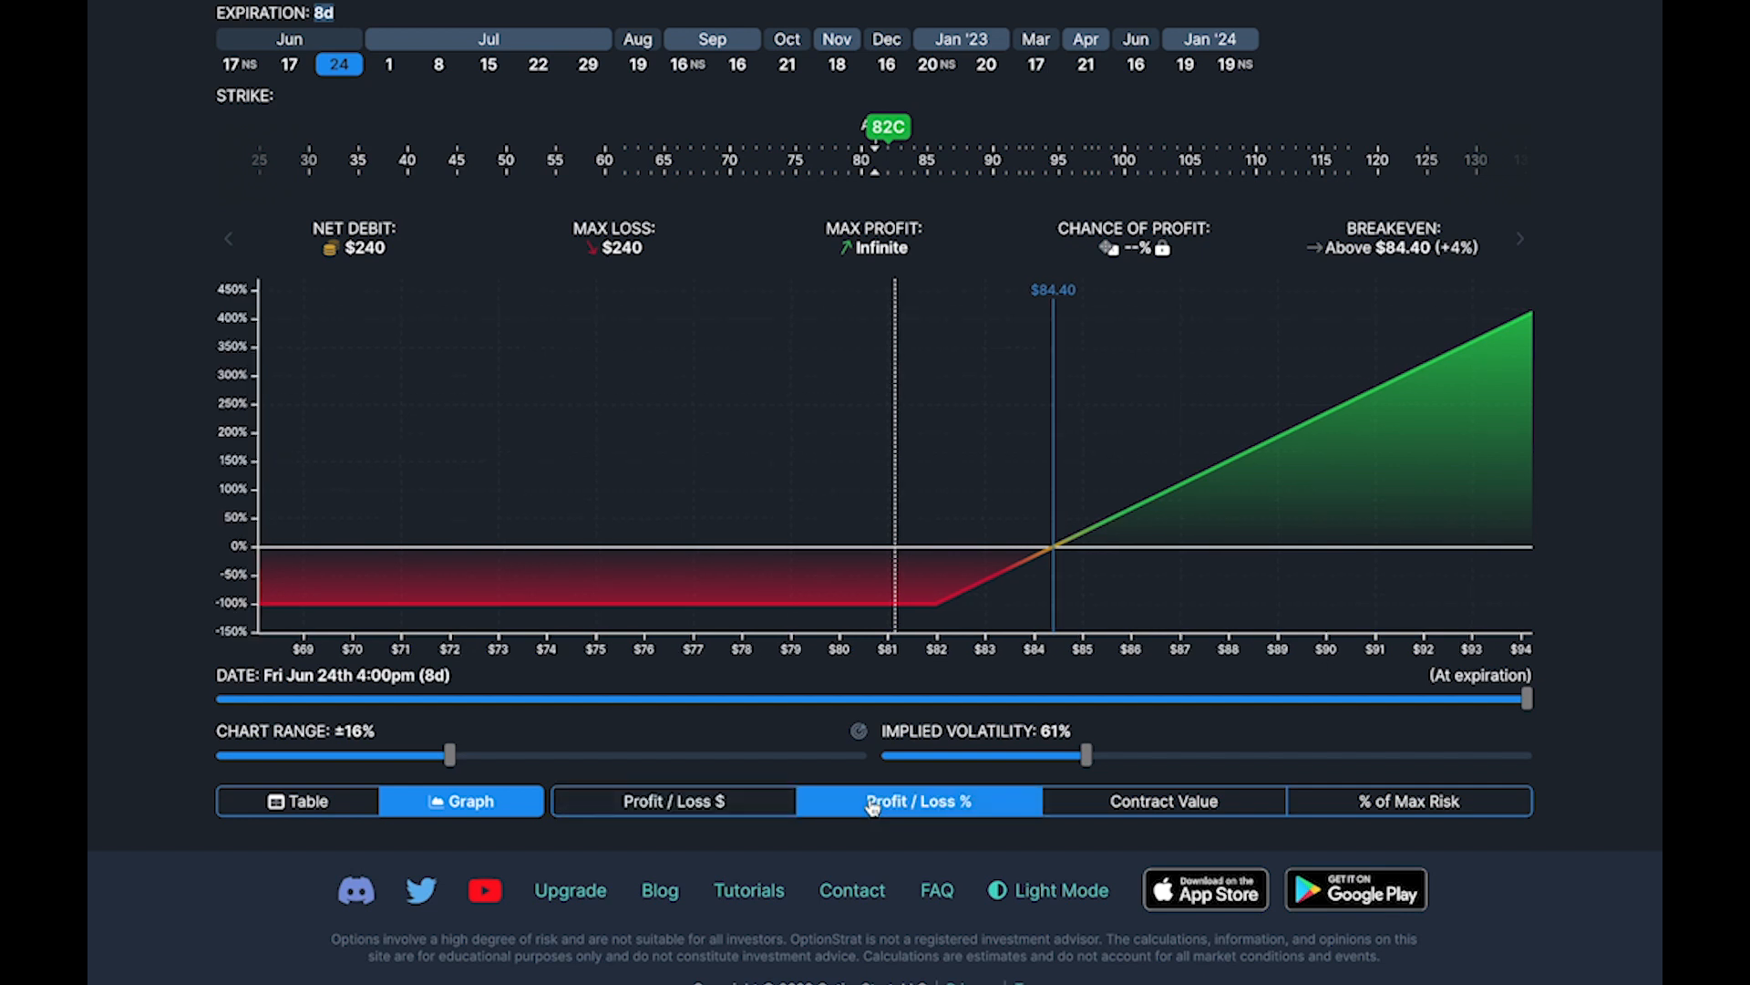
pyautogui.click(1129, 813)
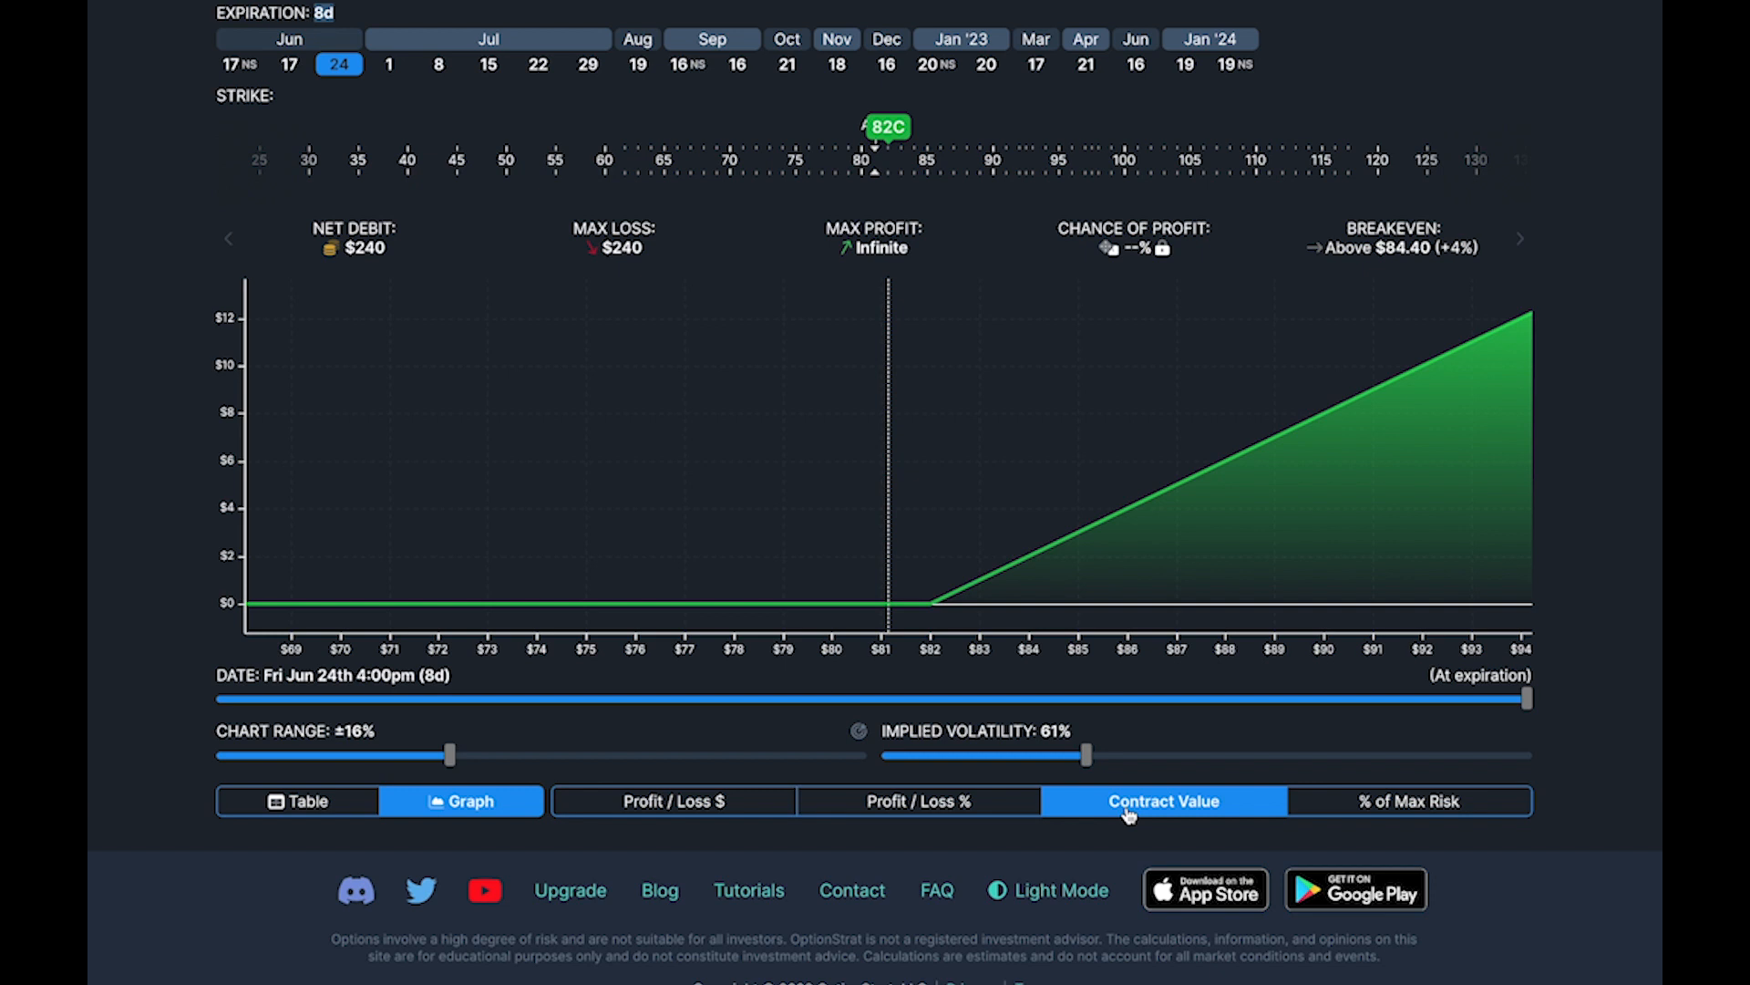
pyautogui.click(1367, 806)
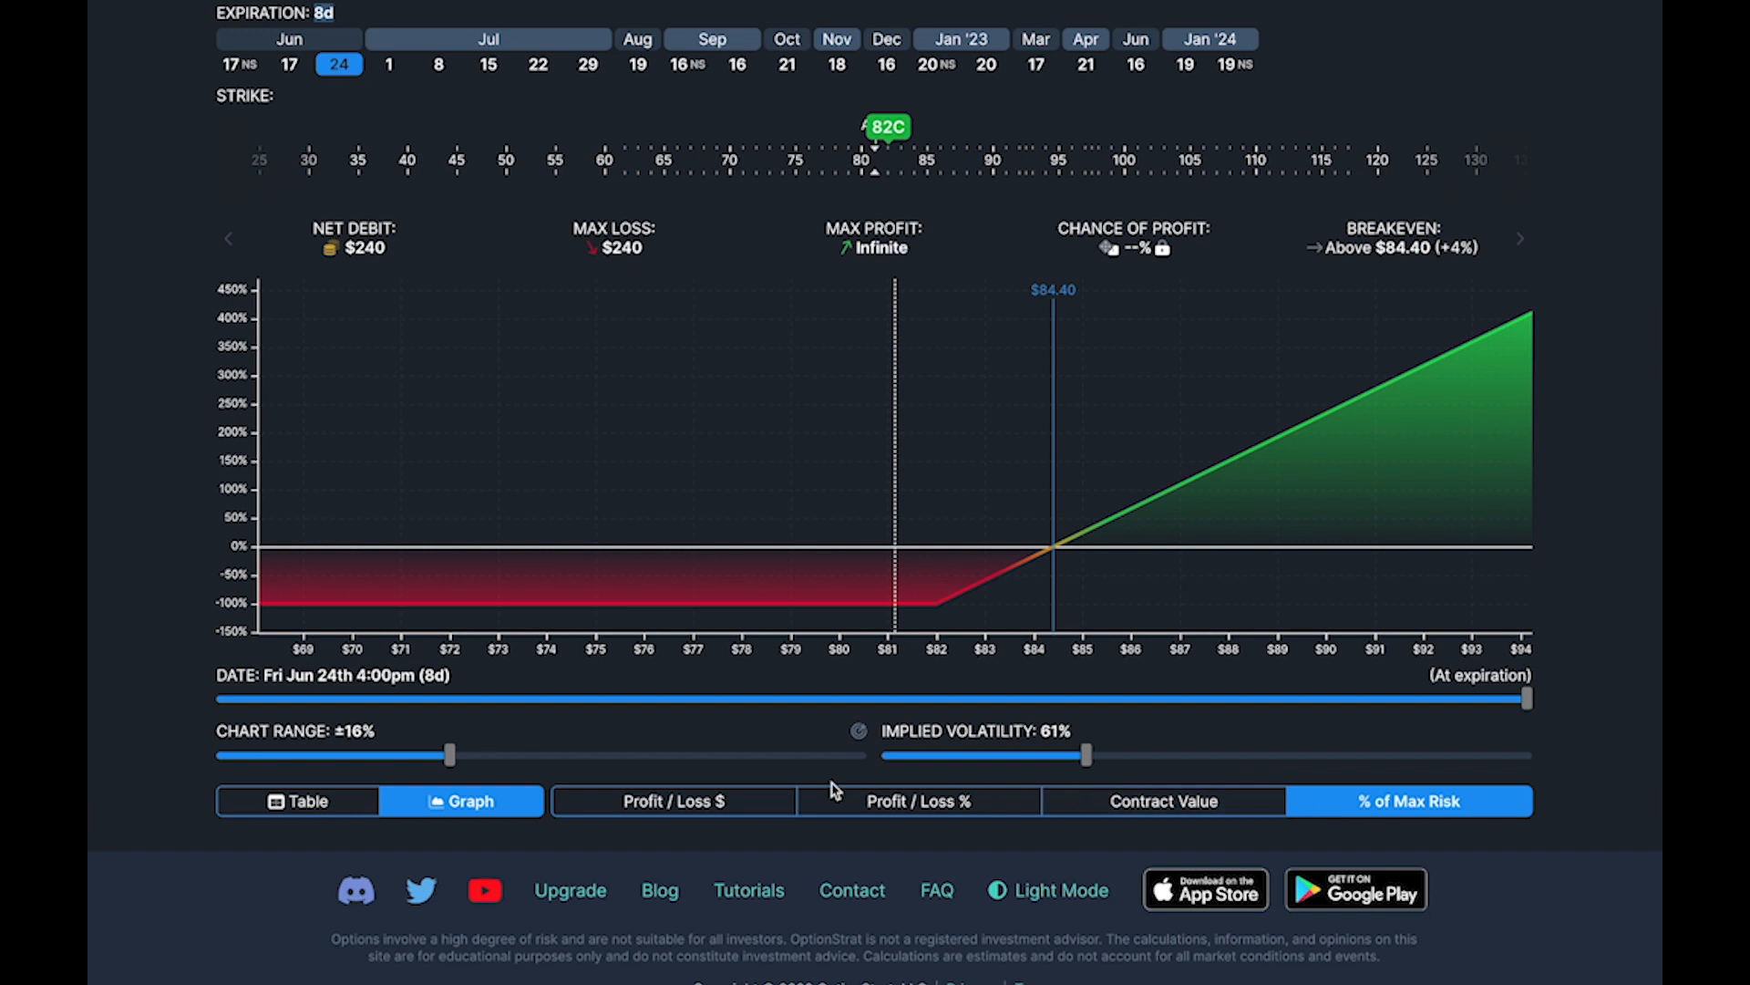
pyautogui.click(717, 811)
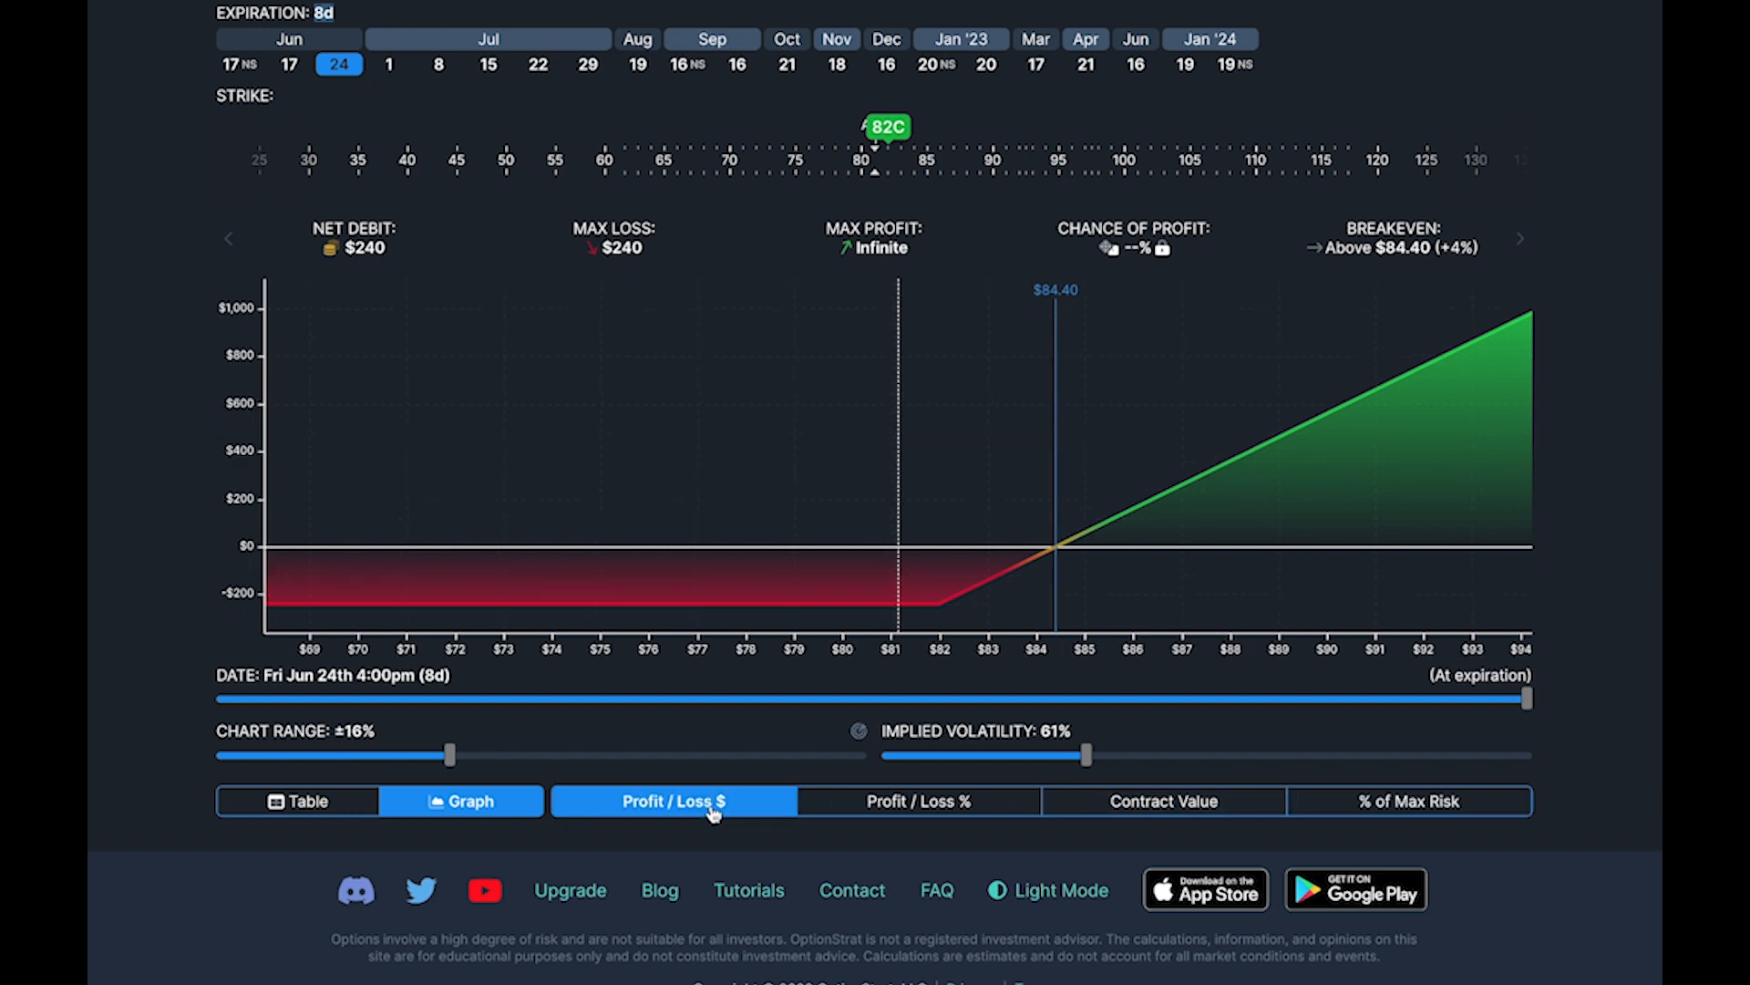
# Step: Add a sold AMD put to the position and set its strike to 78
pyautogui.scroll(2, 141, 555)
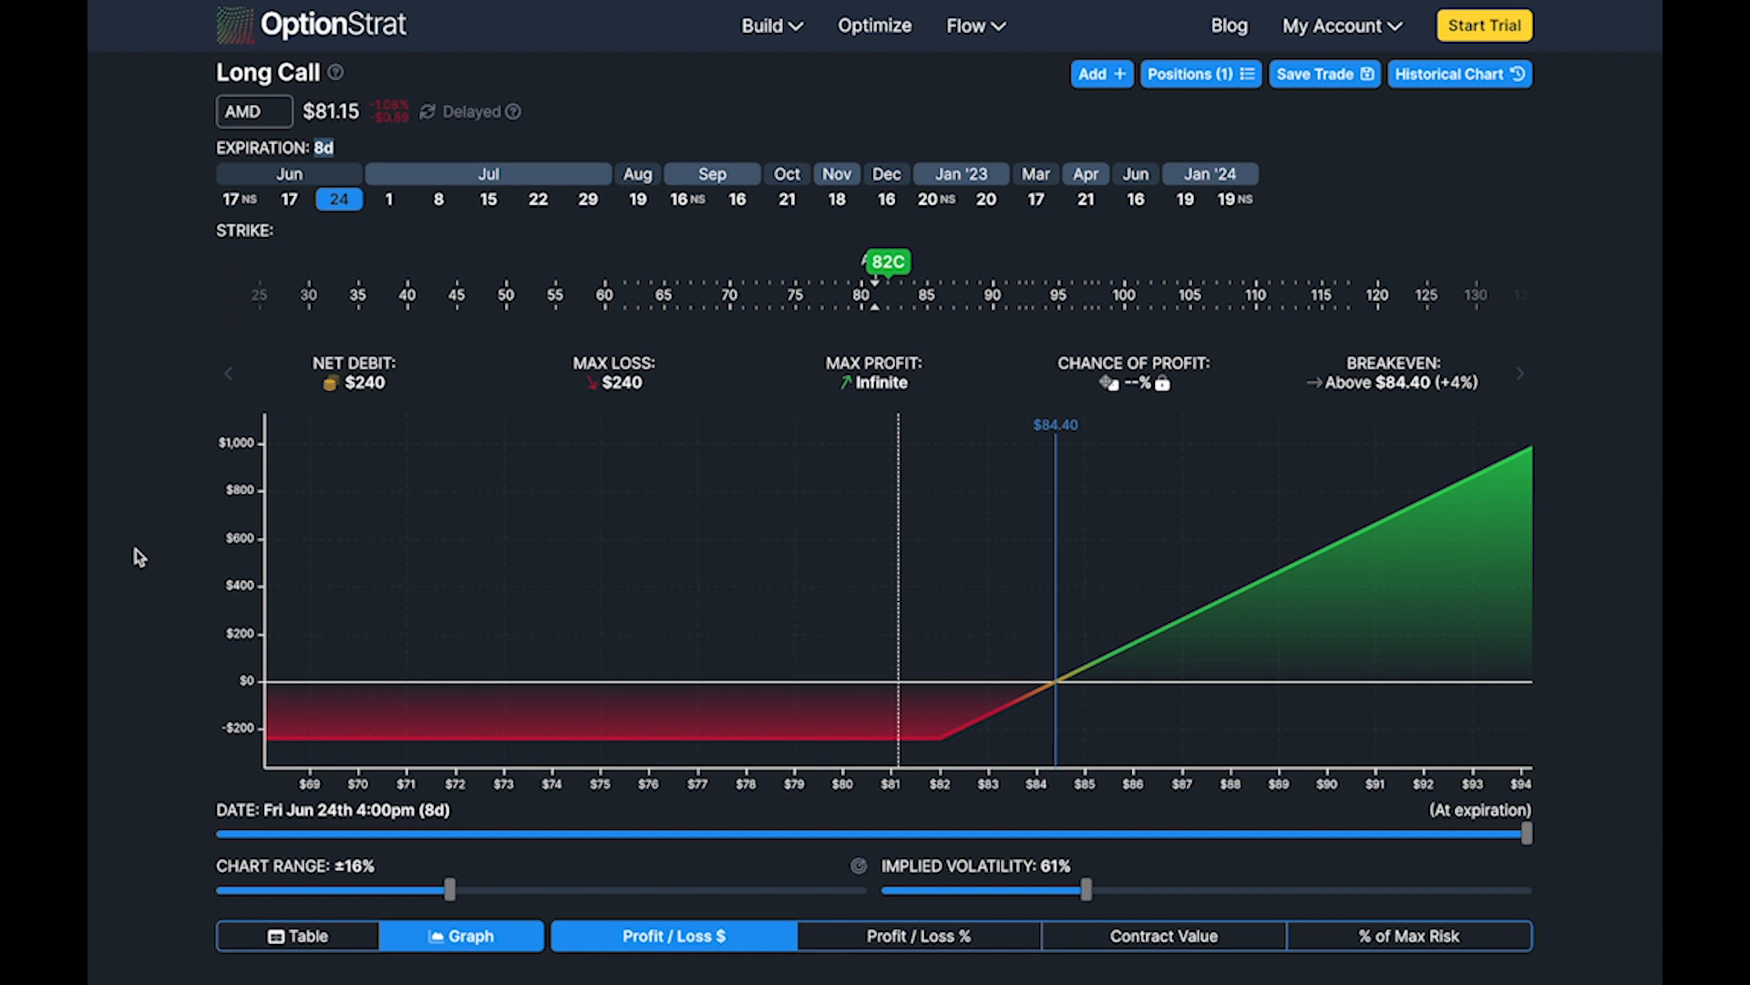
pyautogui.click(1109, 81)
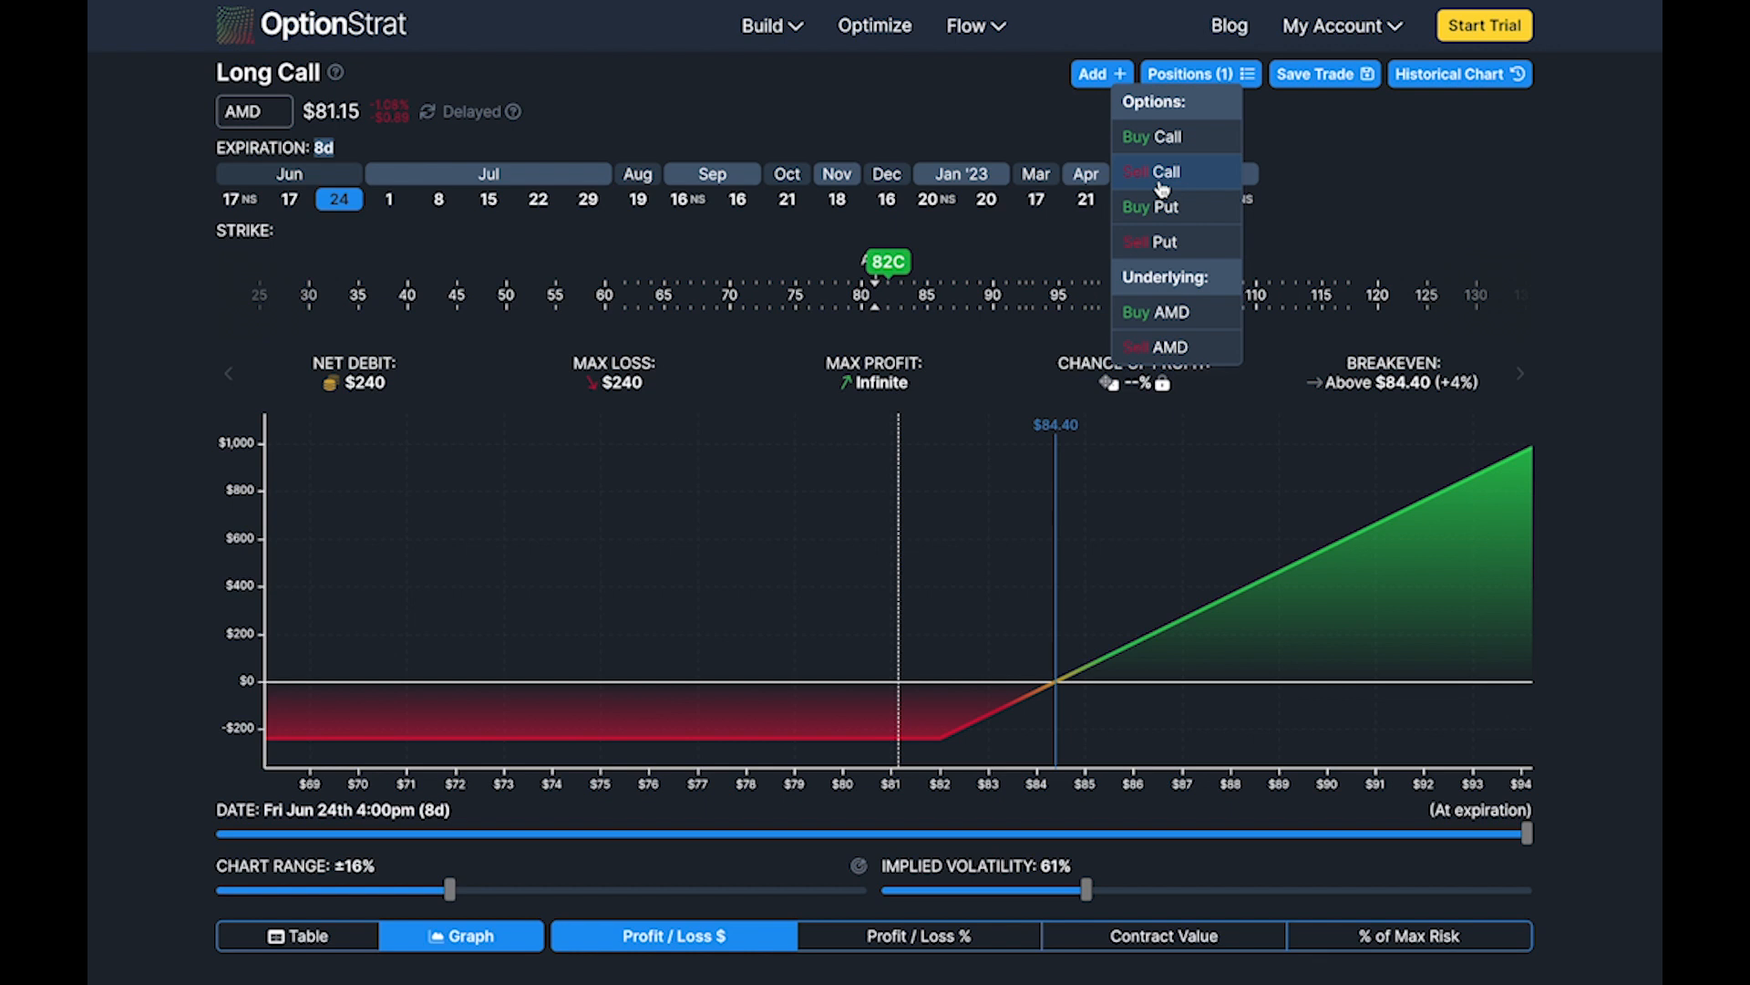
pyautogui.click(1165, 242)
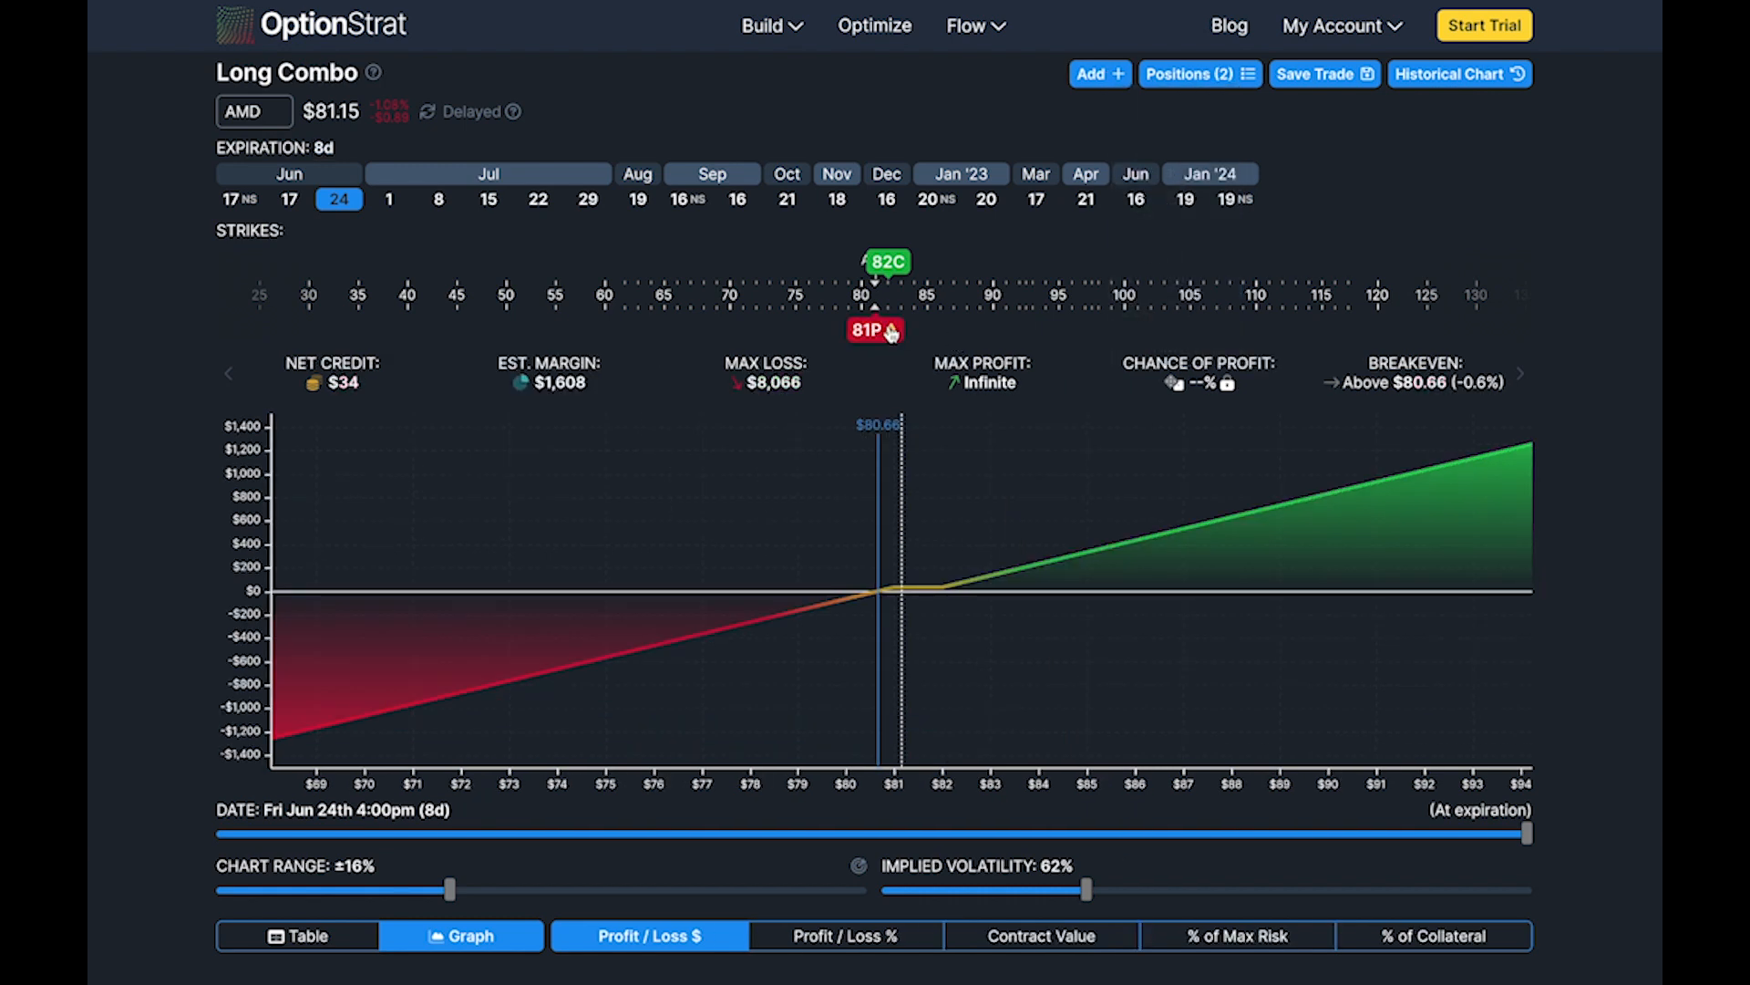
pyautogui.moveTo(894, 332); pyautogui.dragTo(833, 338)
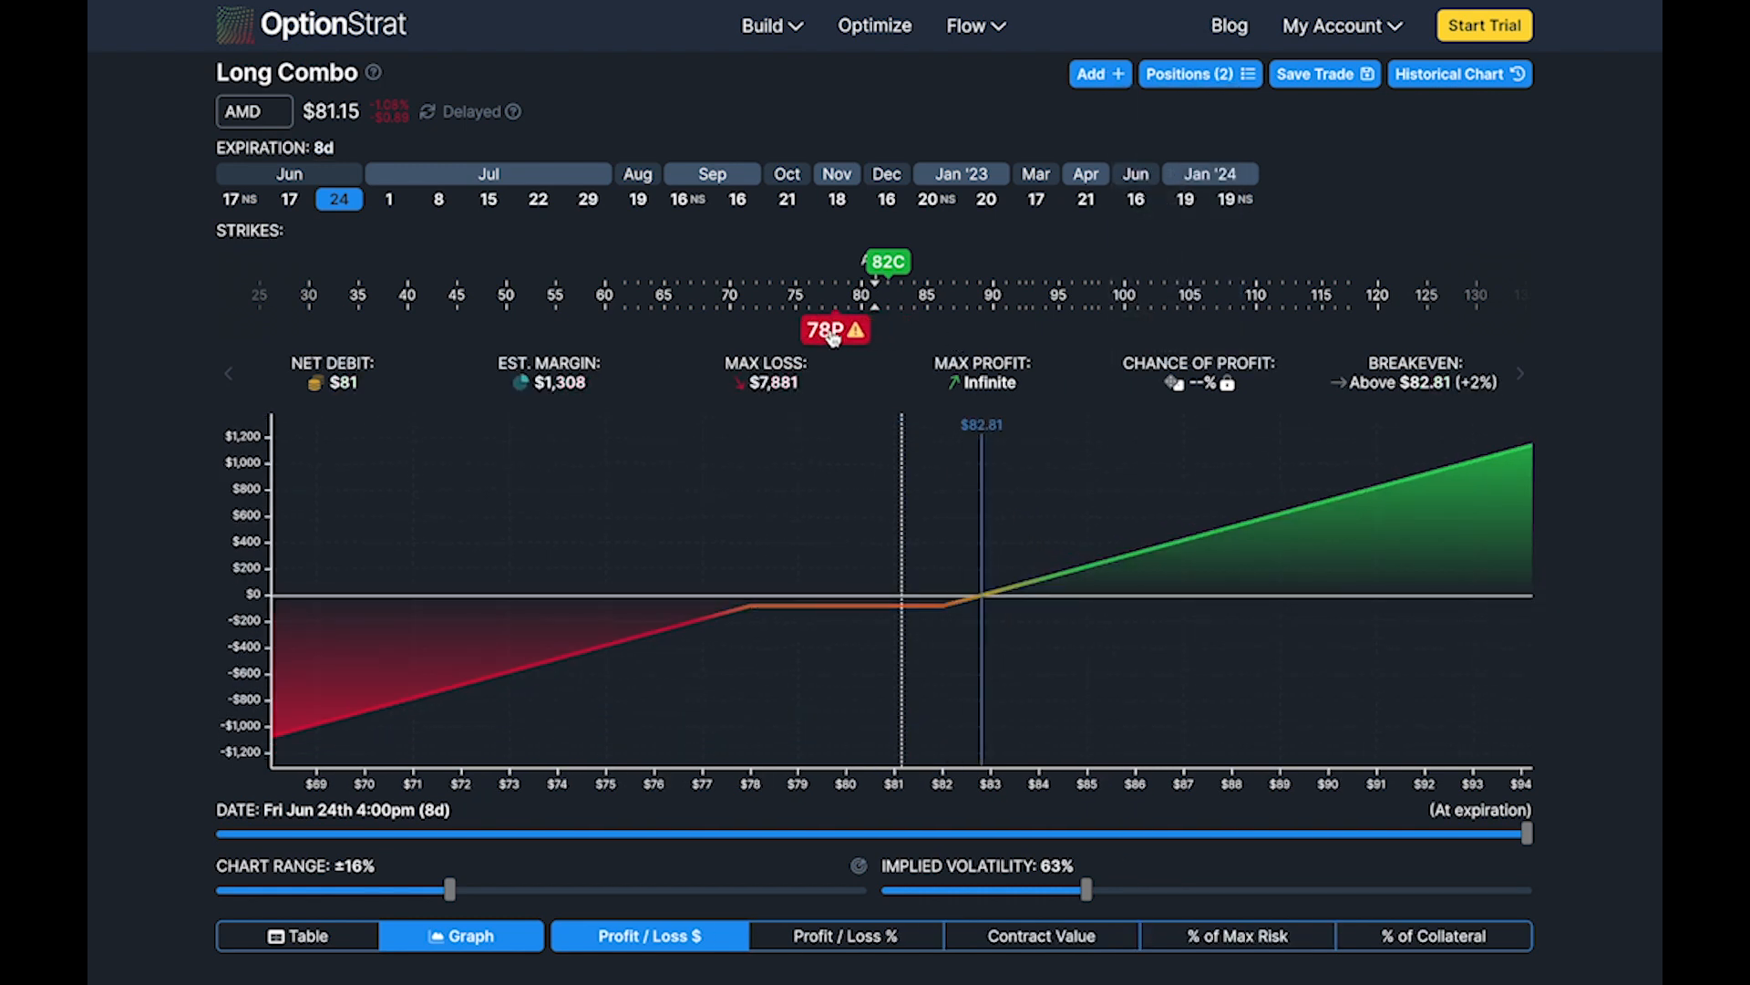
pyautogui.moveTo(833, 337); pyautogui.dragTo(835, 333)
# Step: Add a bought AMD put at the 77 strike and remove the 82 call from the position
pyautogui.click(1111, 76)
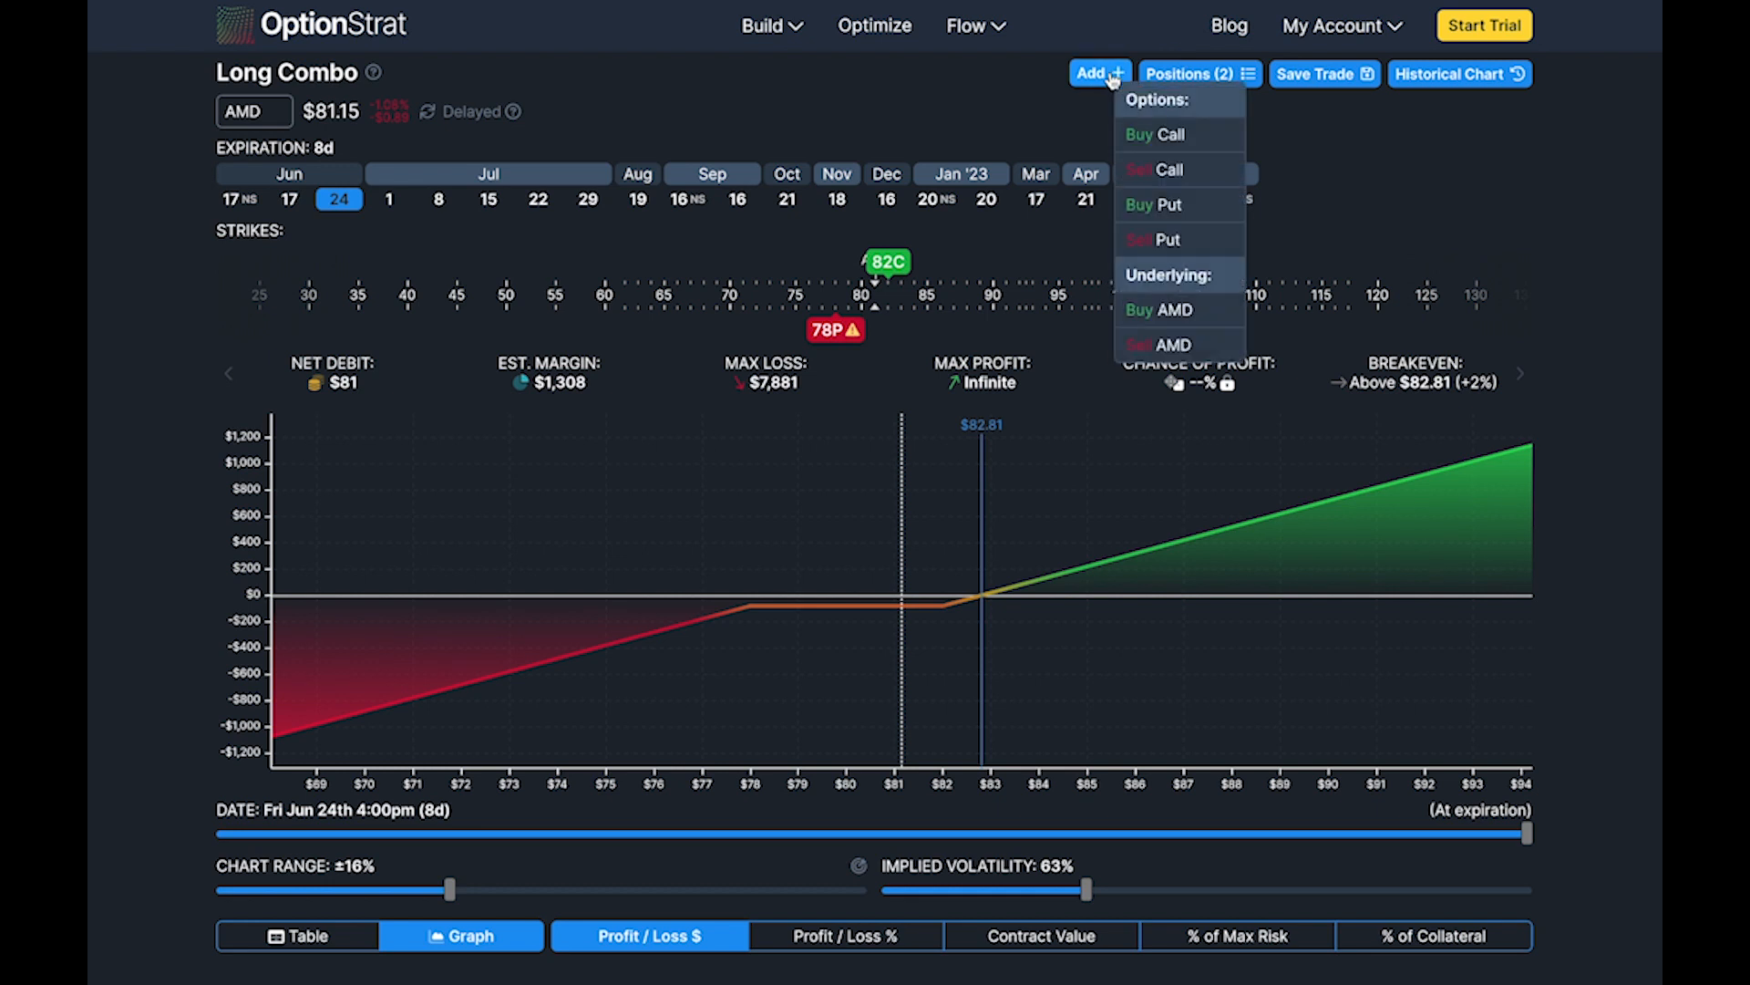
pyautogui.click(1148, 208)
pyautogui.moveTo(871, 235)
pyautogui.mouseDown()
pyautogui.moveTo(810, 243)
pyautogui.moveTo(823, 249)
pyautogui.mouseUp()
pyautogui.click(891, 264)
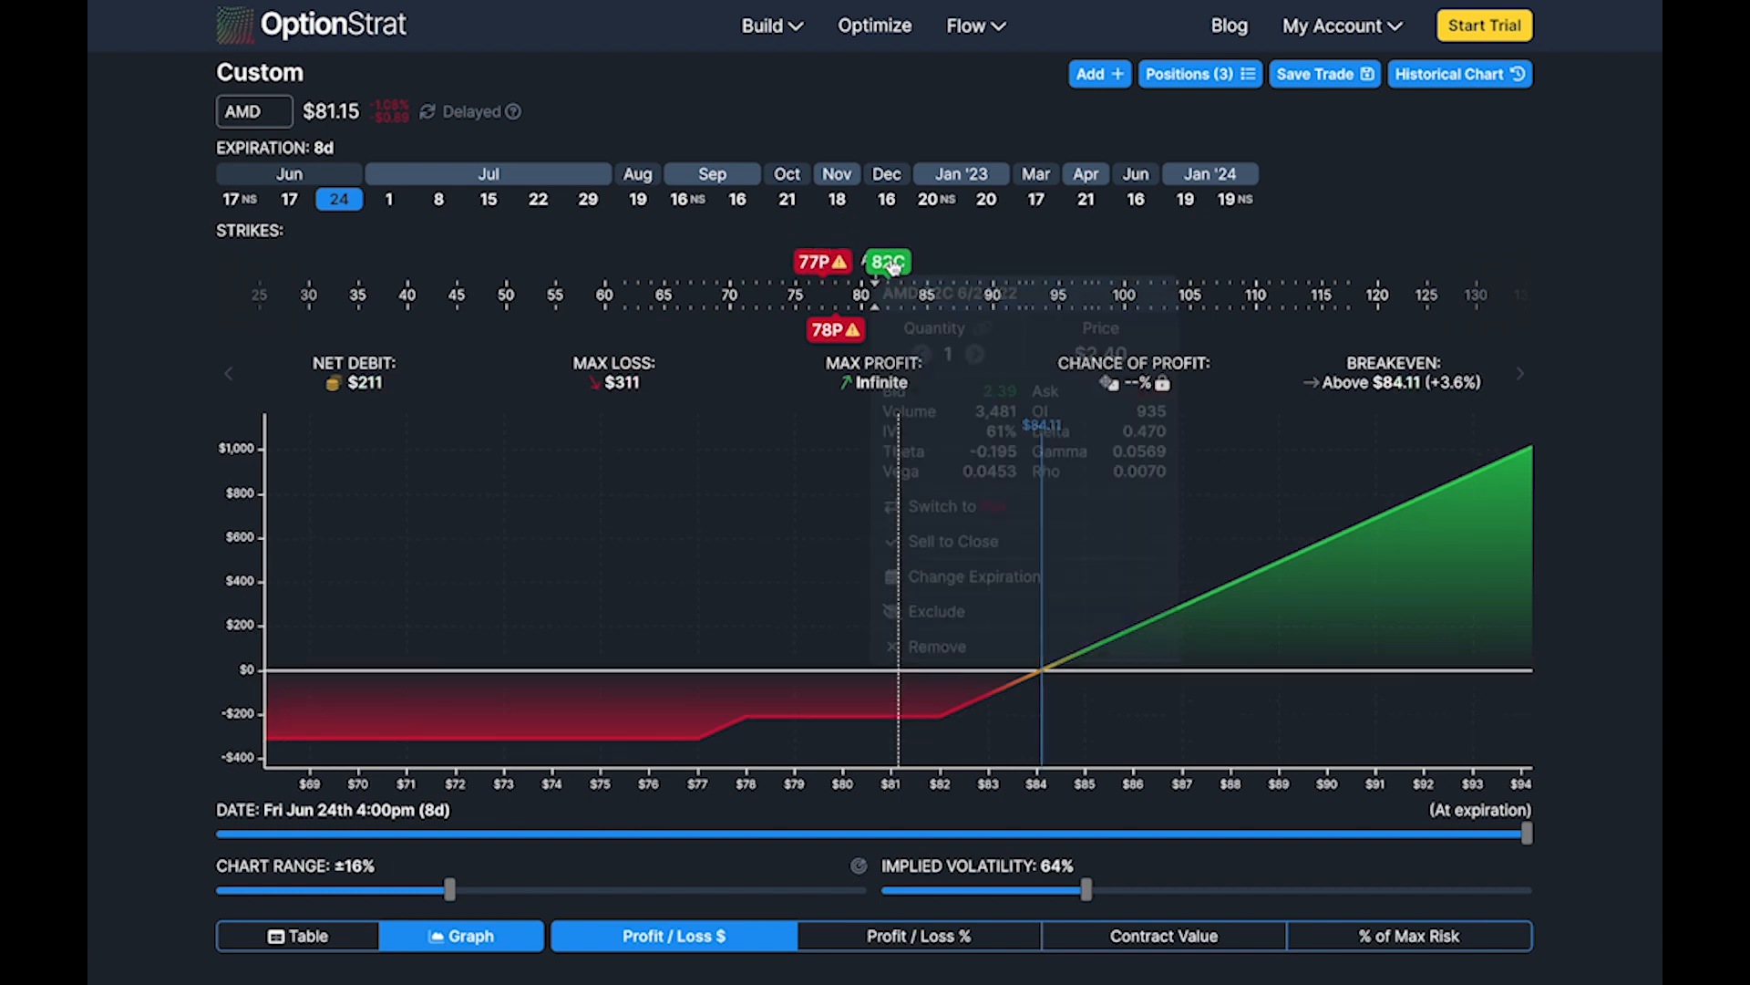
pyautogui.click(936, 649)
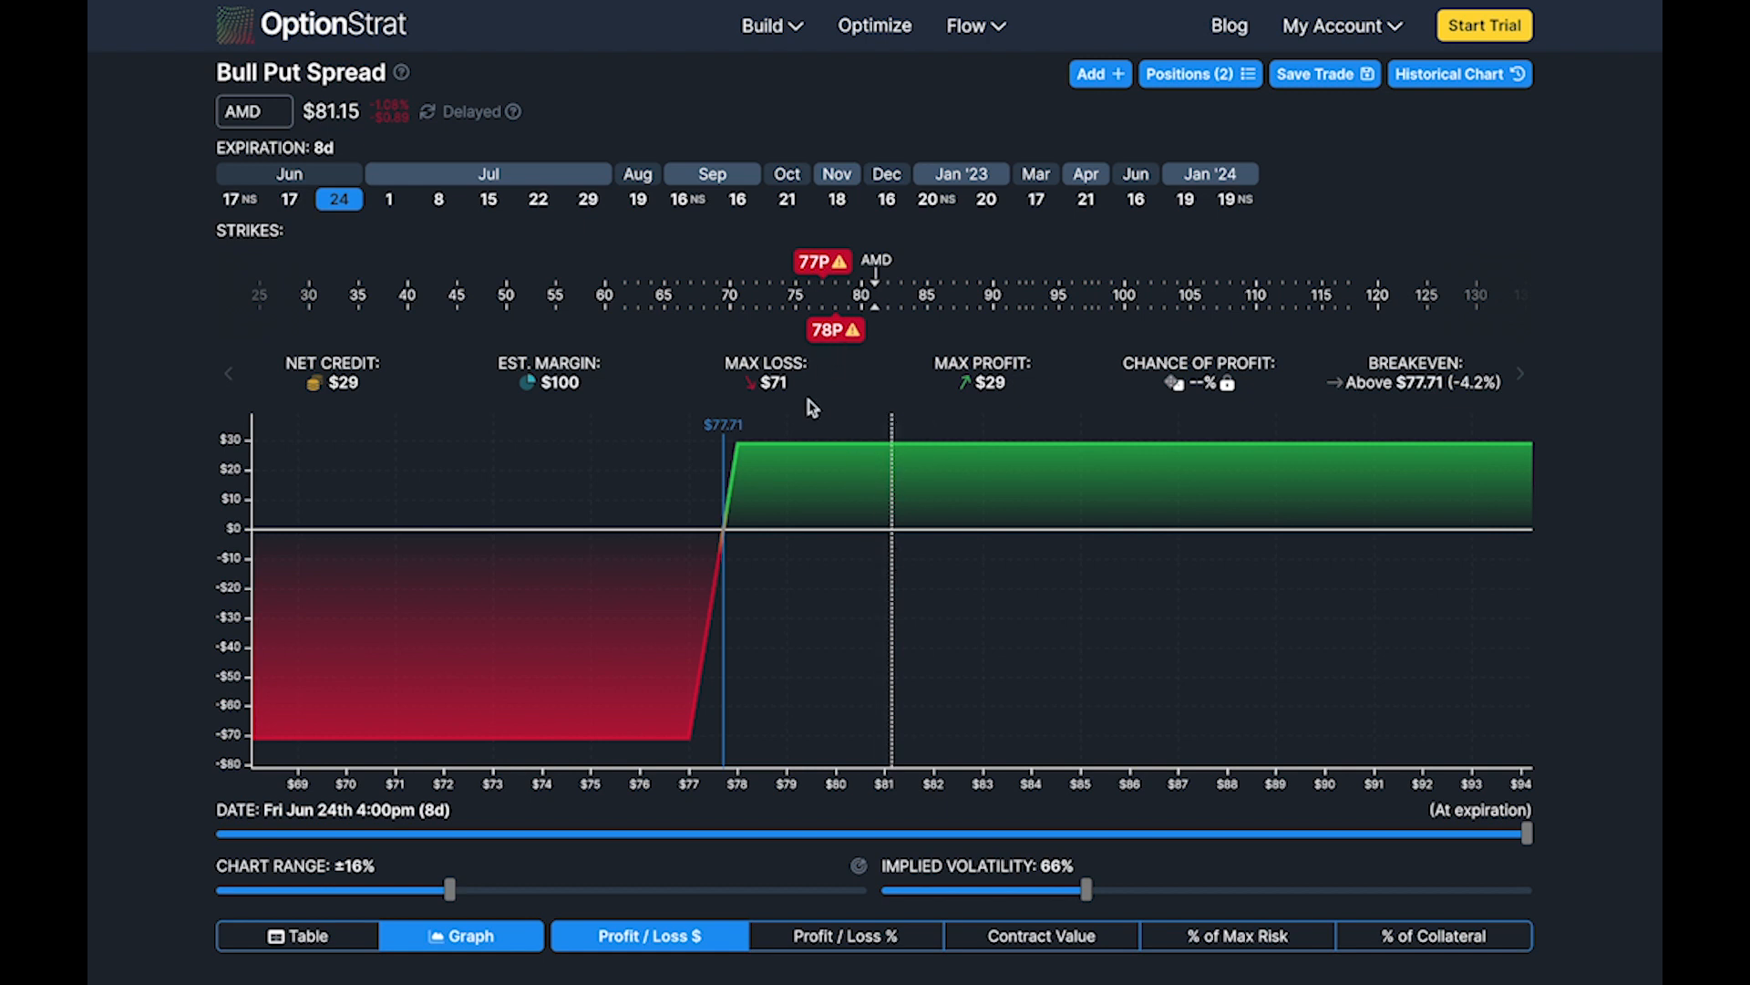
# Step: Adjust the put spread's strikes to 79 for the sold put and 78 for the bought put
pyautogui.moveTo(821, 275)
pyautogui.mouseDown()
pyautogui.moveTo(795, 273)
pyautogui.moveTo(811, 273)
pyautogui.mouseUp()
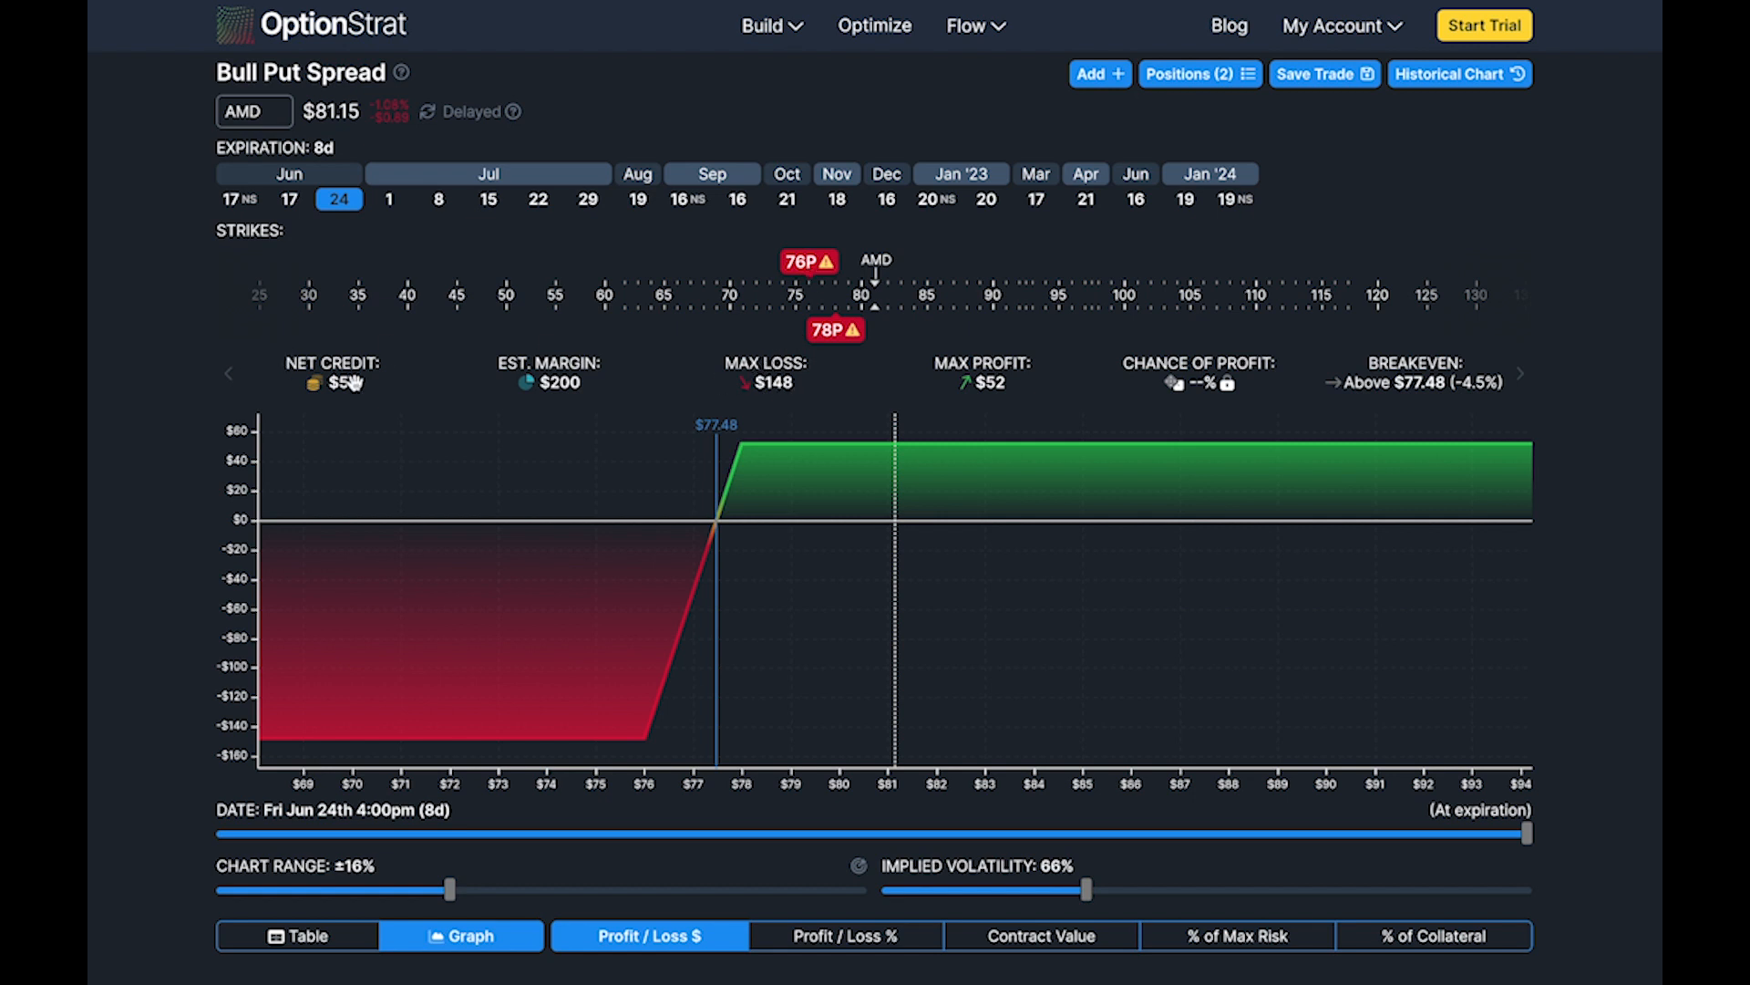
pyautogui.moveTo(835, 334); pyautogui.dragTo(835, 334)
pyautogui.moveTo(834, 330); pyautogui.dragTo(848, 337)
pyautogui.moveTo(809, 266); pyautogui.dragTo(833, 264)
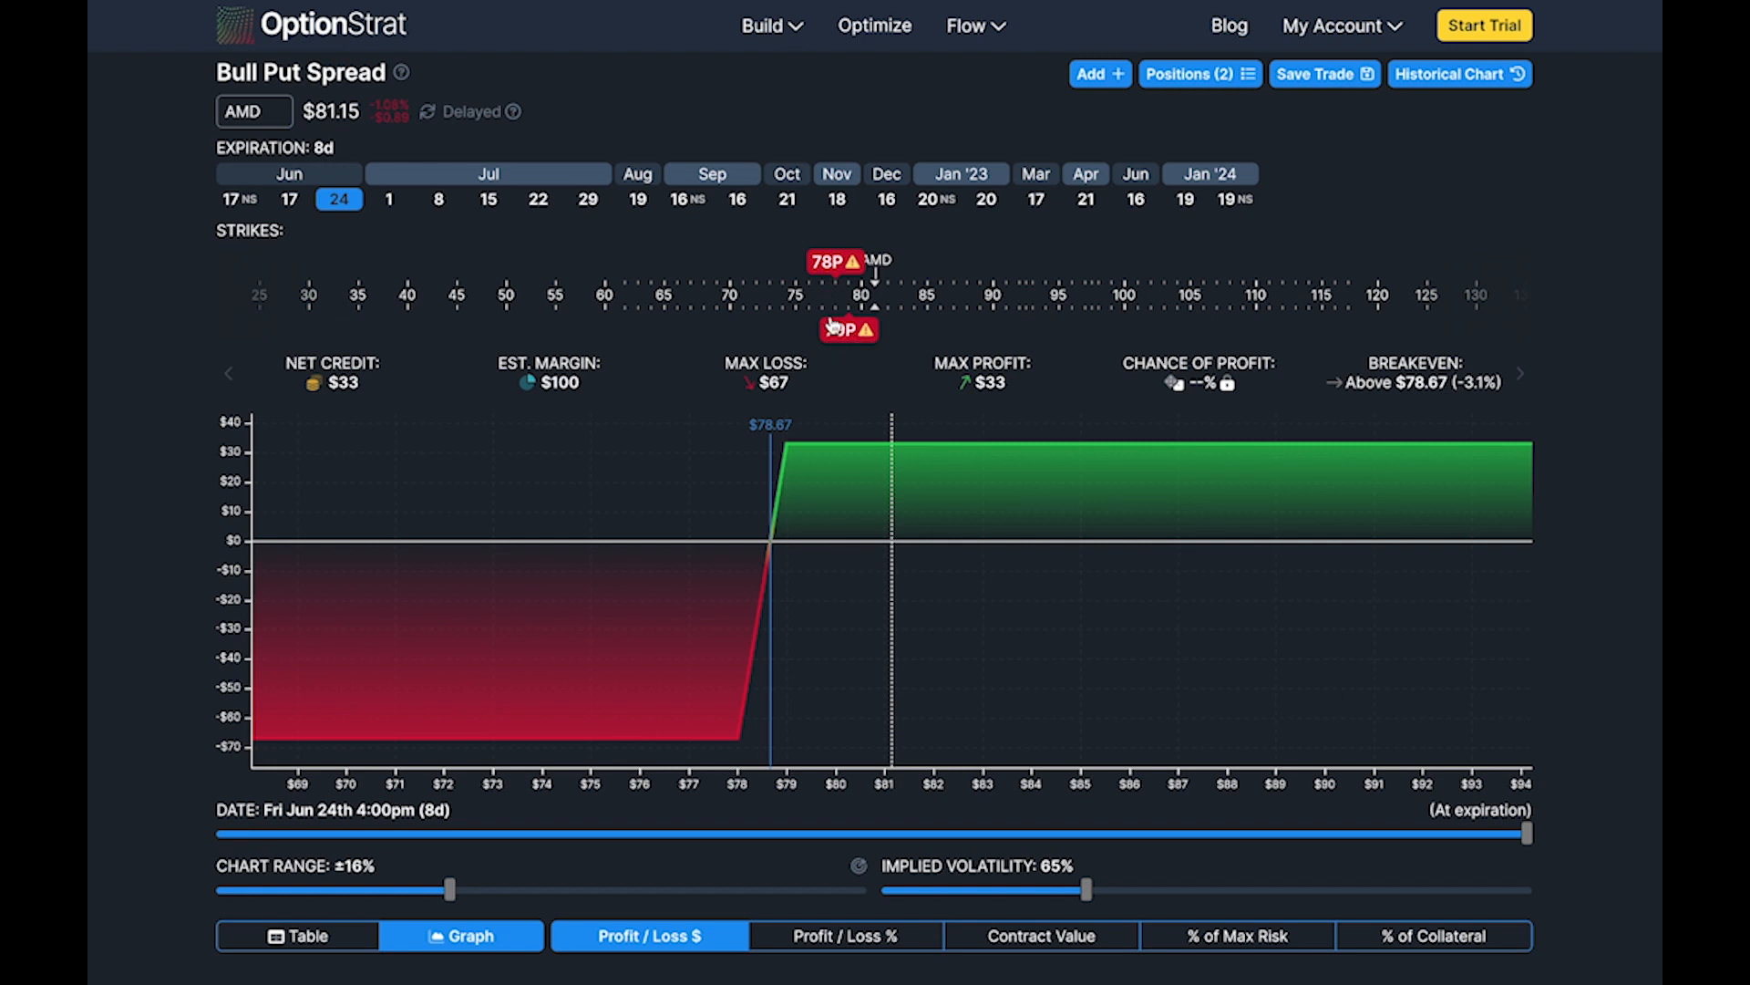
# Step: Add a sold AMD call to the put spread and set its strike to 84
pyautogui.click(1094, 82)
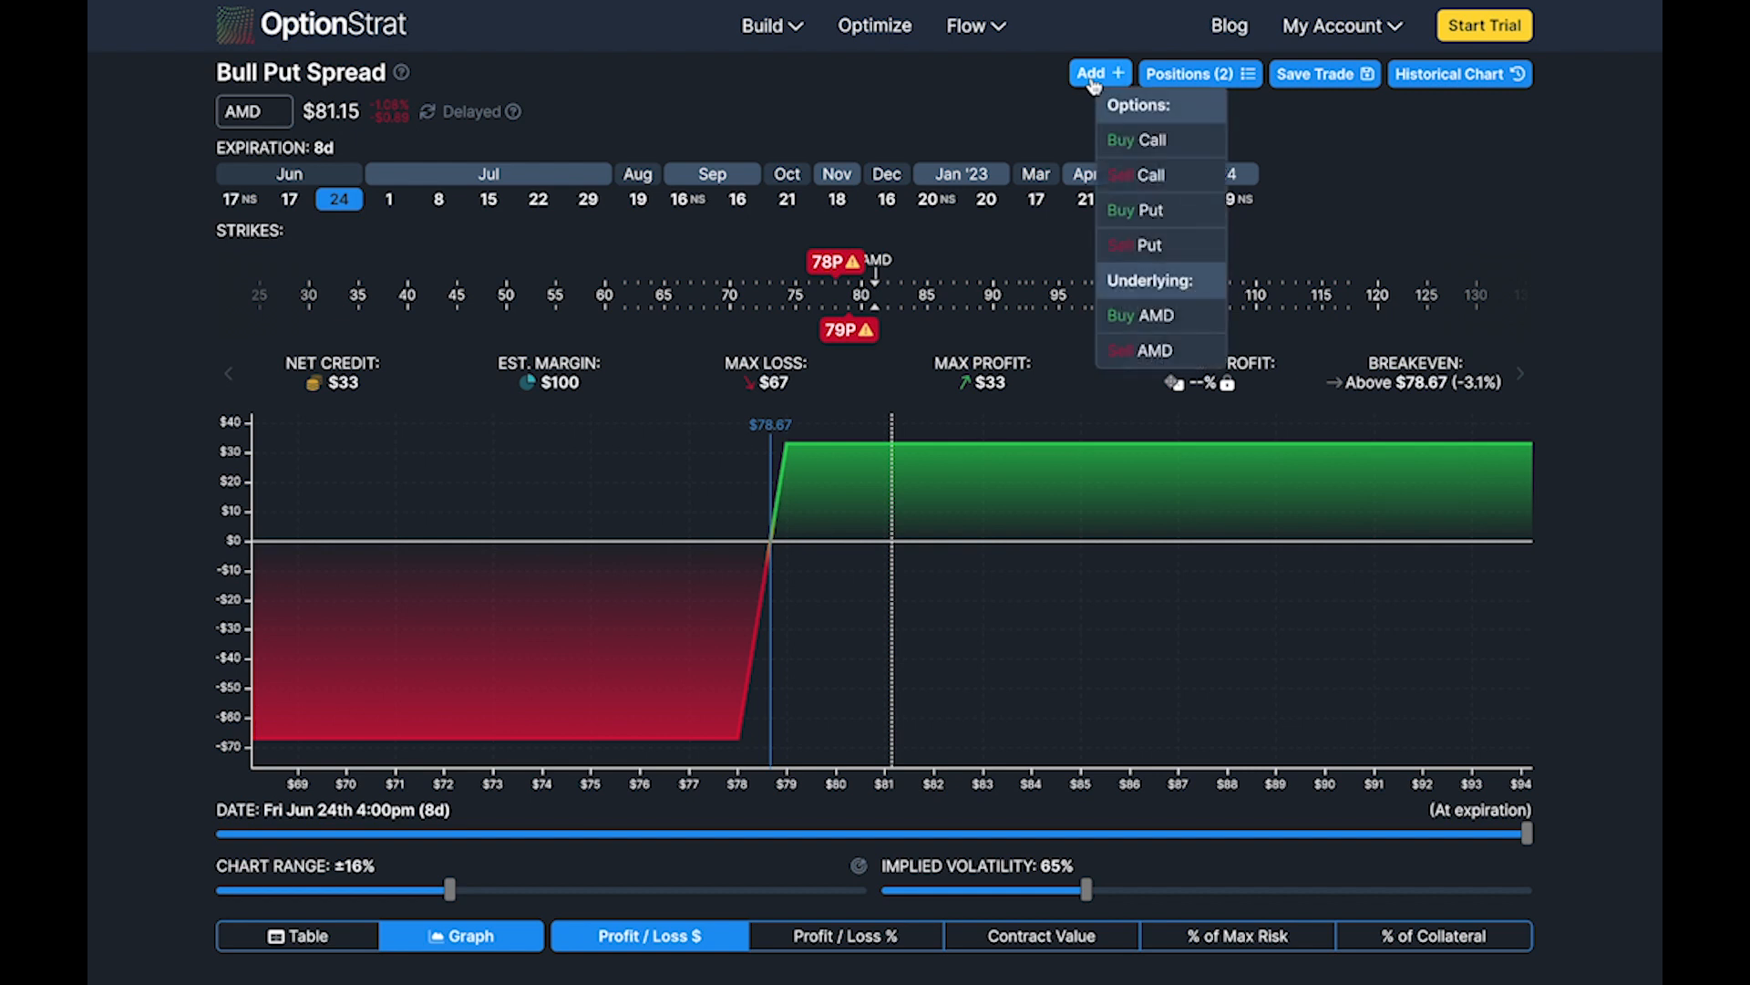
pyautogui.click(1137, 173)
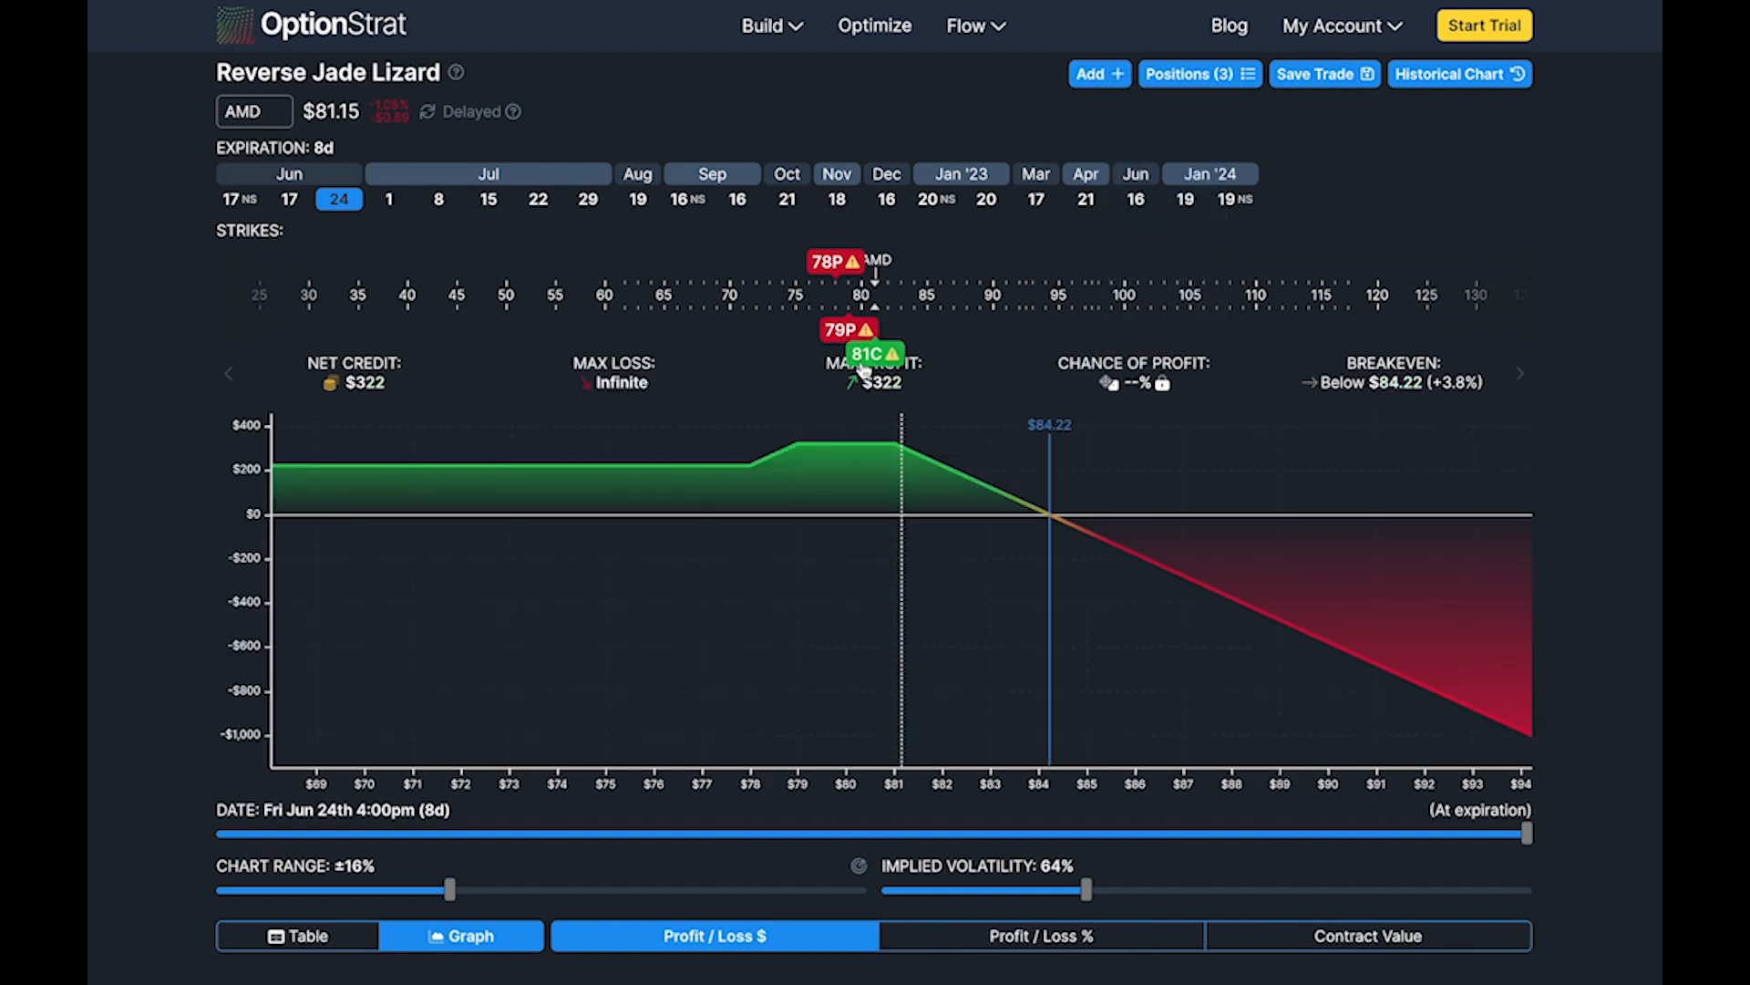
pyautogui.moveTo(874, 354); pyautogui.dragTo(917, 339)
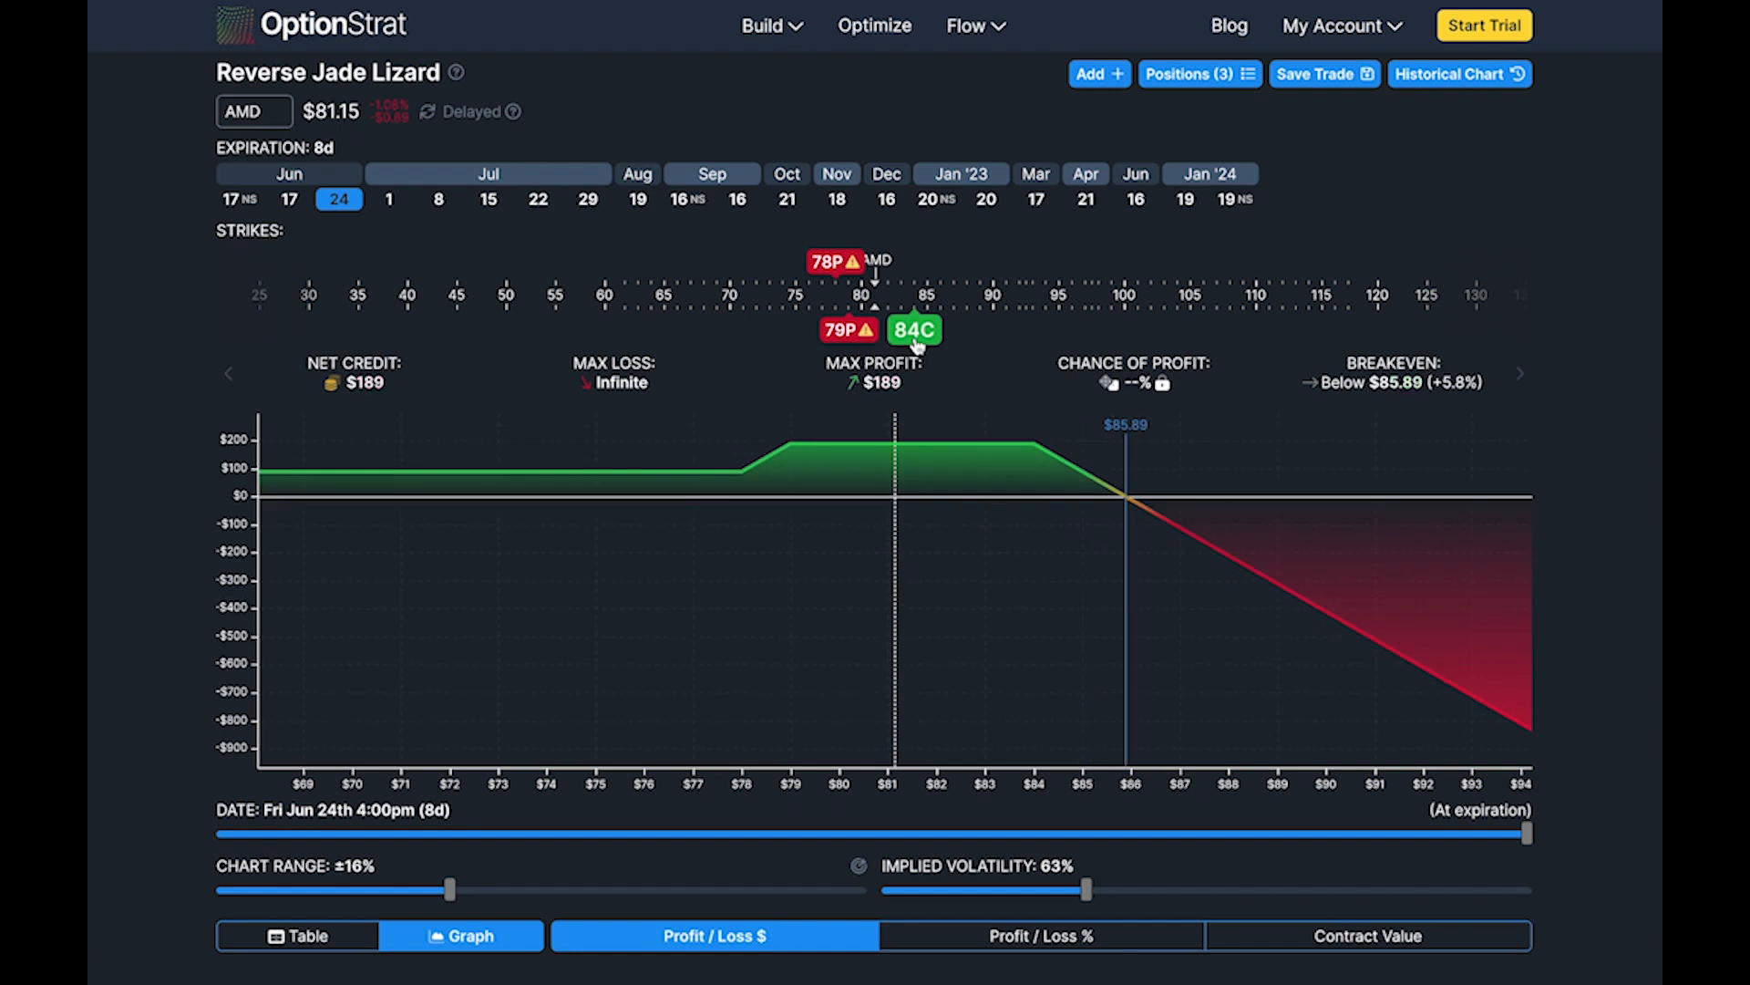
# Step: Add a bought AMD call at the 85 strike to complete an iron condor
pyautogui.click(1094, 74)
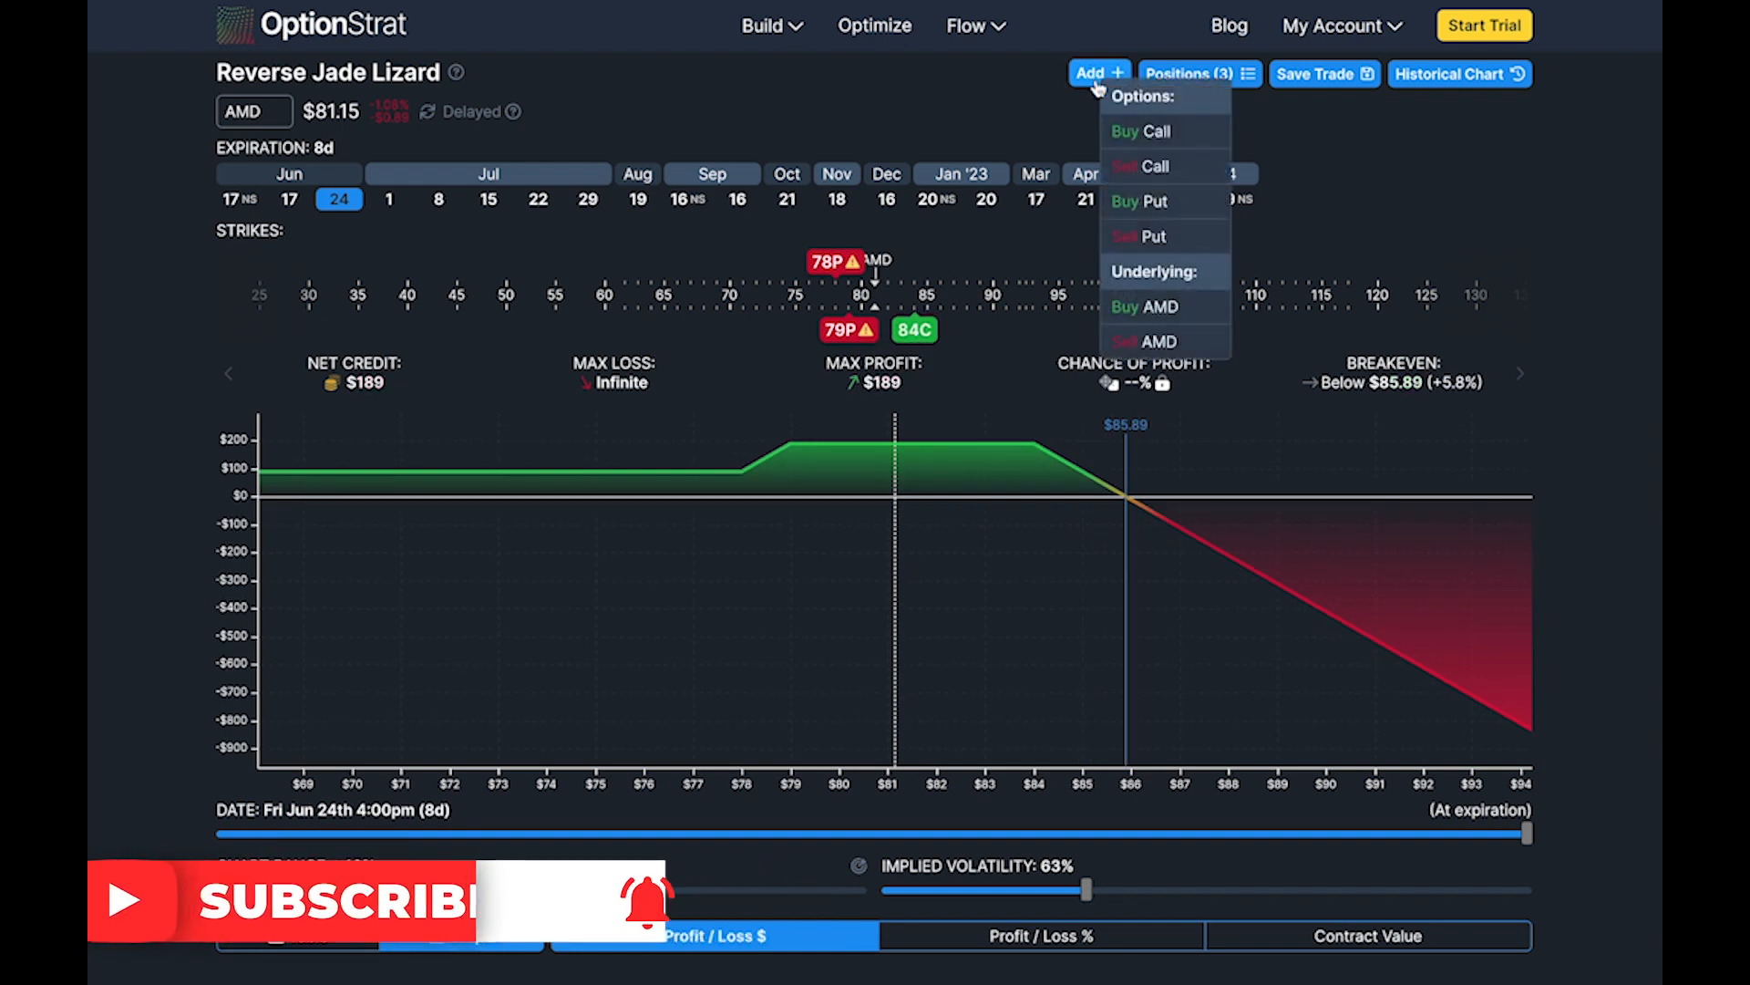
pyautogui.click(1114, 137)
pyautogui.moveTo(873, 233); pyautogui.dragTo(936, 262)
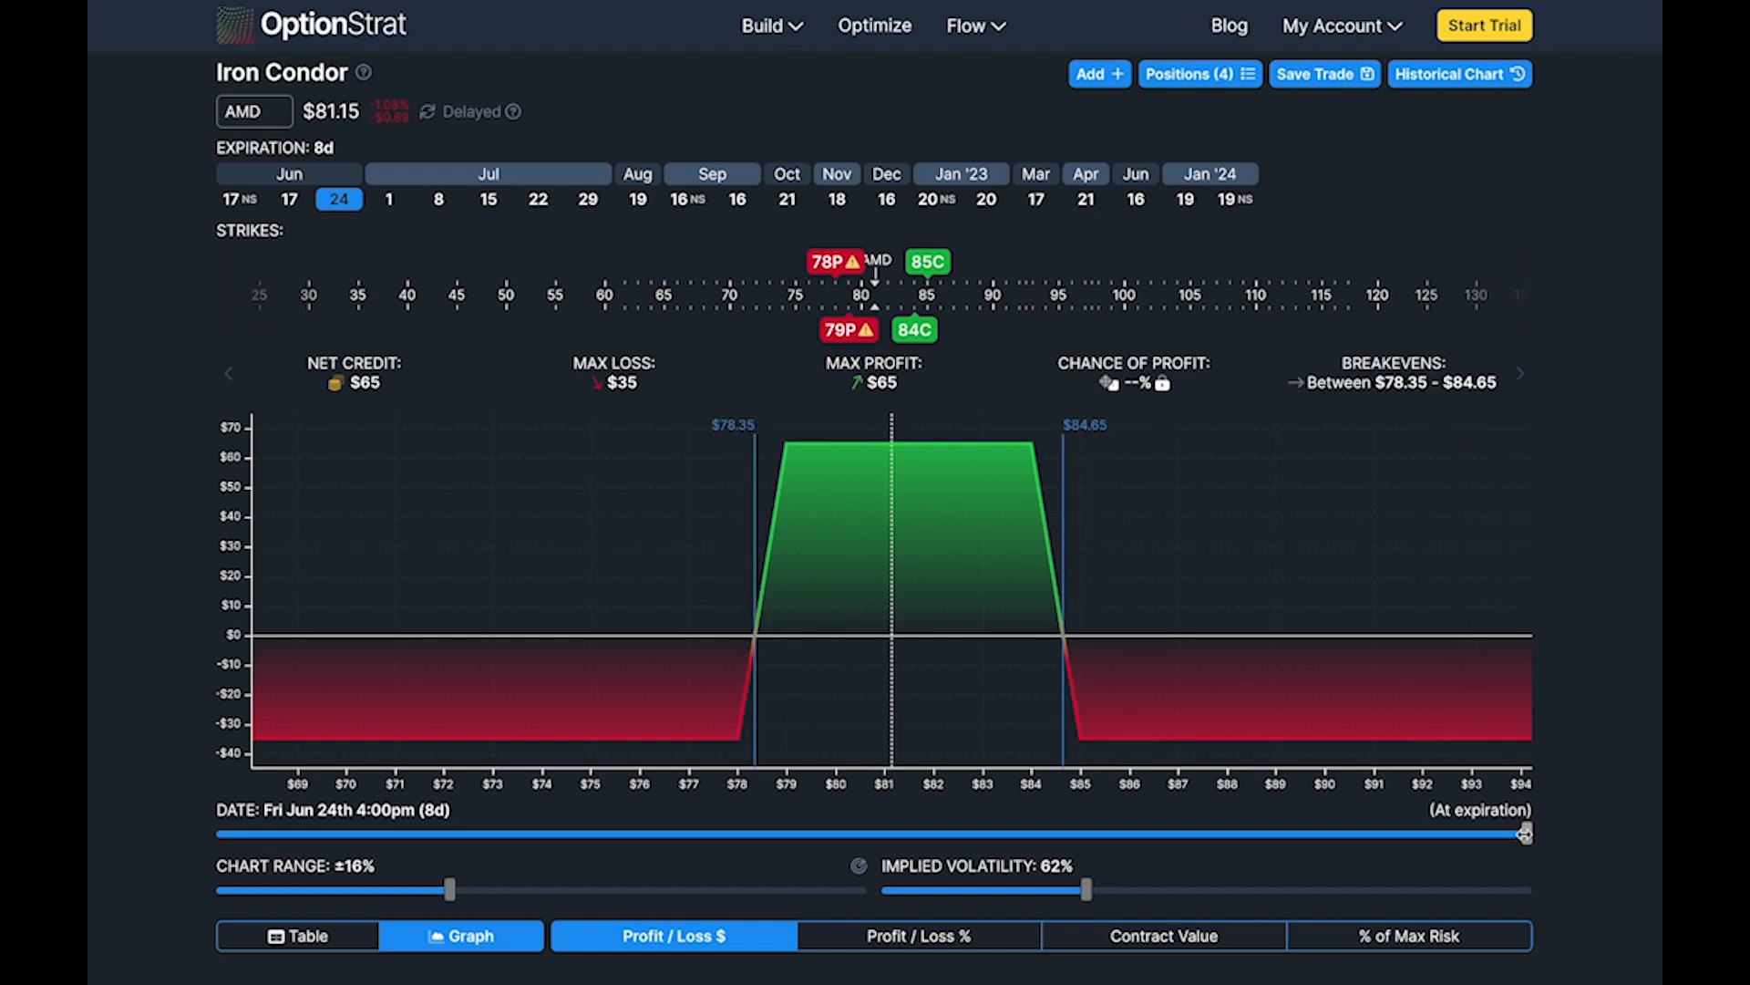
# Step: Move the iron condor's evaluation date back from expiration to Fri Jun 17th 1:06pm
pyautogui.moveTo(1526, 833); pyautogui.dragTo(224, 832)
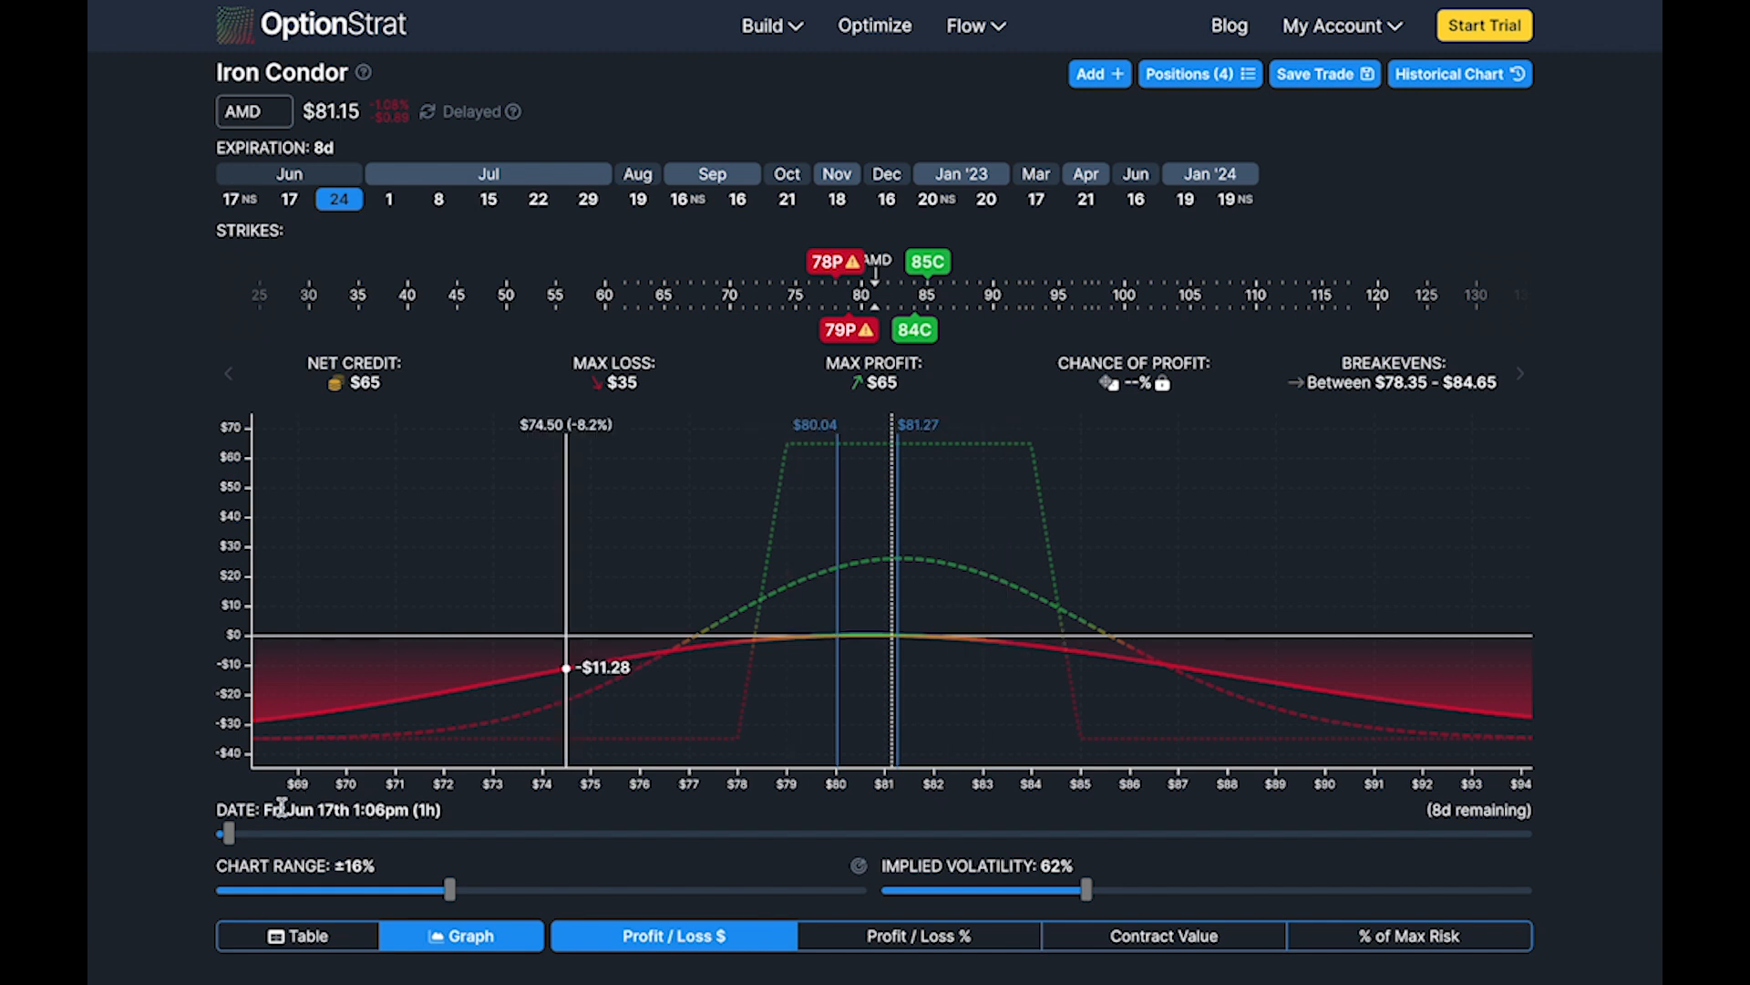
# Step: Move the iron condor's evaluation date forward to Wed Jun 22nd 1:28pm and on to expiration on Fri Jun 24th 4:00pm
pyautogui.moveTo(229, 834); pyautogui.dragTo(1145, 843)
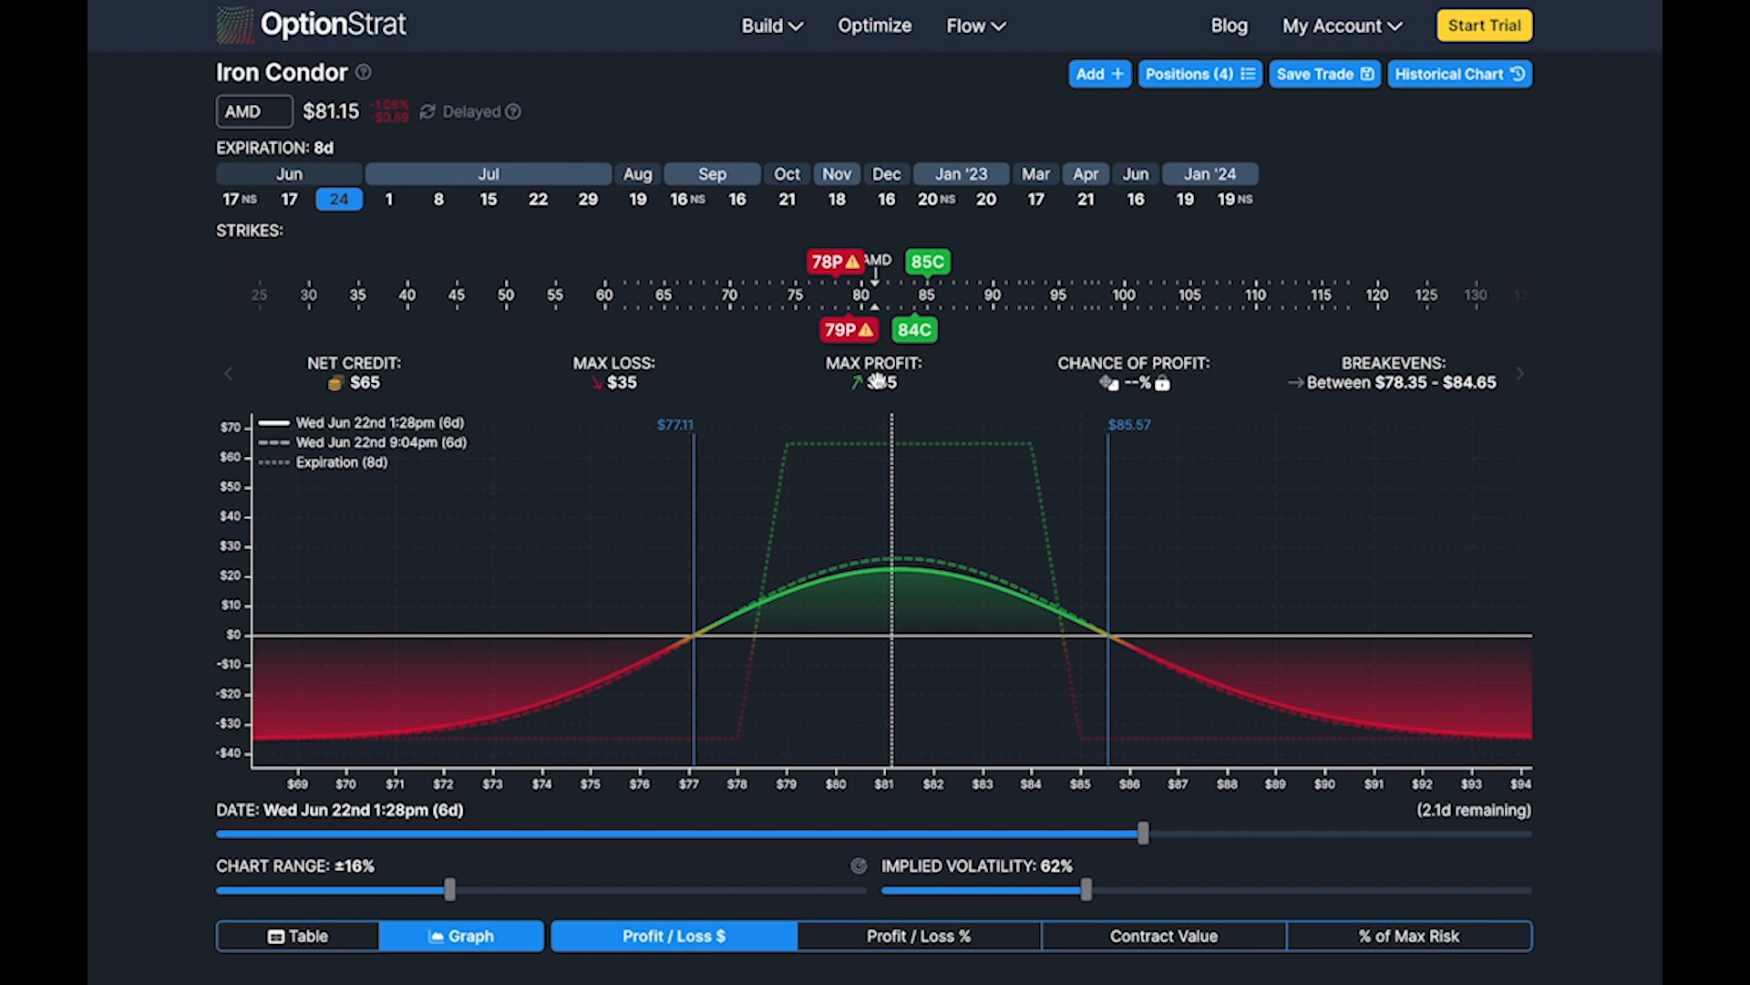
pyautogui.moveTo(1200, 840); pyautogui.dragTo(1541, 834)
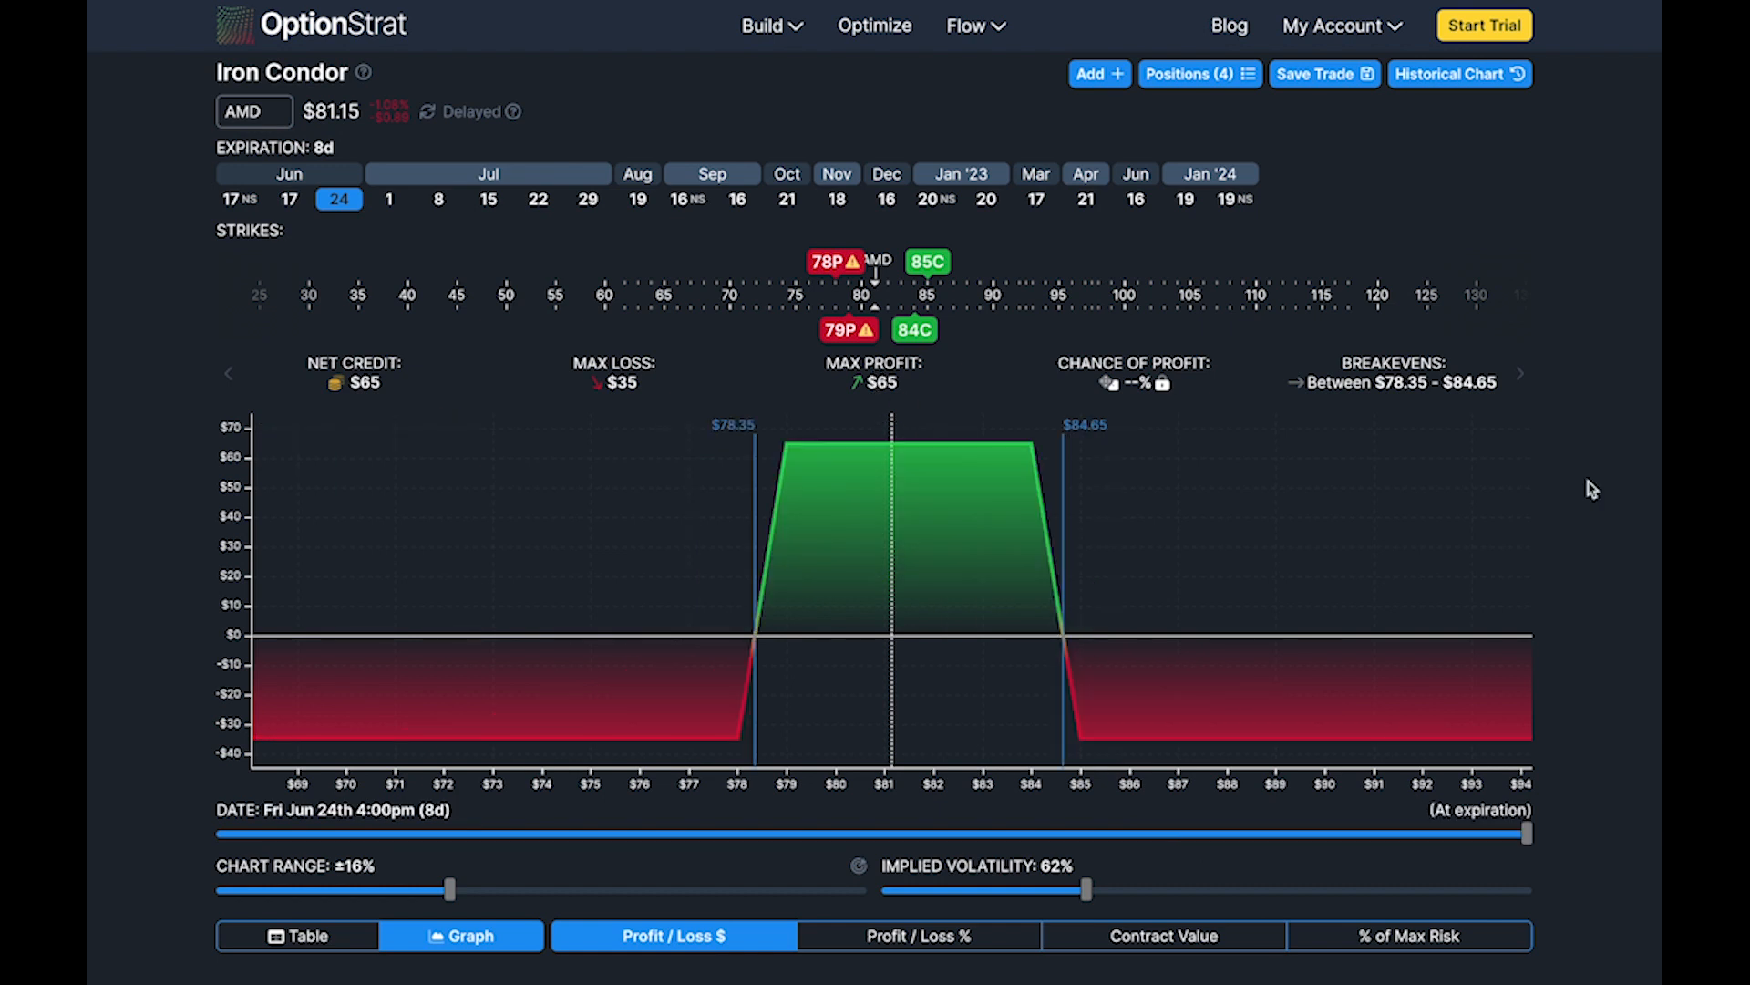
# Step: Set the price of the bought 78 put to $1.55
pyautogui.click(829, 263)
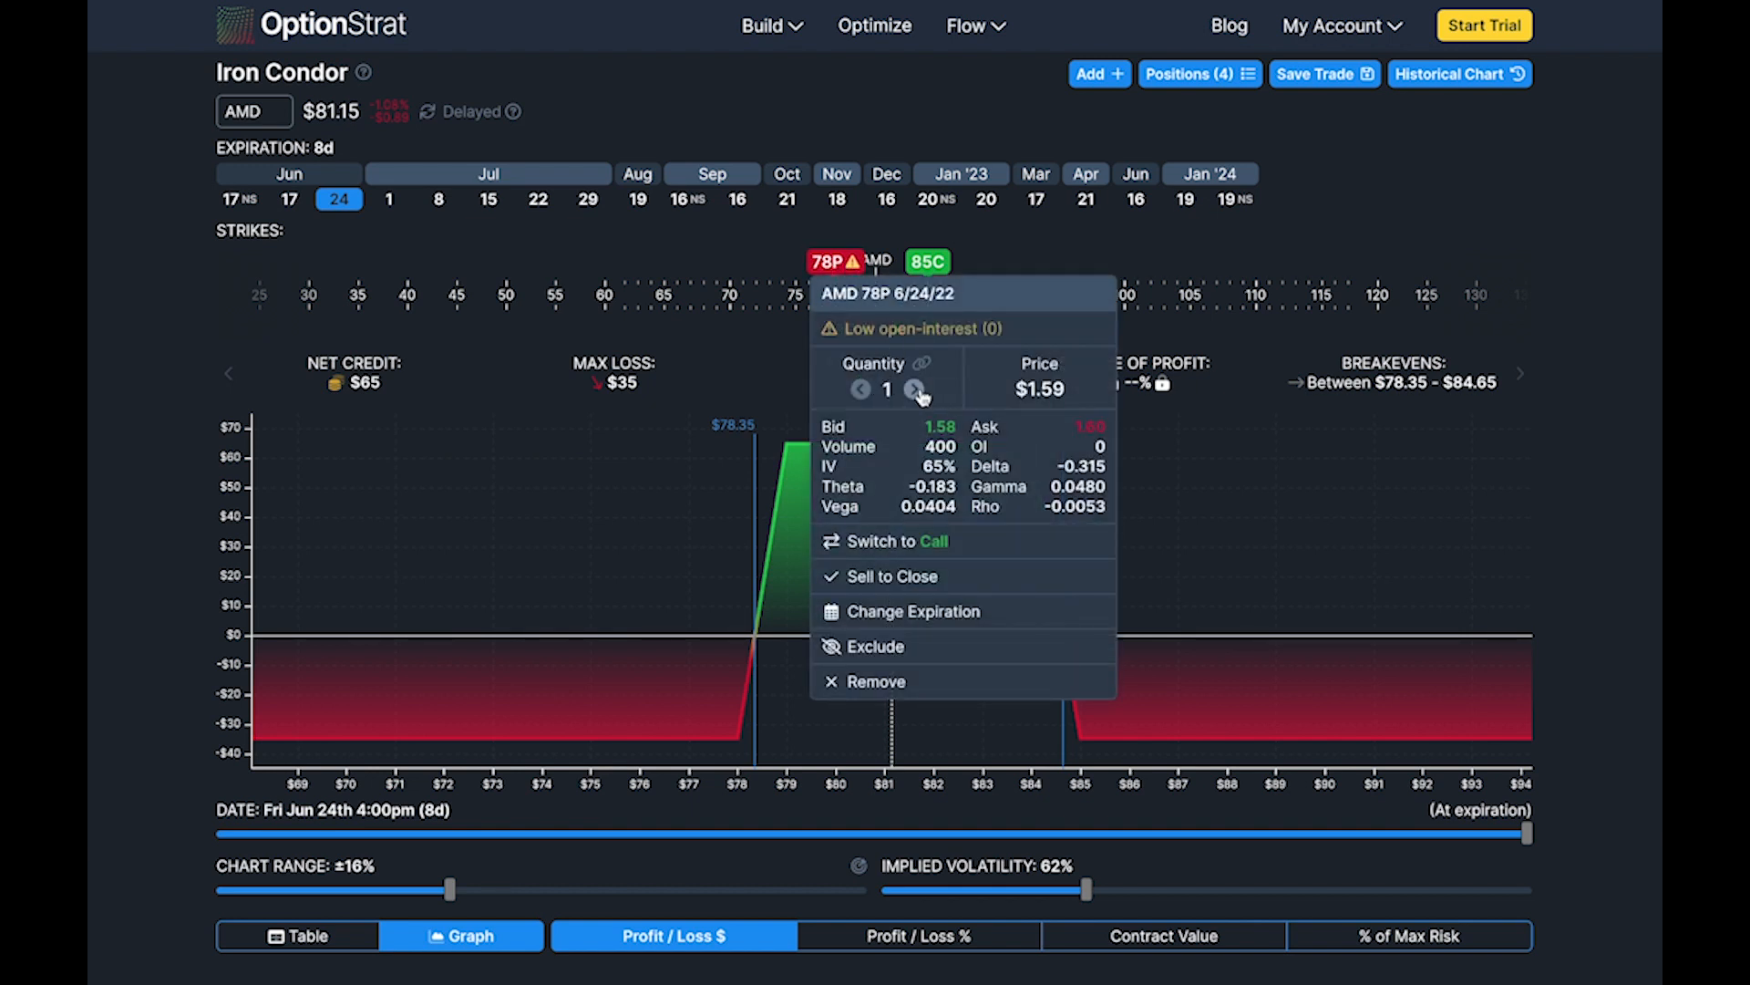
pyautogui.click(1047, 392)
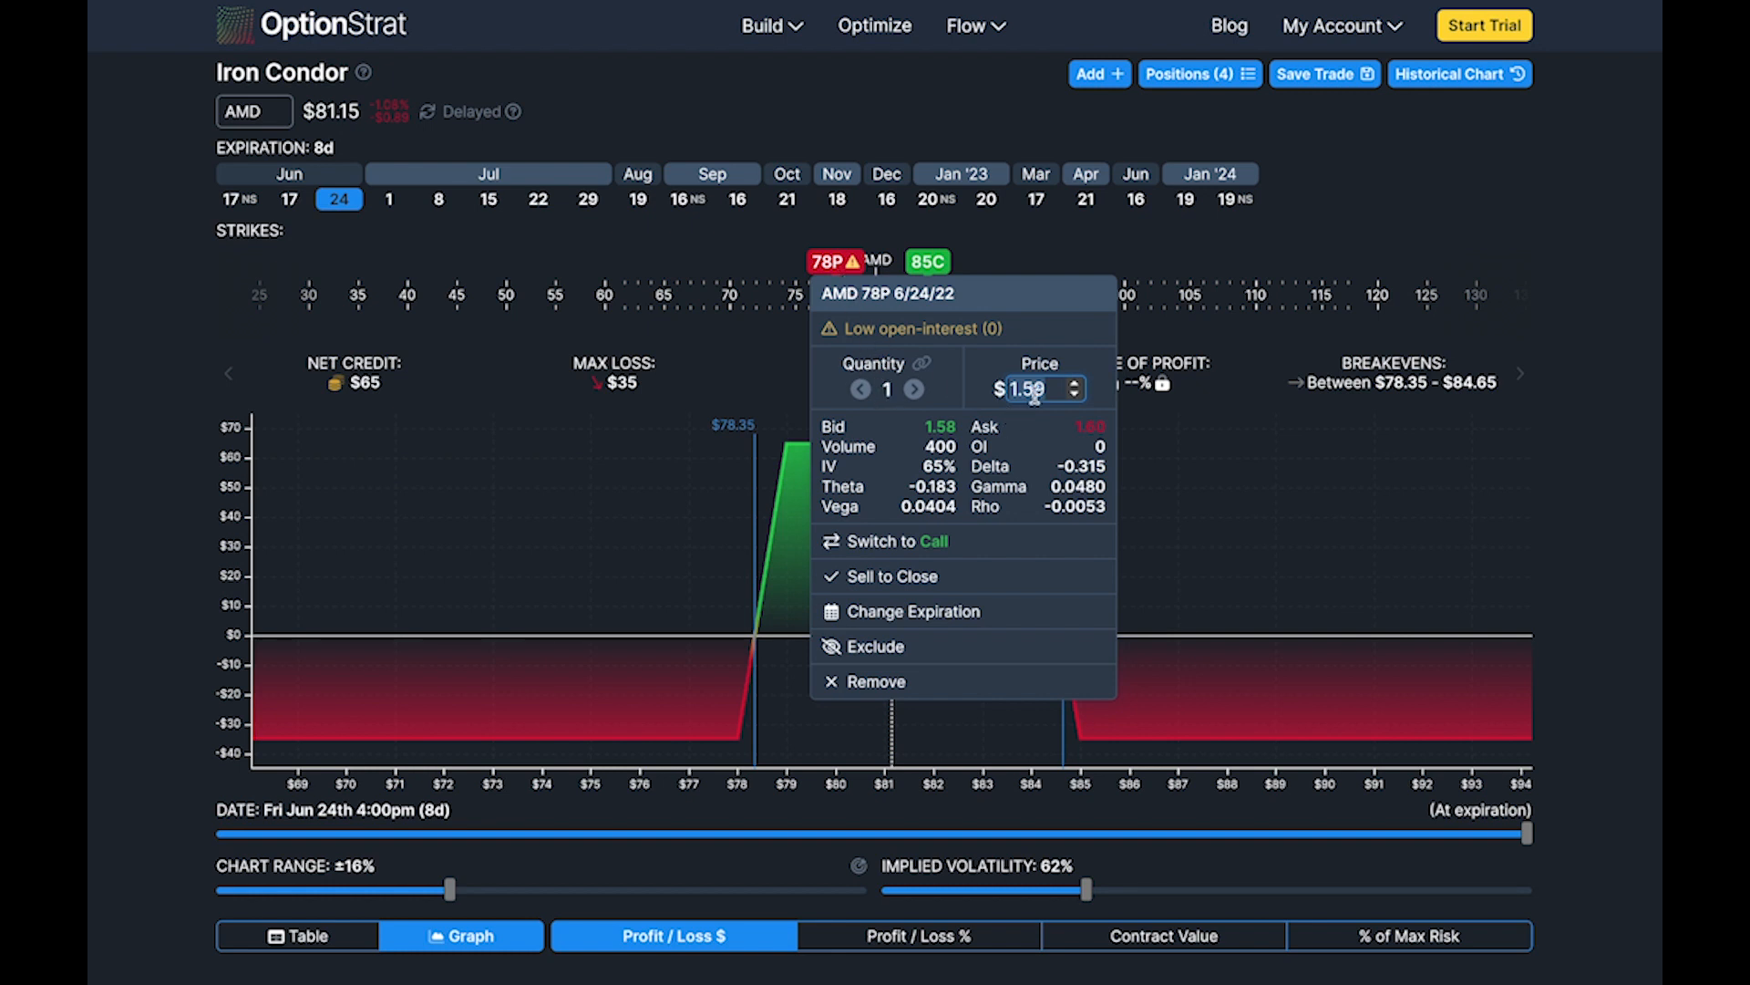
pyautogui.click(1074, 394)
pyautogui.click(1028, 250)
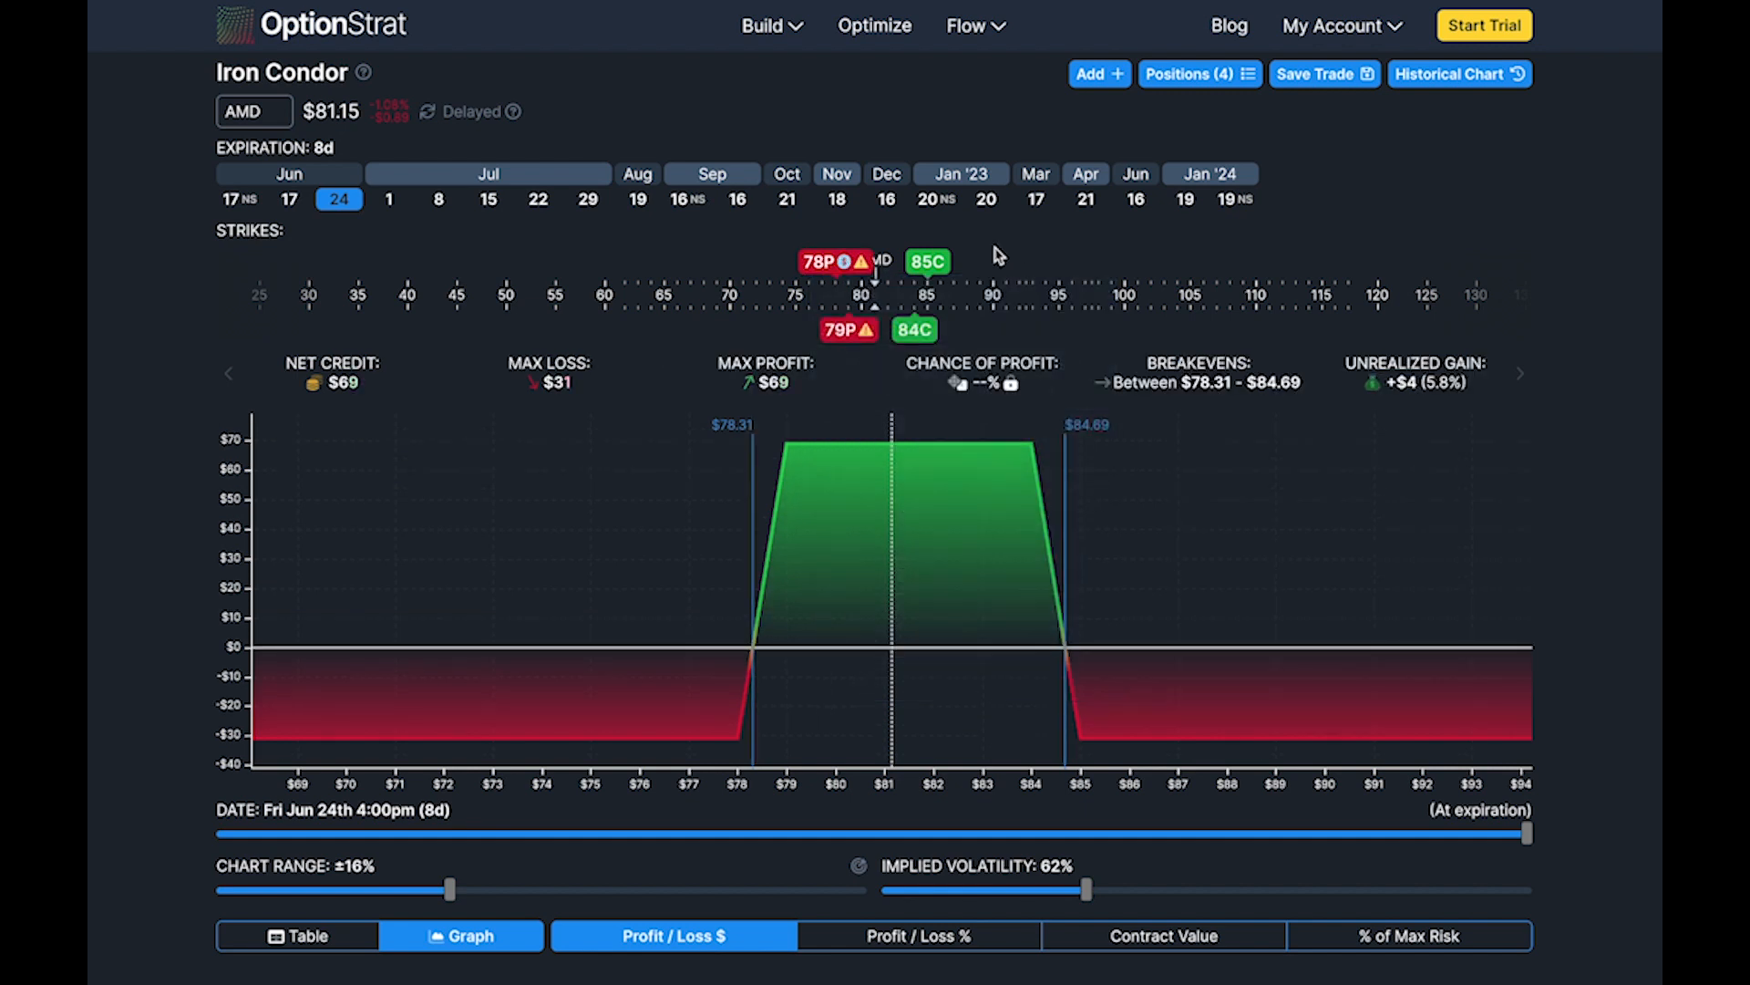
# Step: Set the price of the sold 79 put to $1.90
pyautogui.click(843, 330)
pyautogui.click(1077, 457)
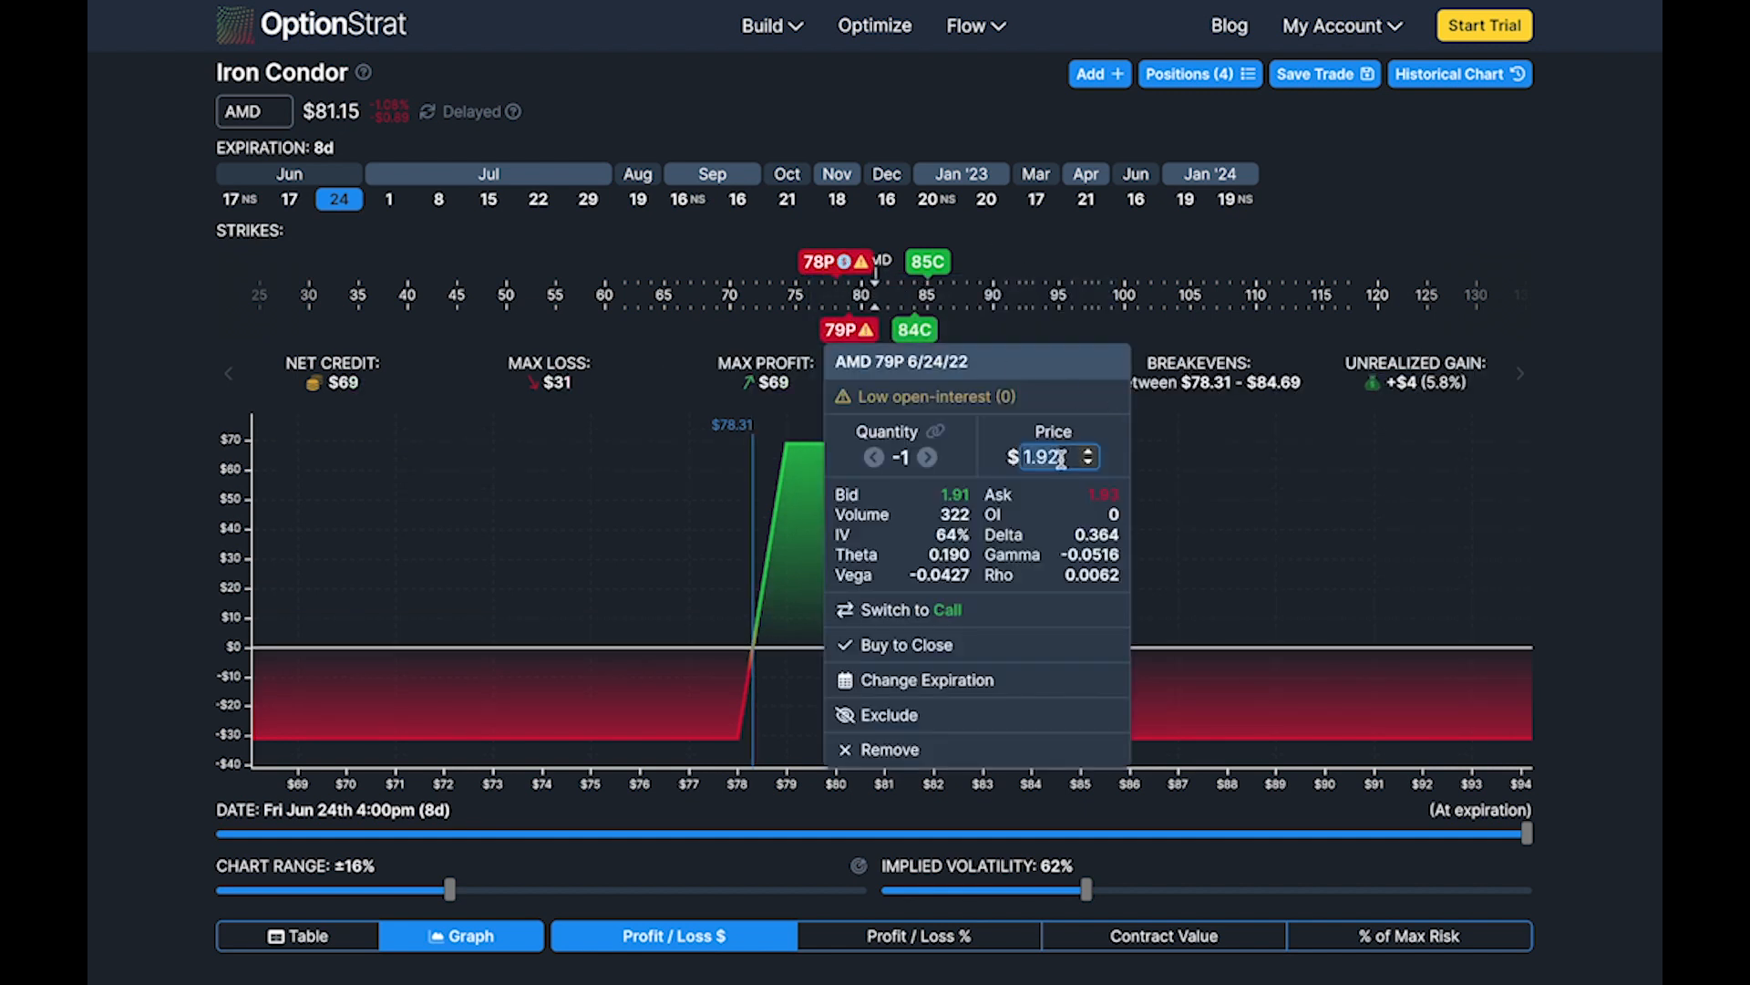
pyautogui.click(1082, 462)
pyautogui.click(1082, 462)
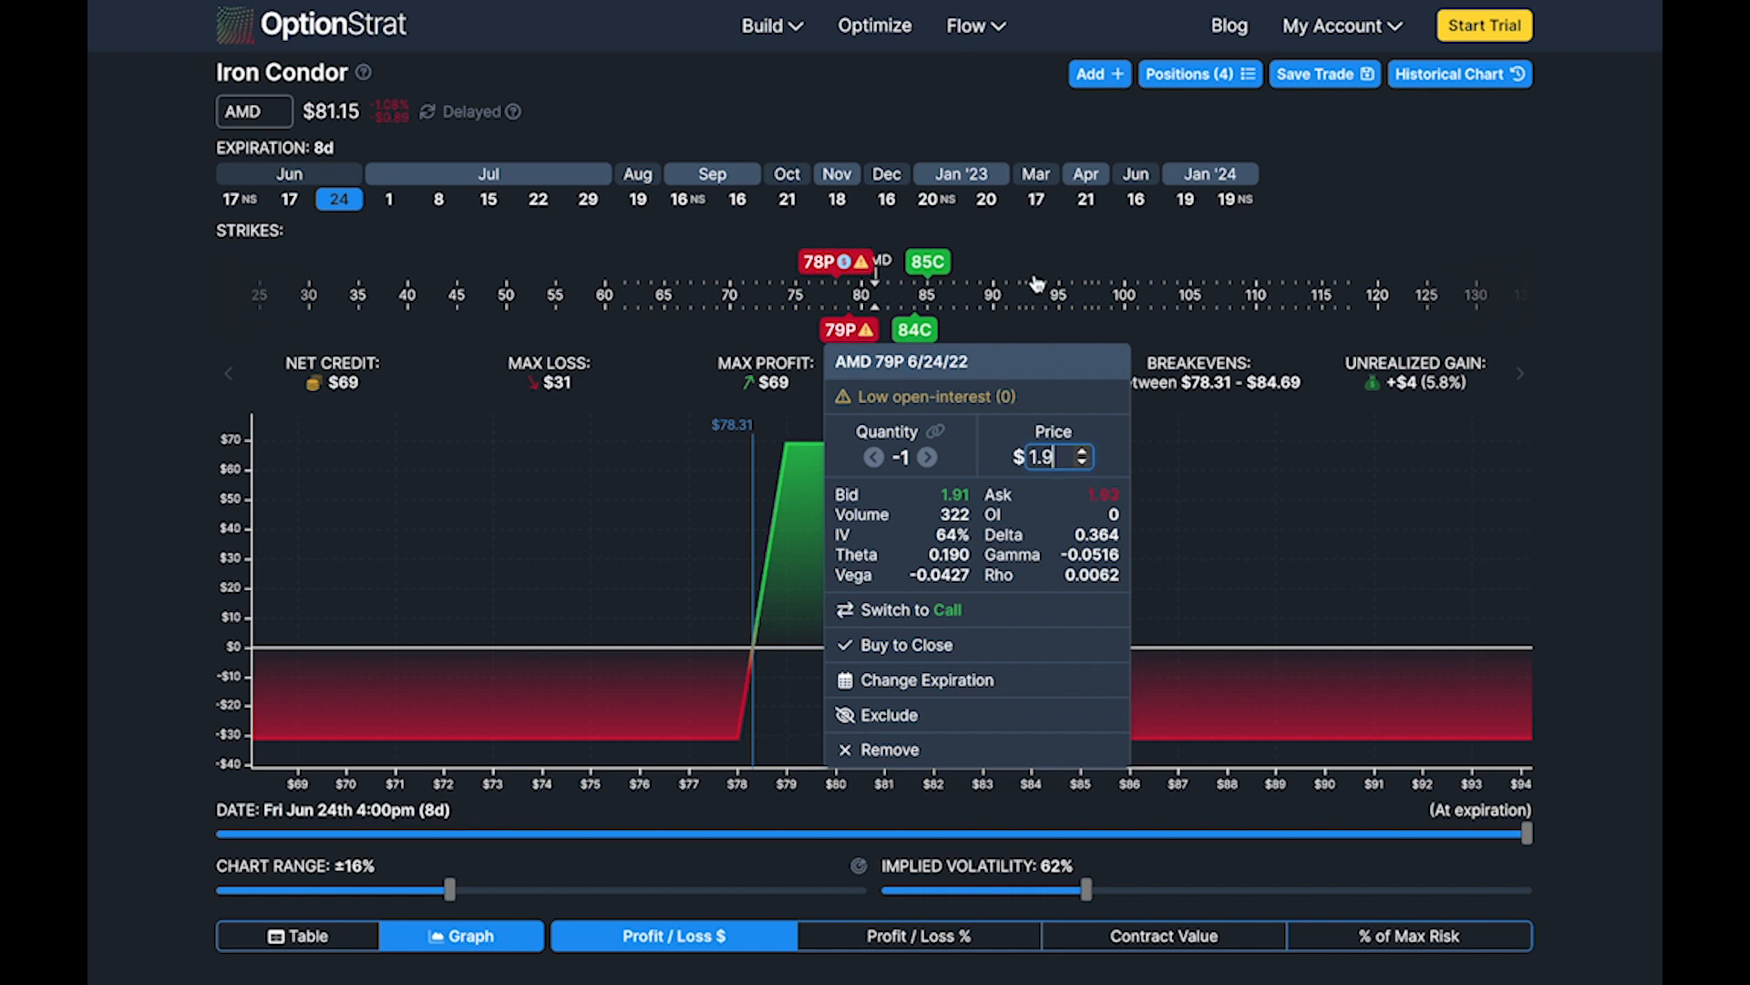
pyautogui.click(1031, 268)
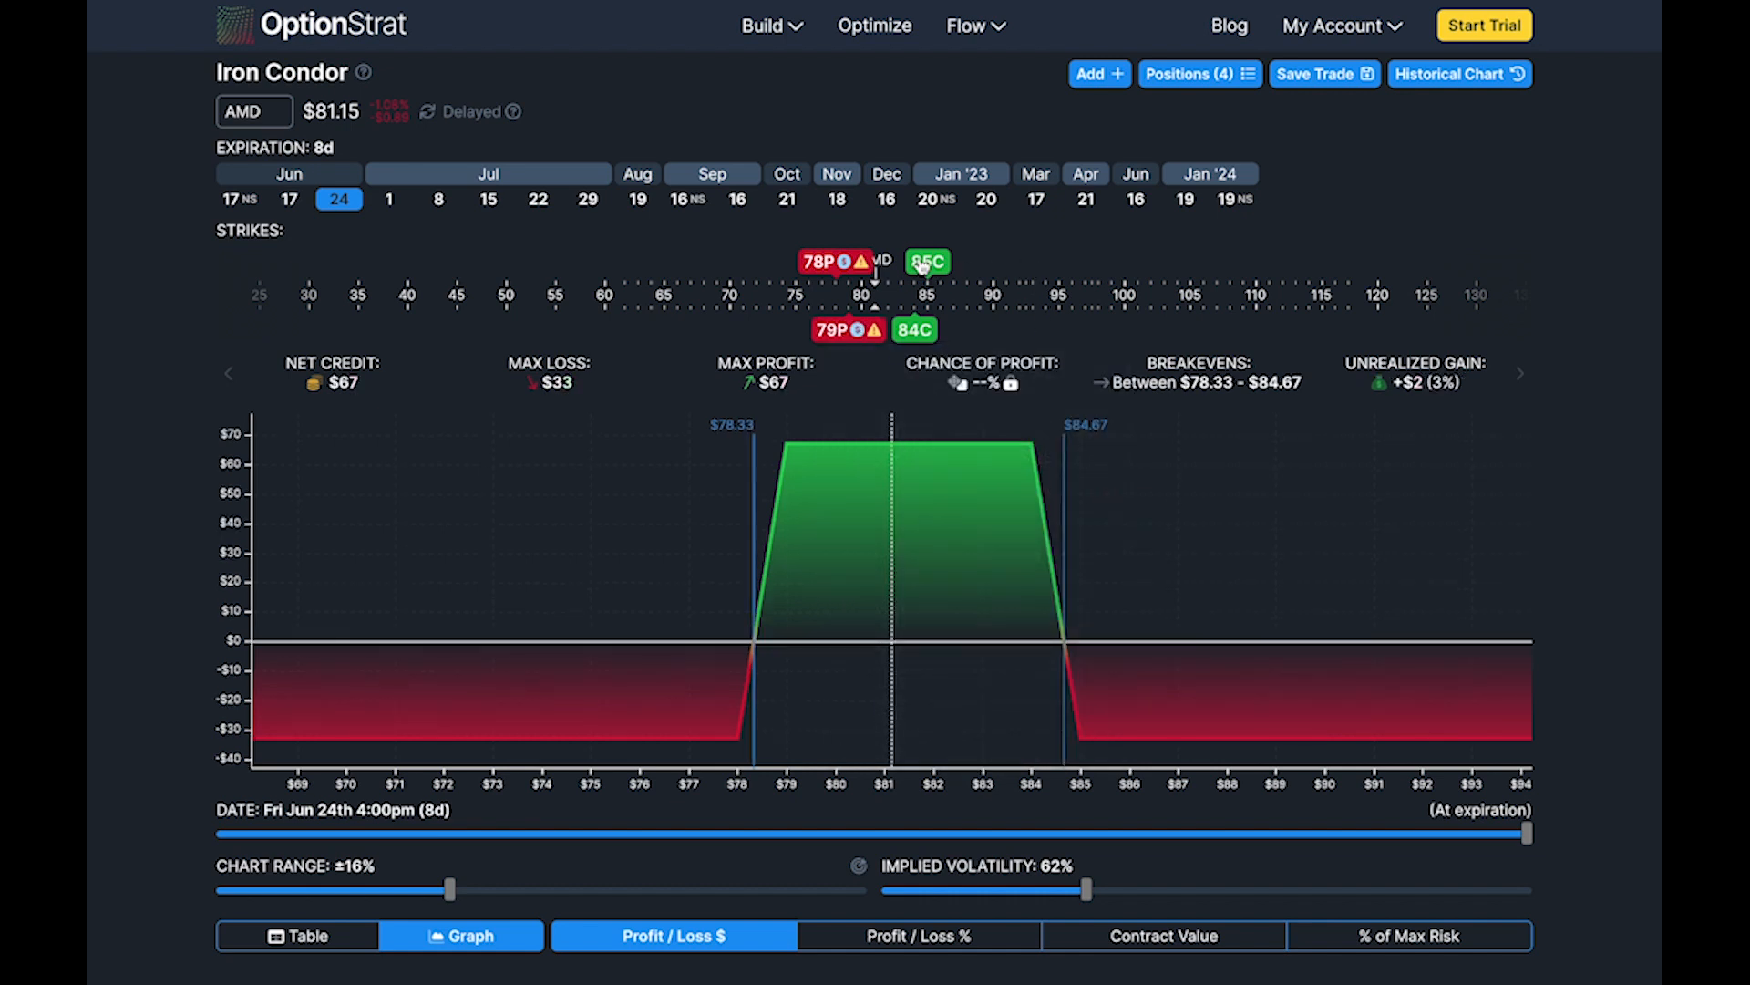
# Step: Set the price of the bought 85 call to $1.23
pyautogui.click(927, 262)
pyautogui.click(1180, 365)
pyautogui.click(1176, 359)
pyautogui.click(1037, 259)
# Step: Set the price of the sold 84 call to $1.54
pyautogui.click(914, 353)
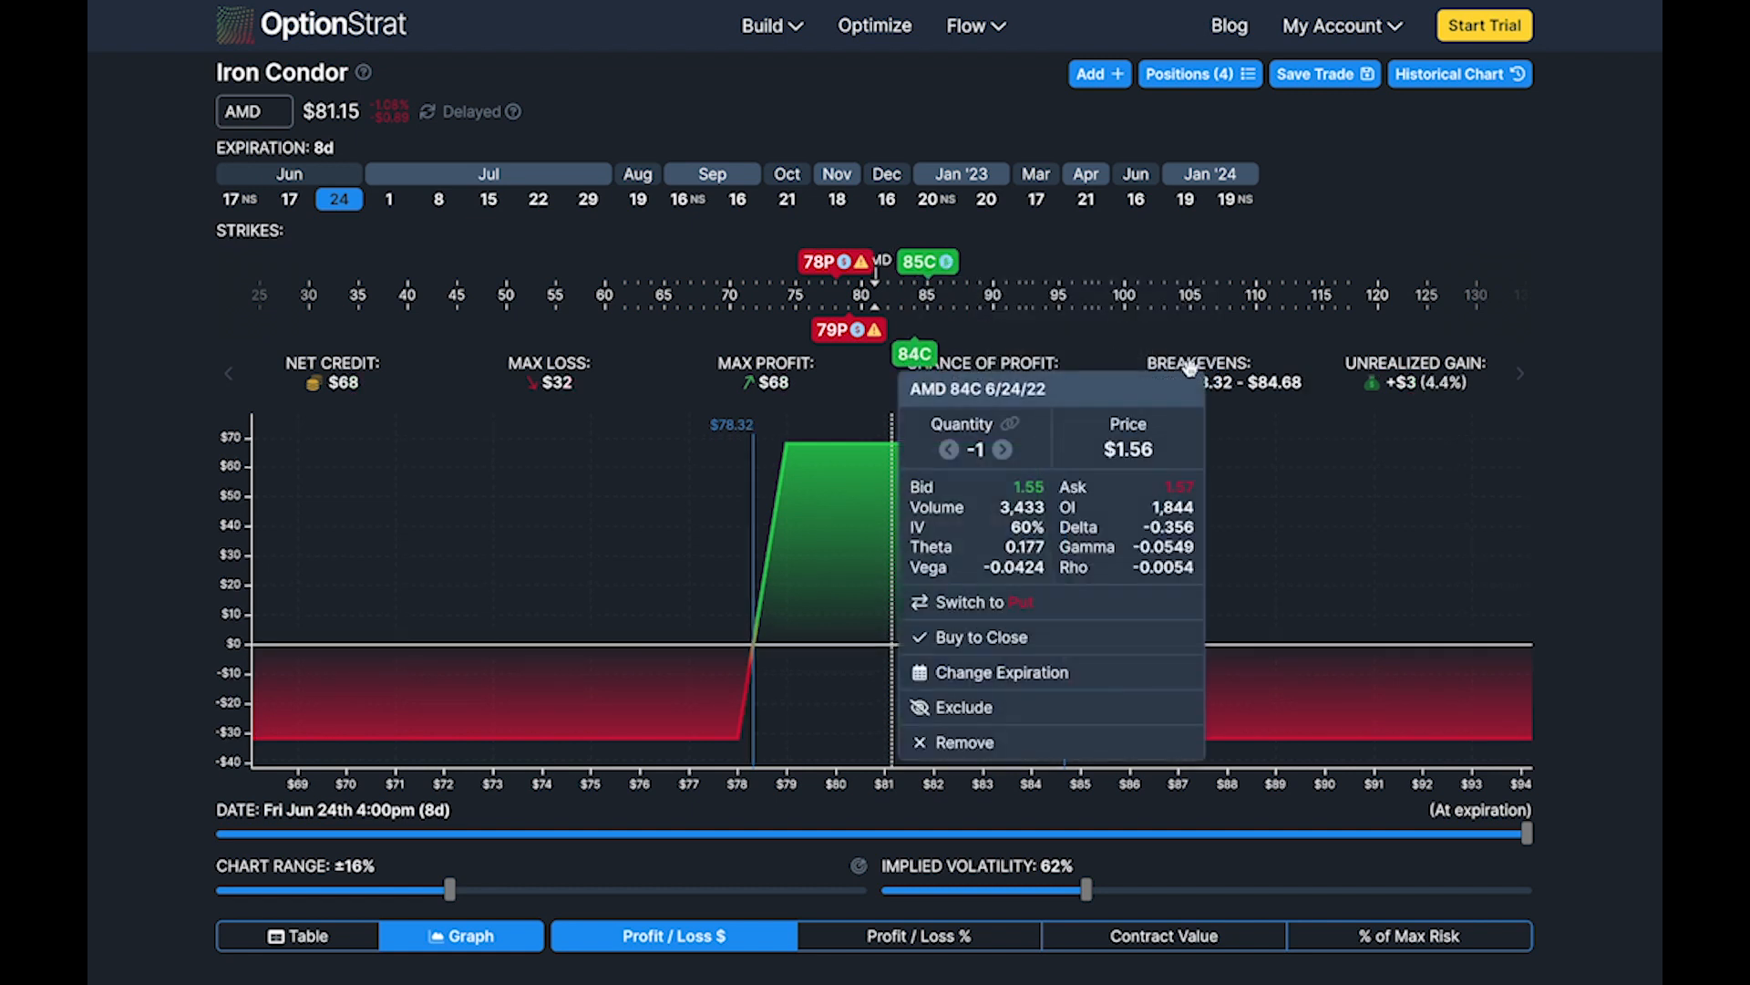
pyautogui.click(1163, 459)
pyautogui.click(1162, 458)
pyautogui.click(1162, 459)
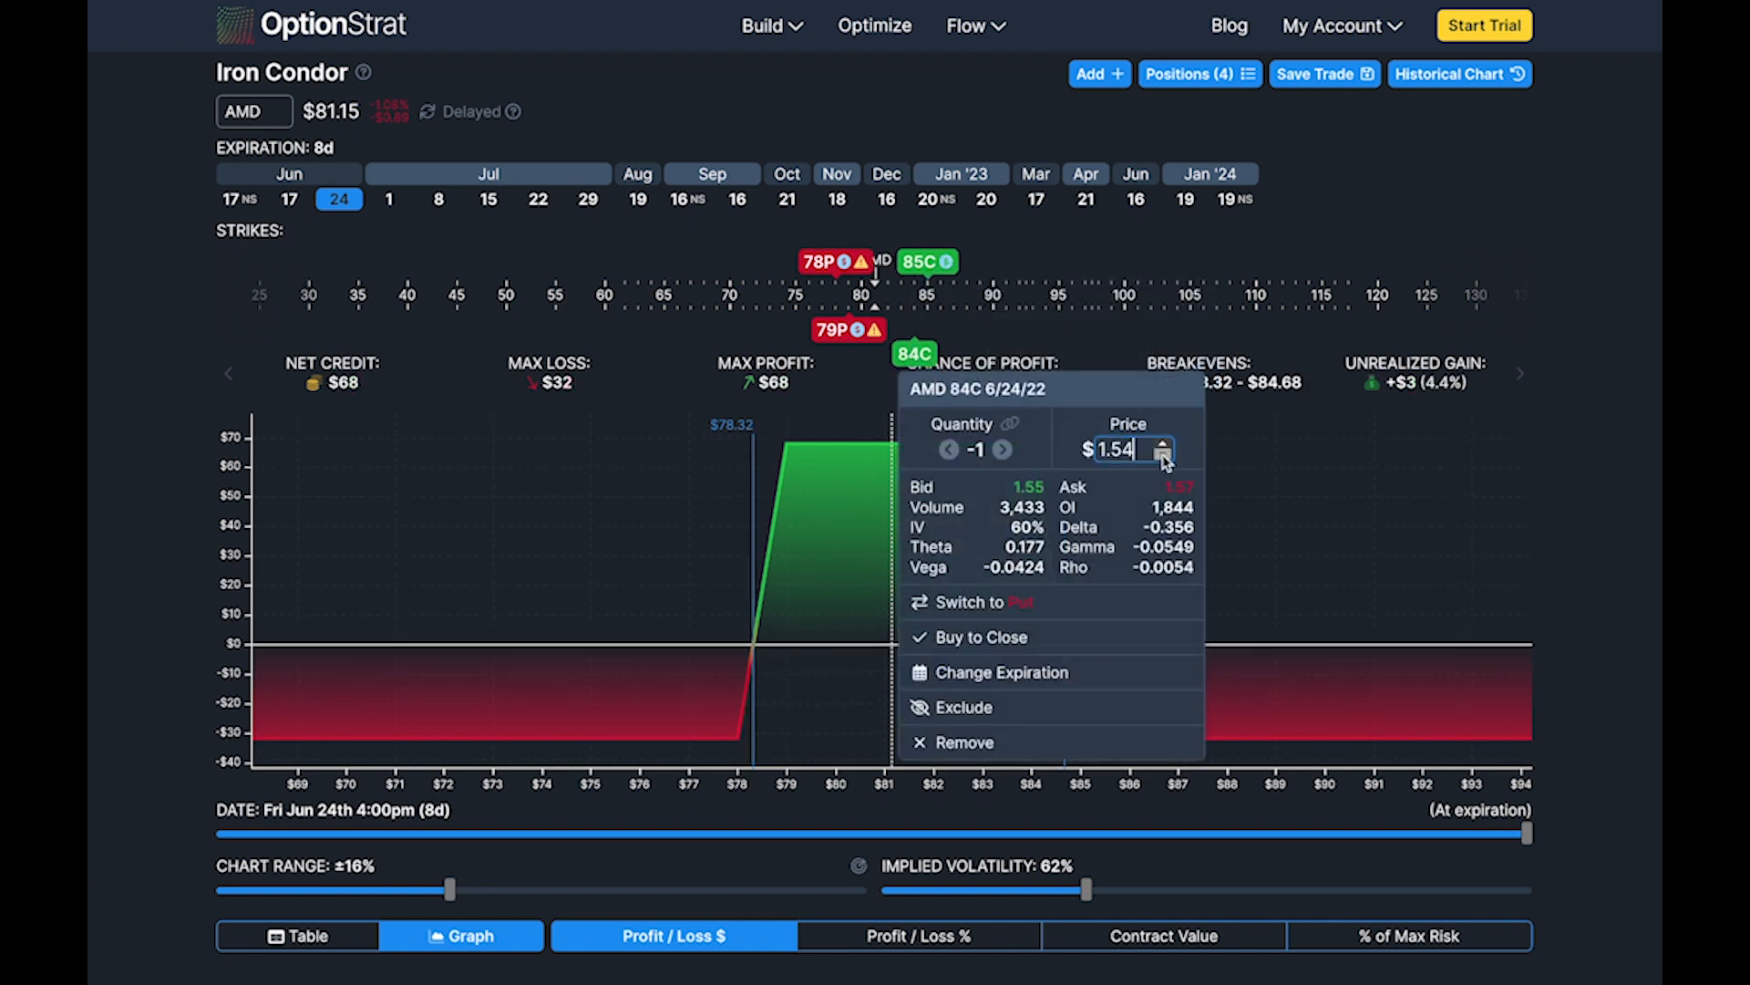
pyautogui.click(1045, 247)
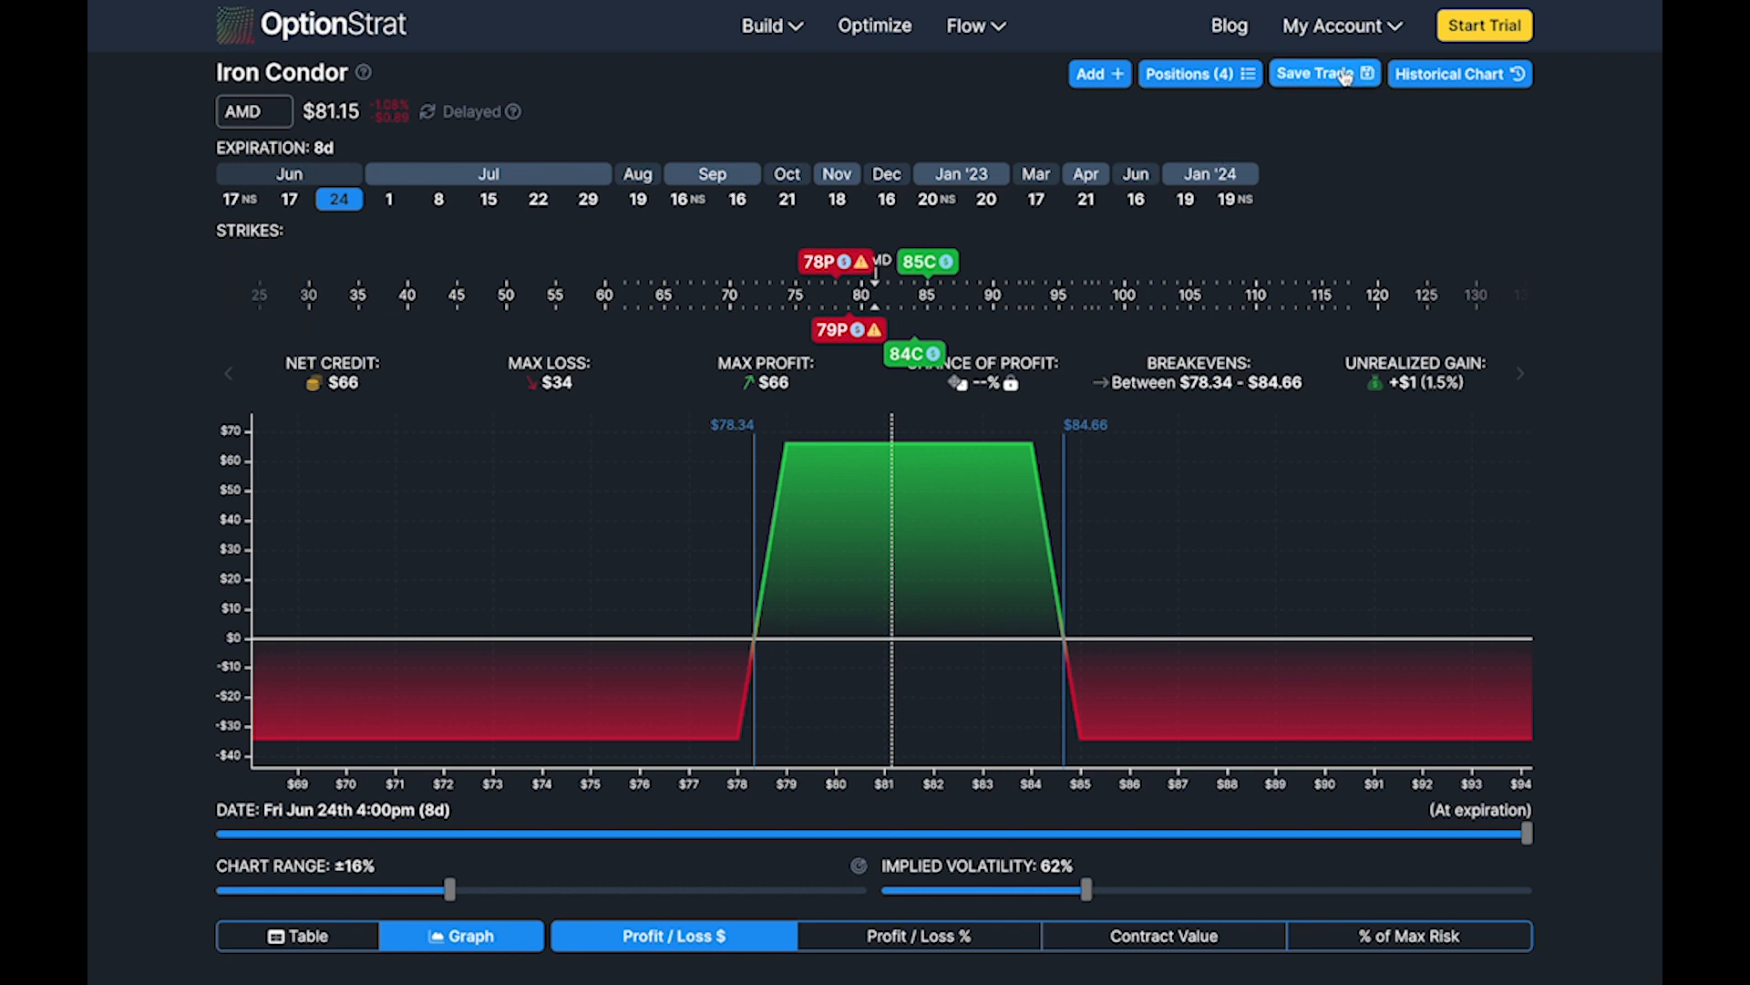
# Step: Save the trade under its suggested name "AMD Jun 24th 79/78/84/85 Iron Condor" and show the saved strategies
pyautogui.click(1345, 75)
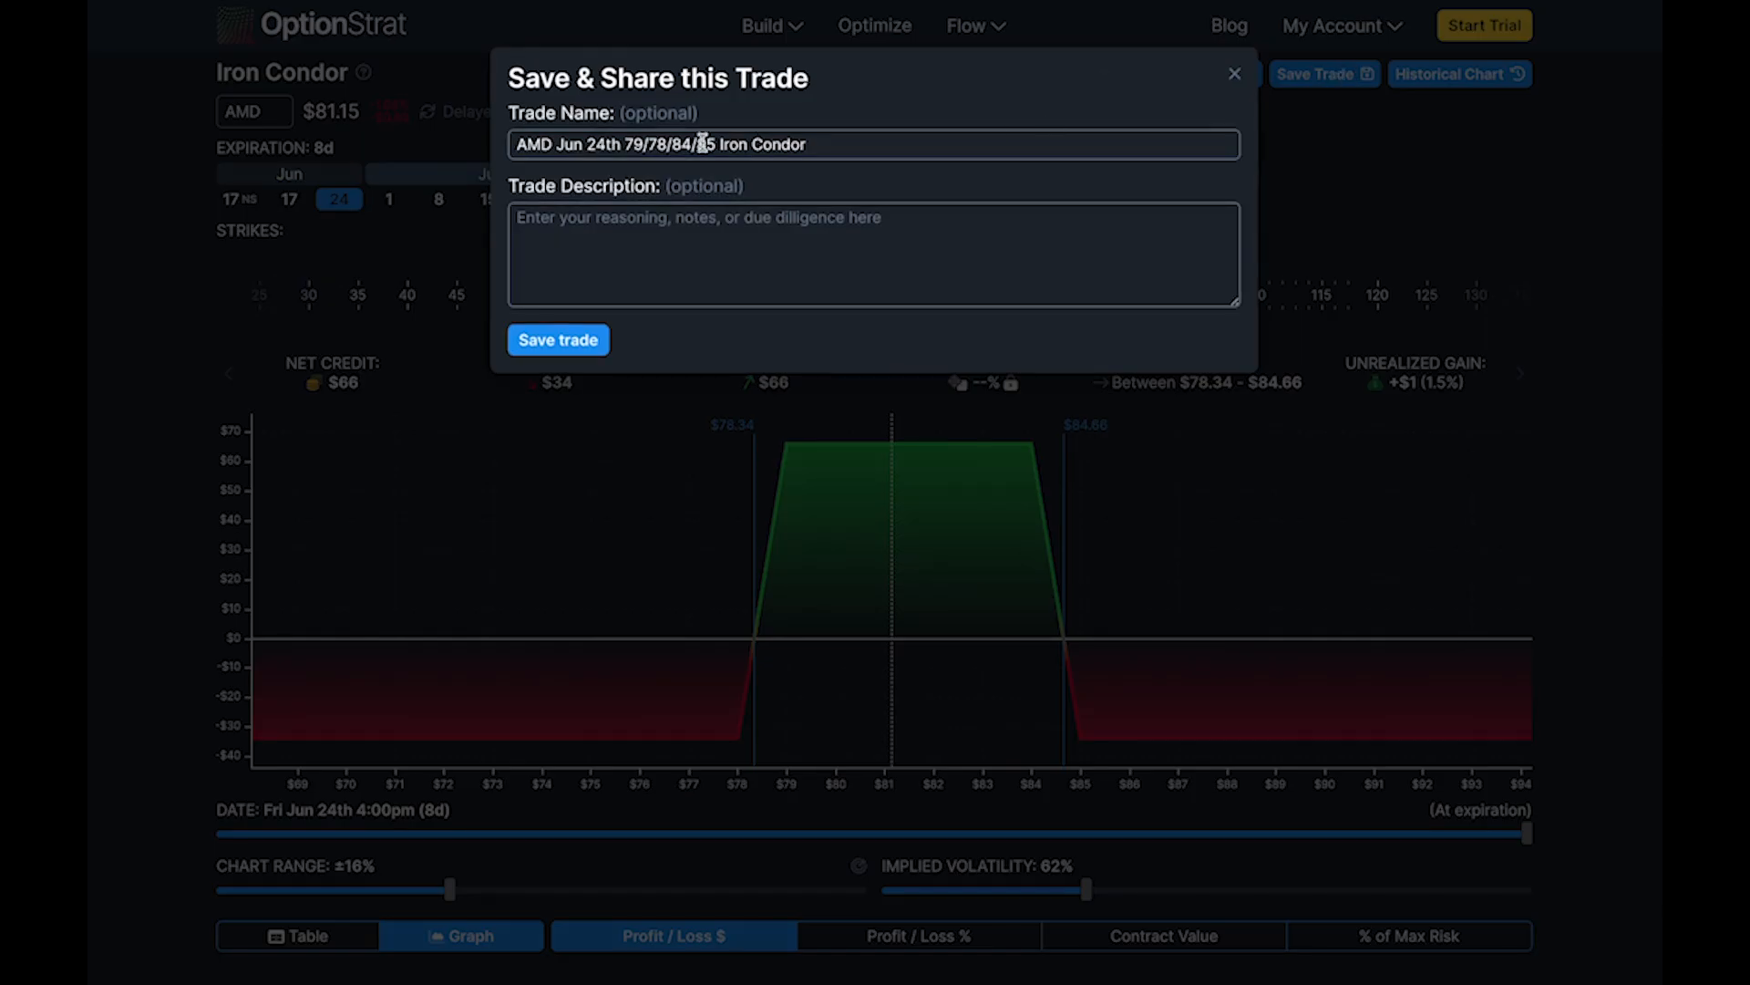
pyautogui.click(577, 345)
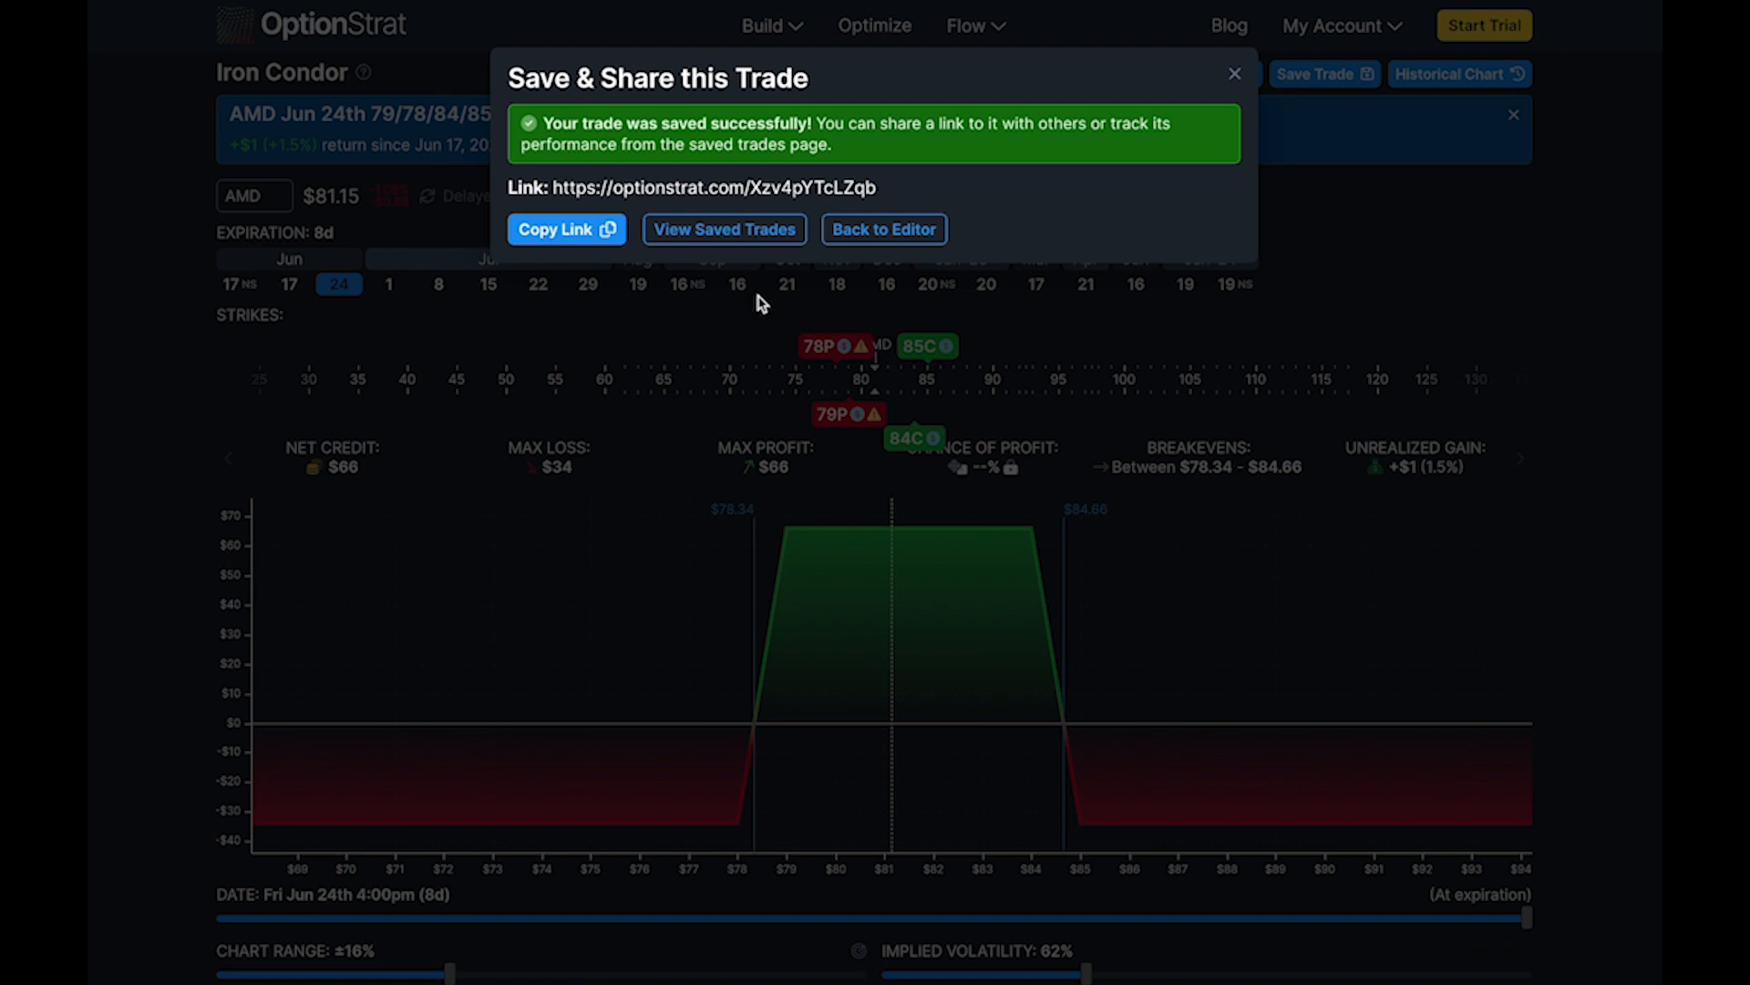
pyautogui.click(752, 231)
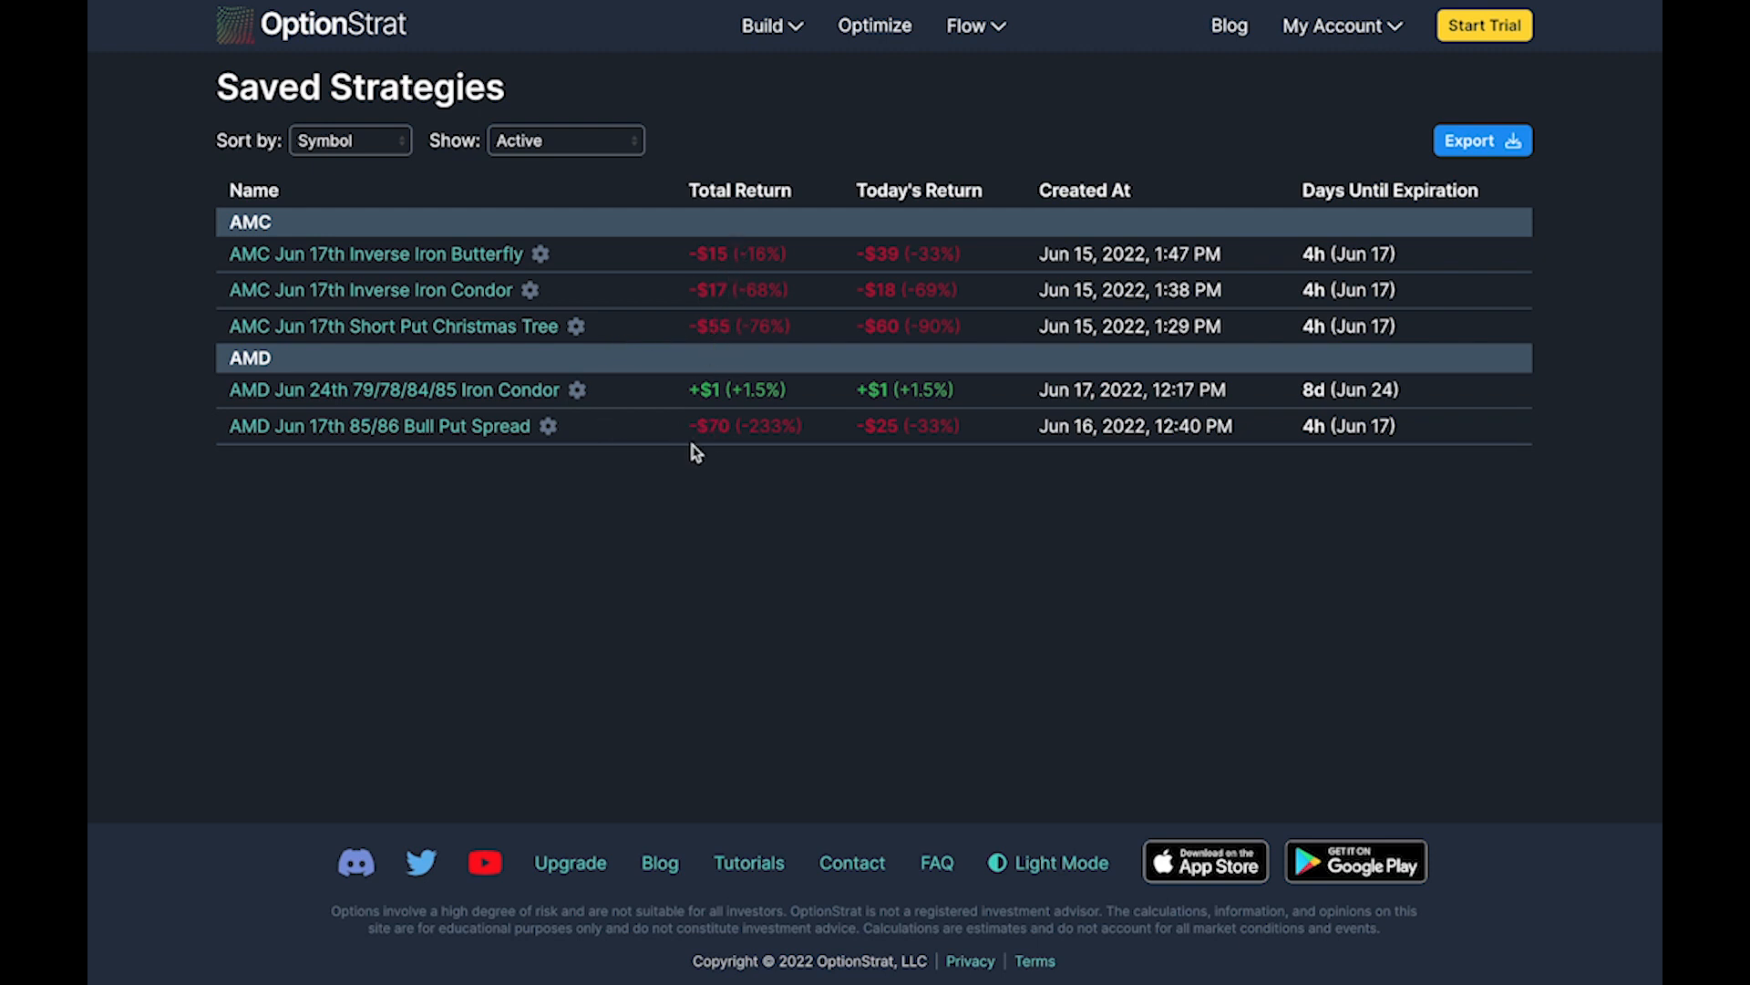
# Step: Reopen the saved AMD Jun 24th iron condor and inspect the details of its 78 put
pyautogui.click(459, 402)
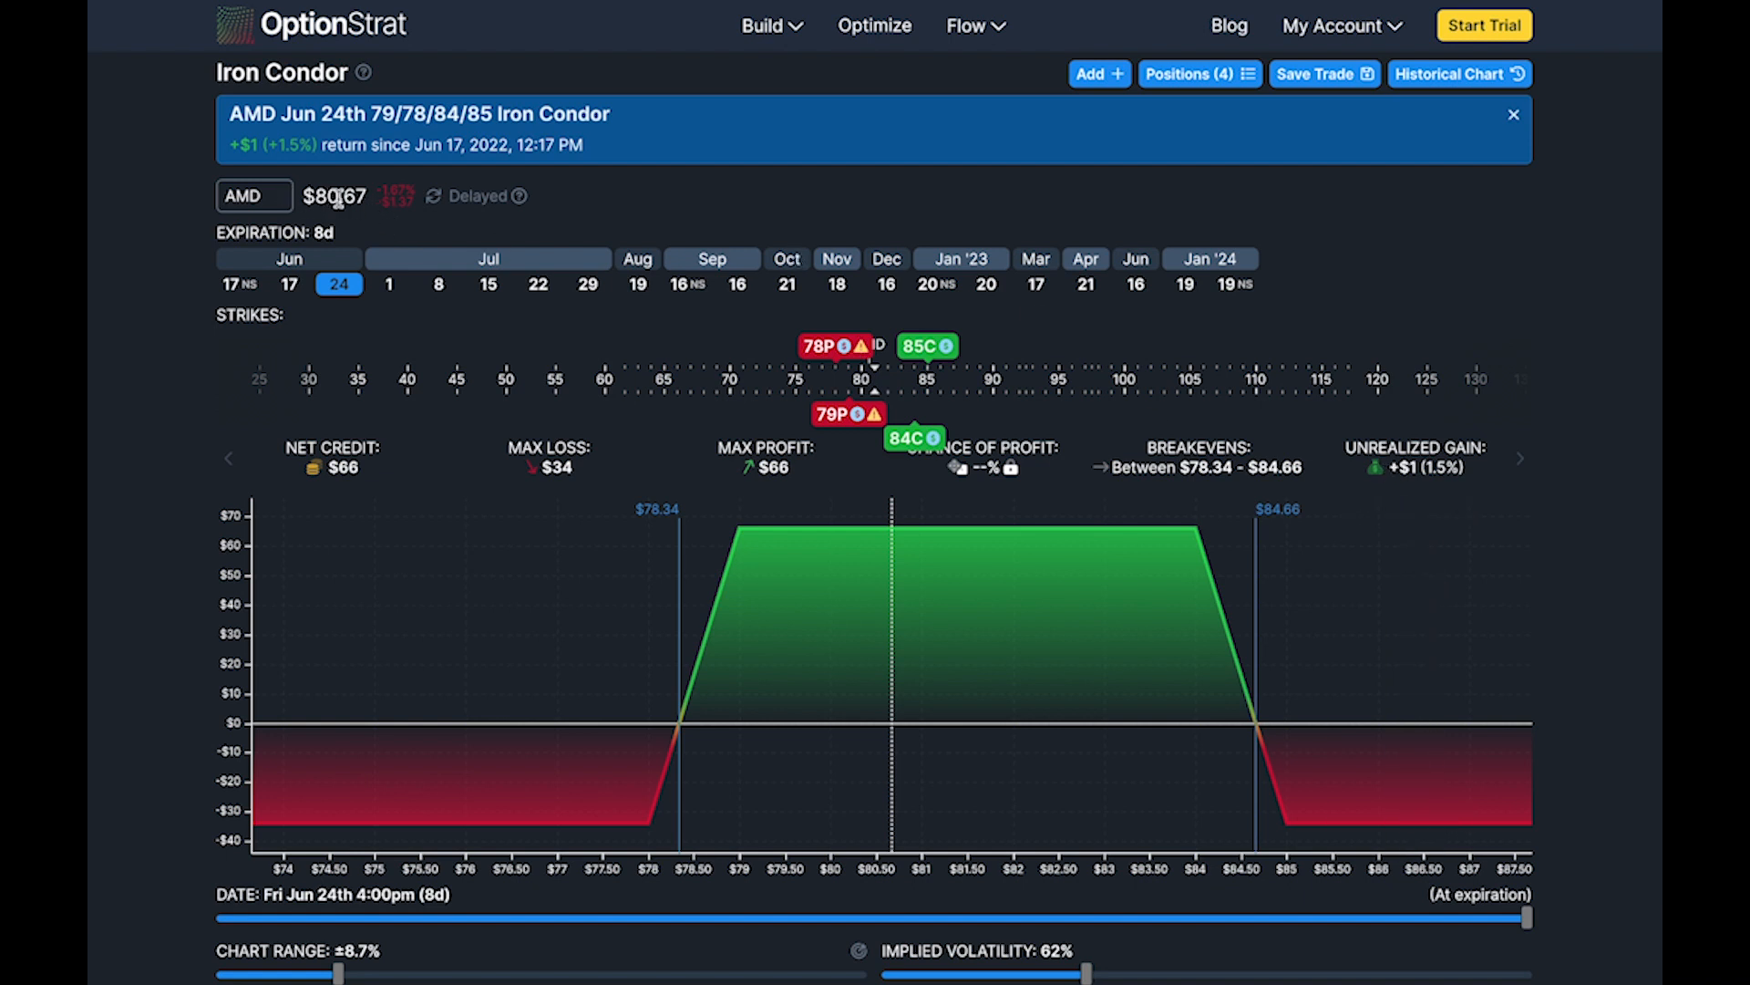
pyautogui.moveTo(517, 202)
pyautogui.click(825, 350)
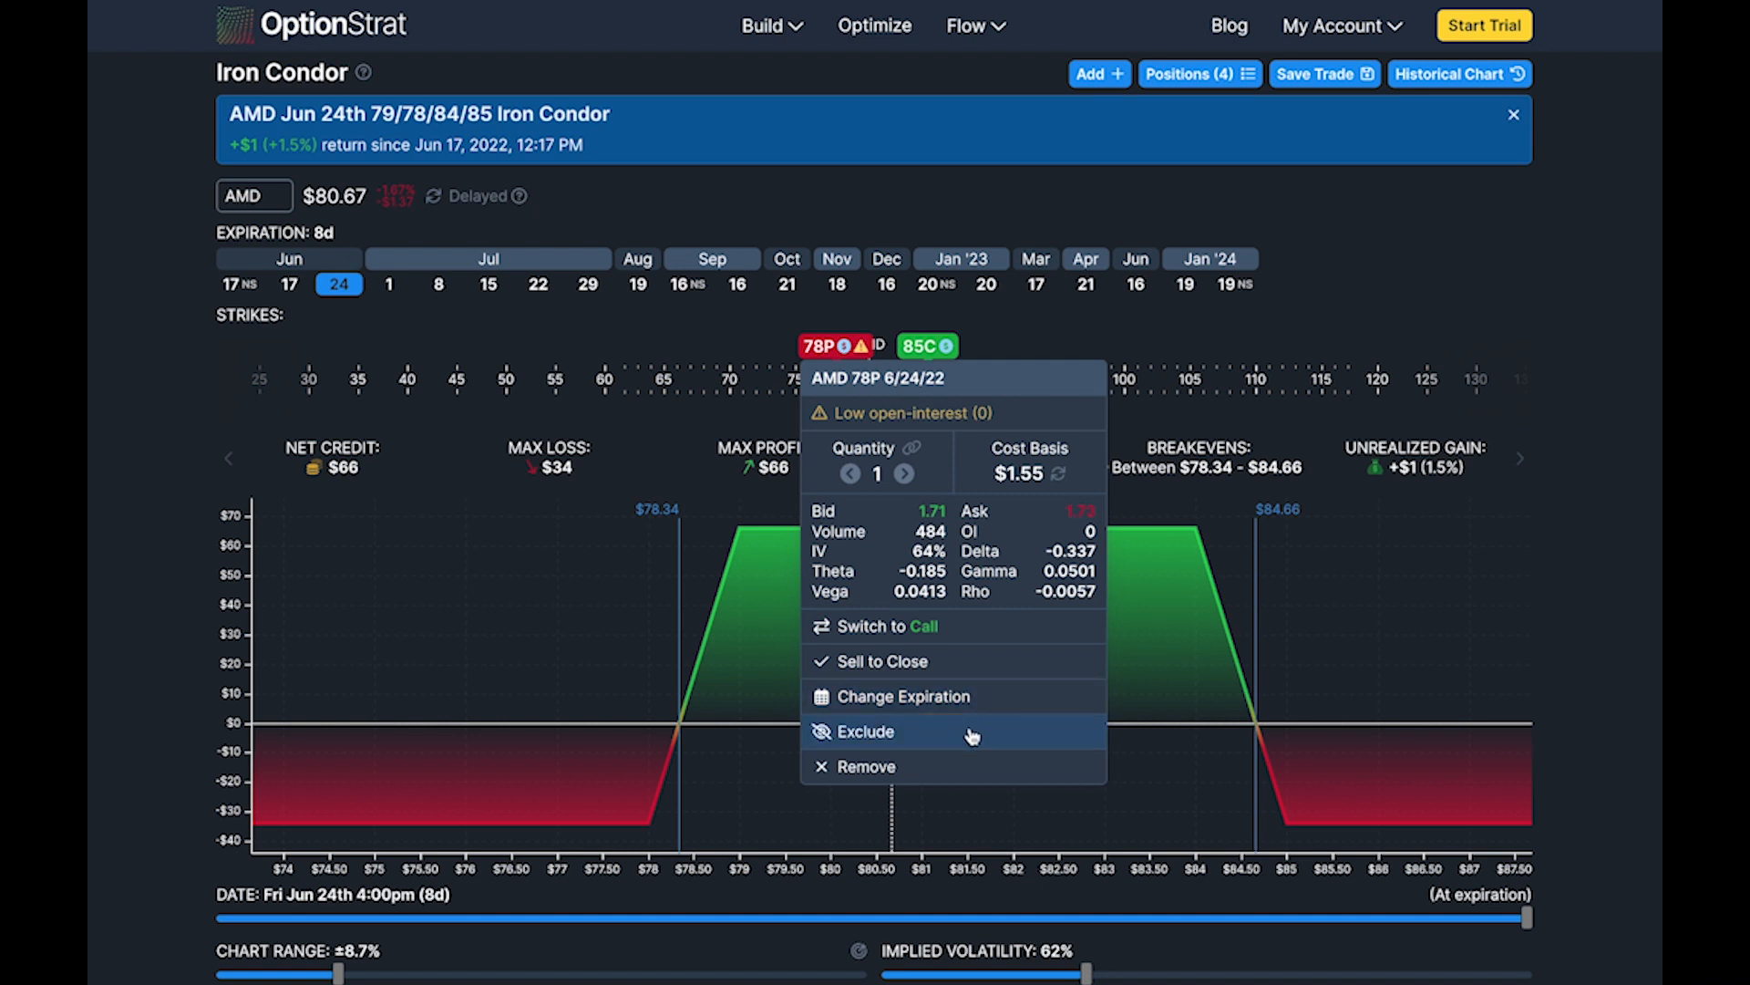
pyautogui.click(1022, 319)
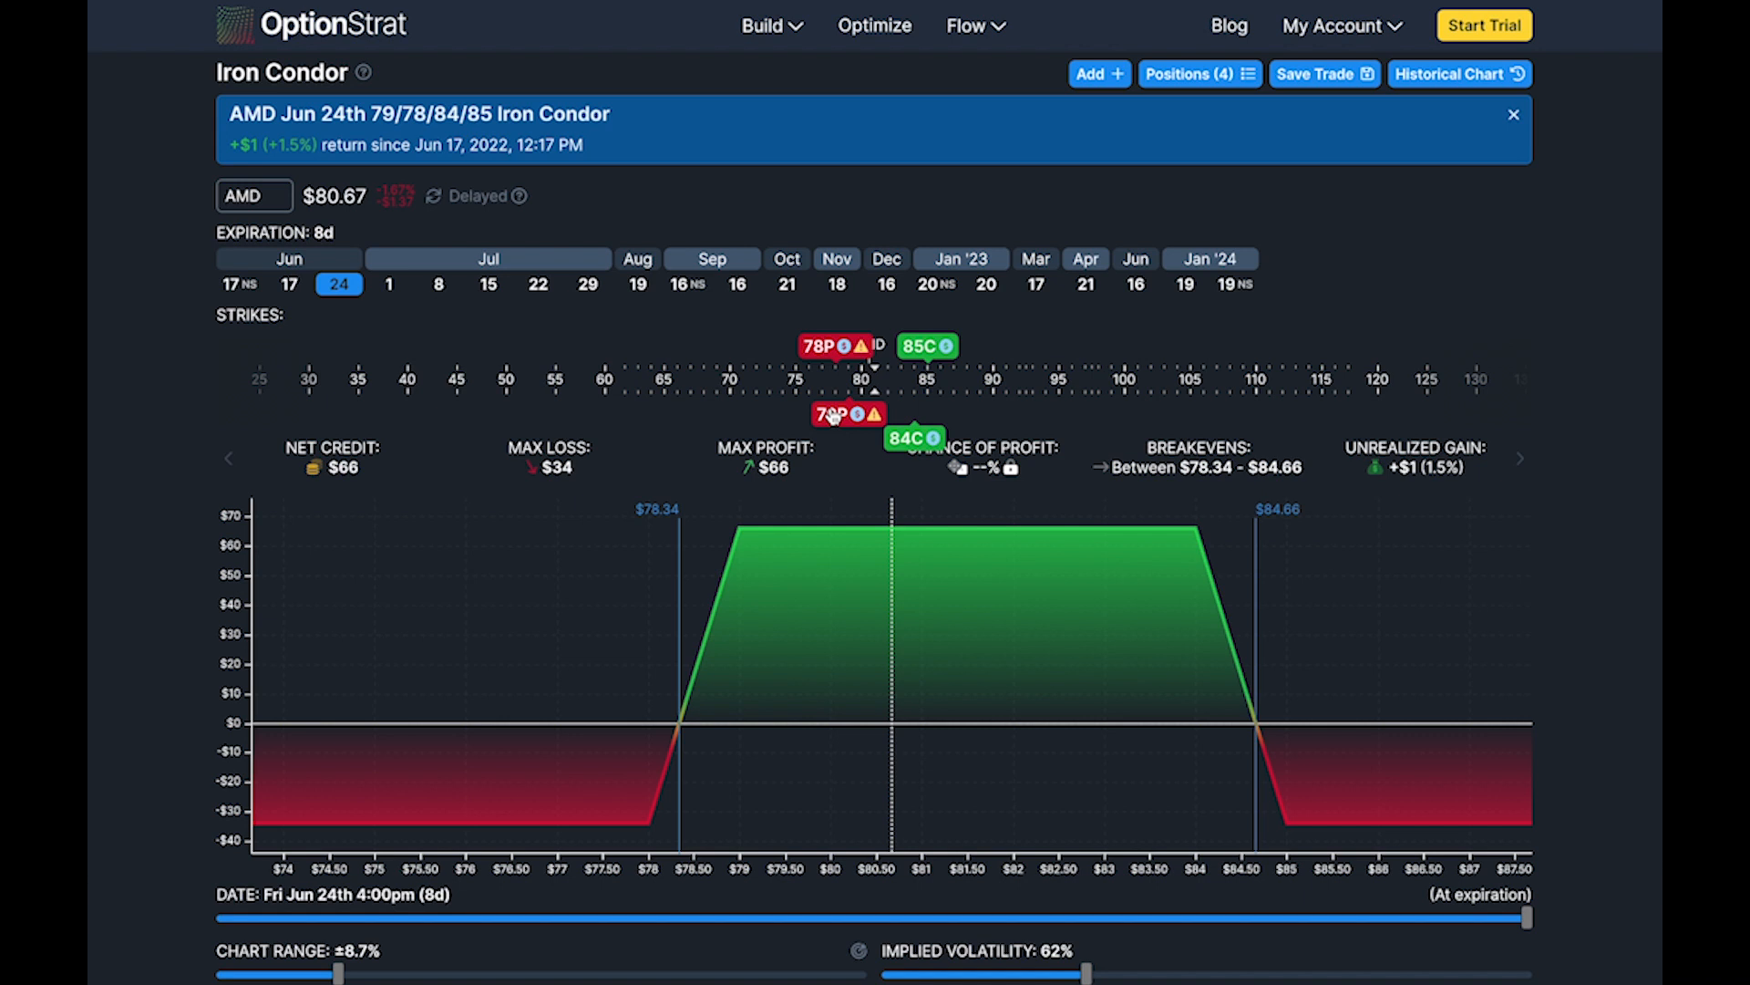
# Step: Exclude the bought 78 put and the sold 79 put from the saved iron condor
pyautogui.click(820, 350)
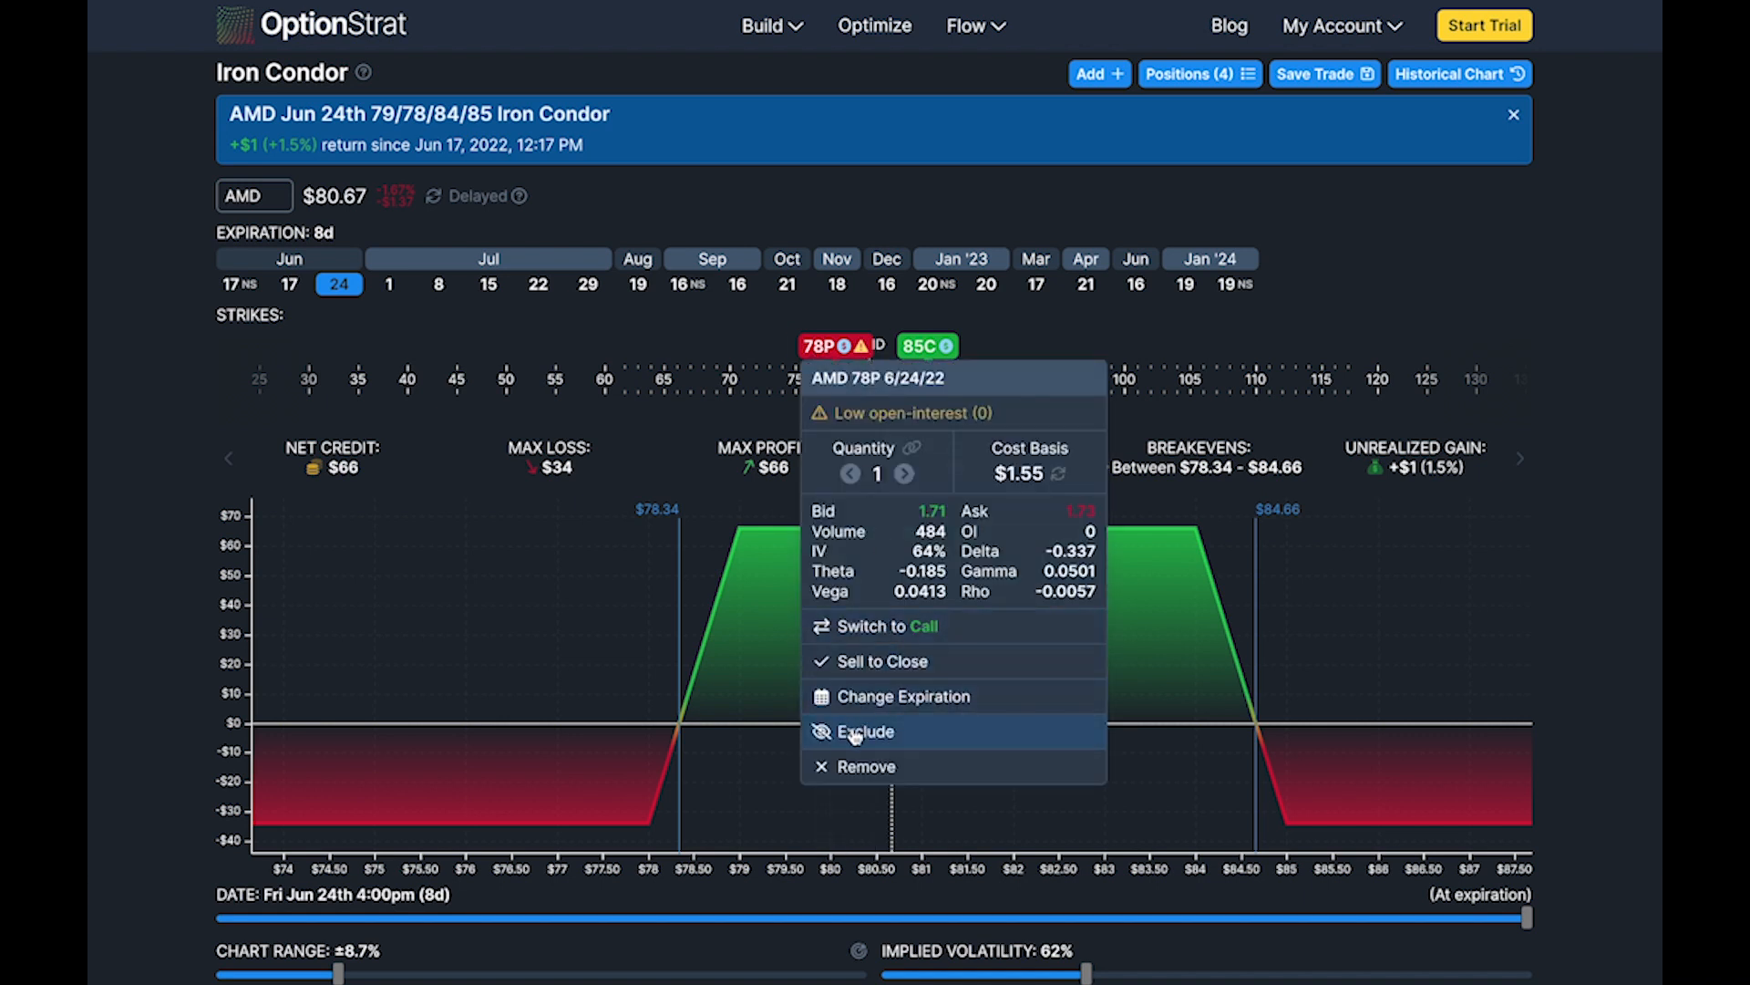
pyautogui.click(837, 727)
pyautogui.moveTo(831, 413)
pyautogui.mouseDown()
pyautogui.moveTo(826, 425)
pyautogui.moveTo(854, 427)
pyautogui.mouseUp()
pyautogui.click(855, 426)
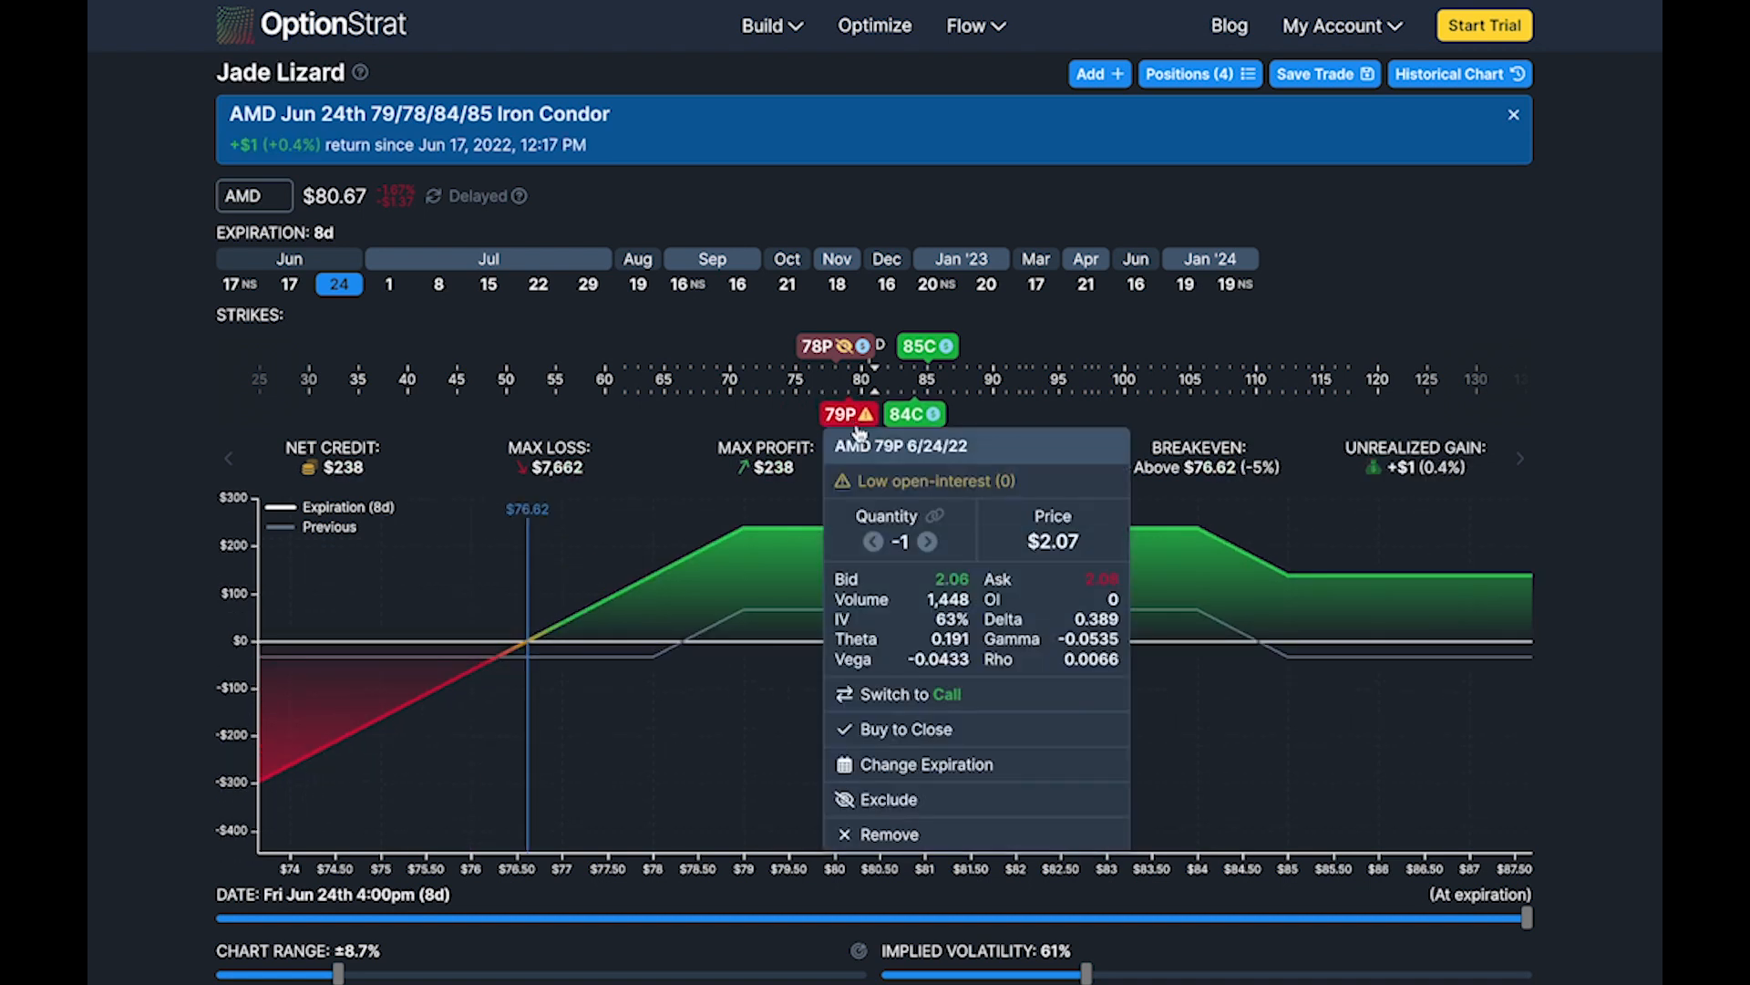
pyautogui.click(893, 809)
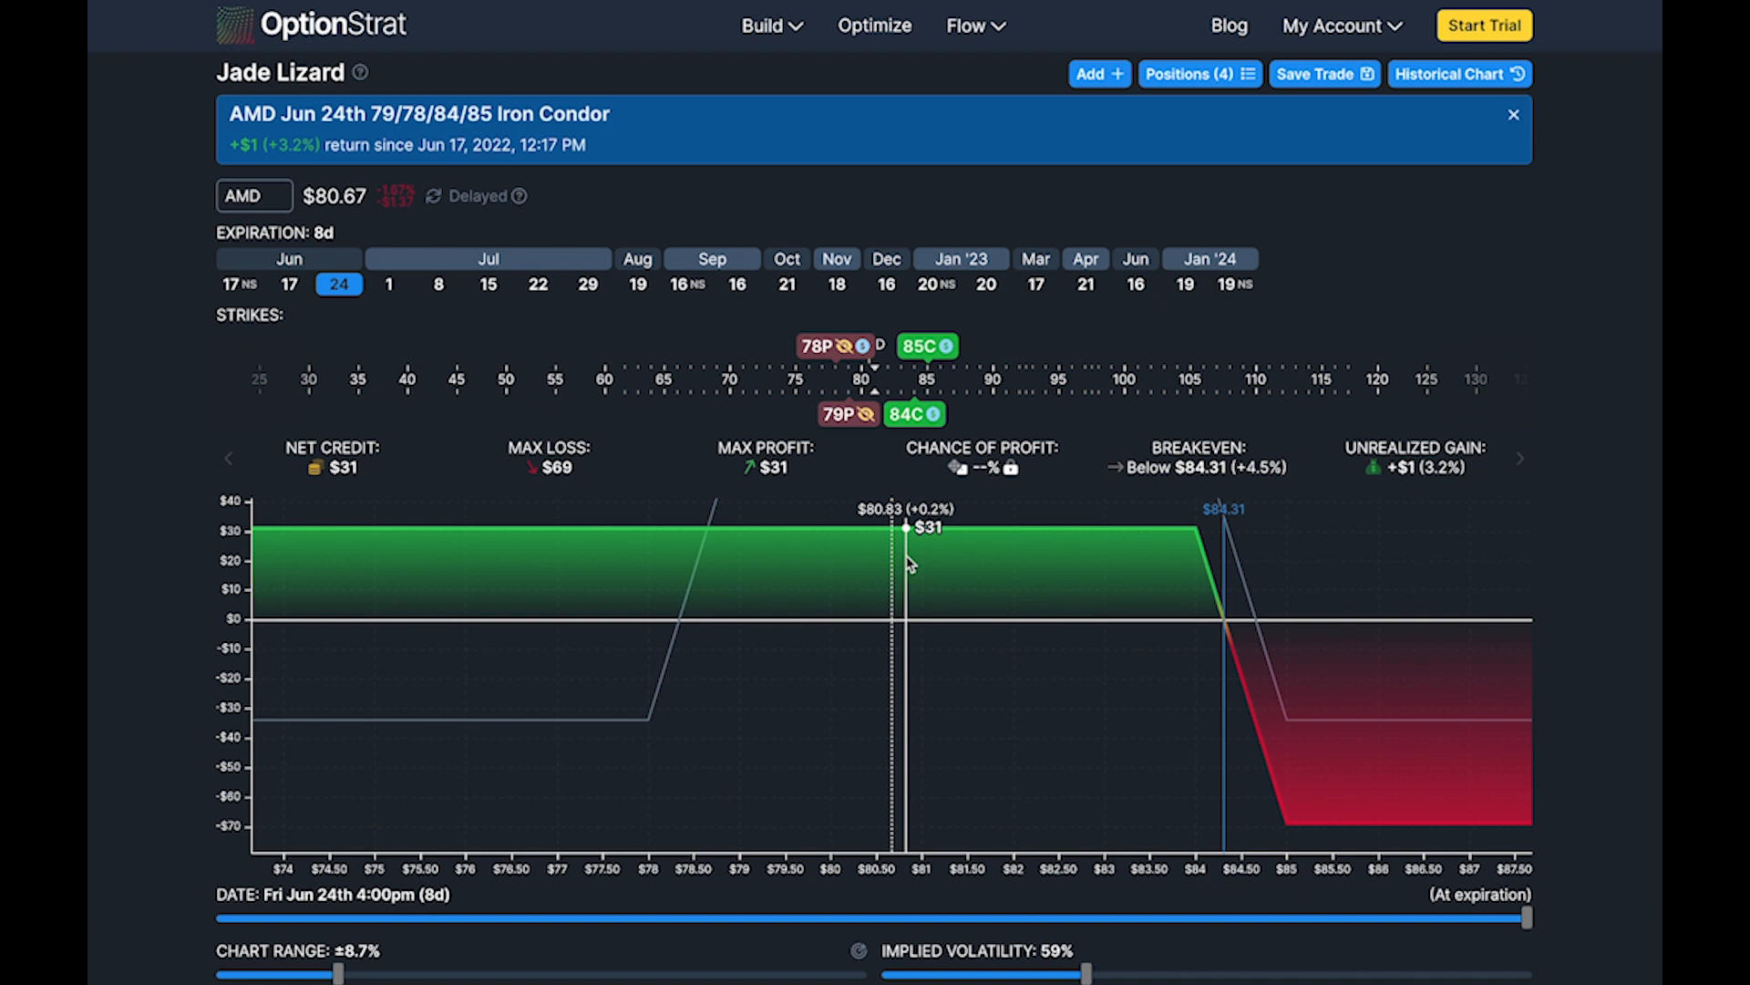
# Step: Include the excluded 79 put and 78 put in the strategy again
pyautogui.click(839, 415)
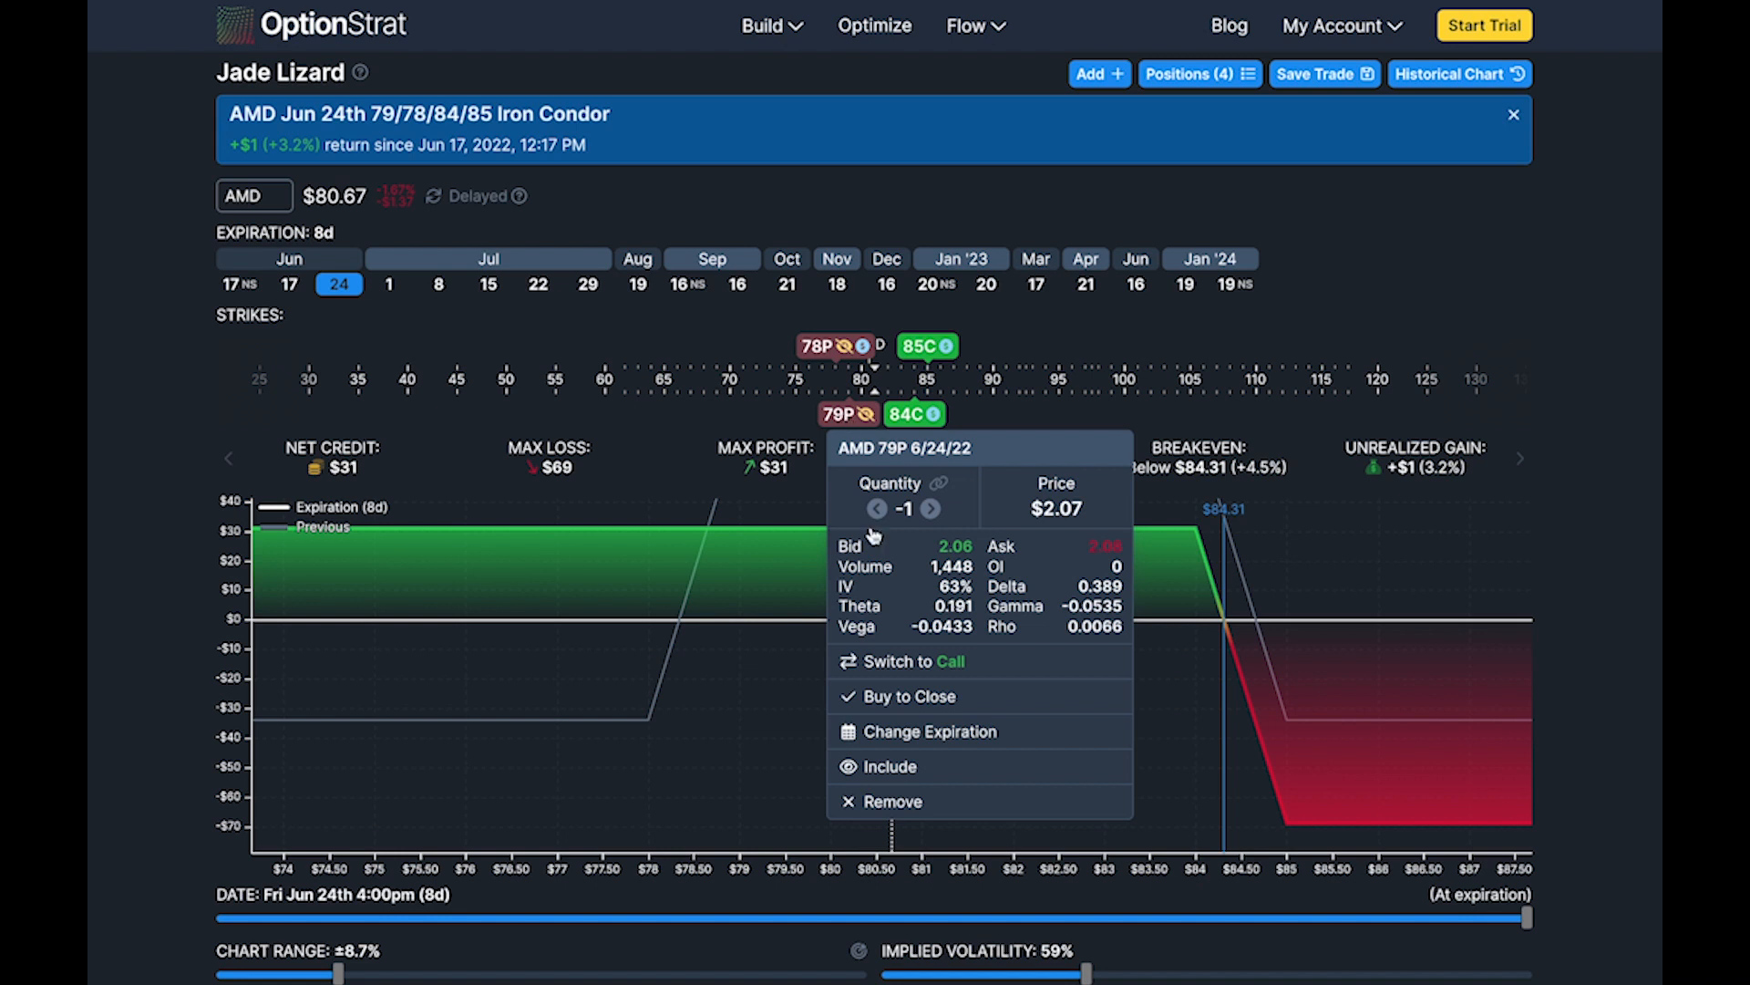
pyautogui.click(875, 768)
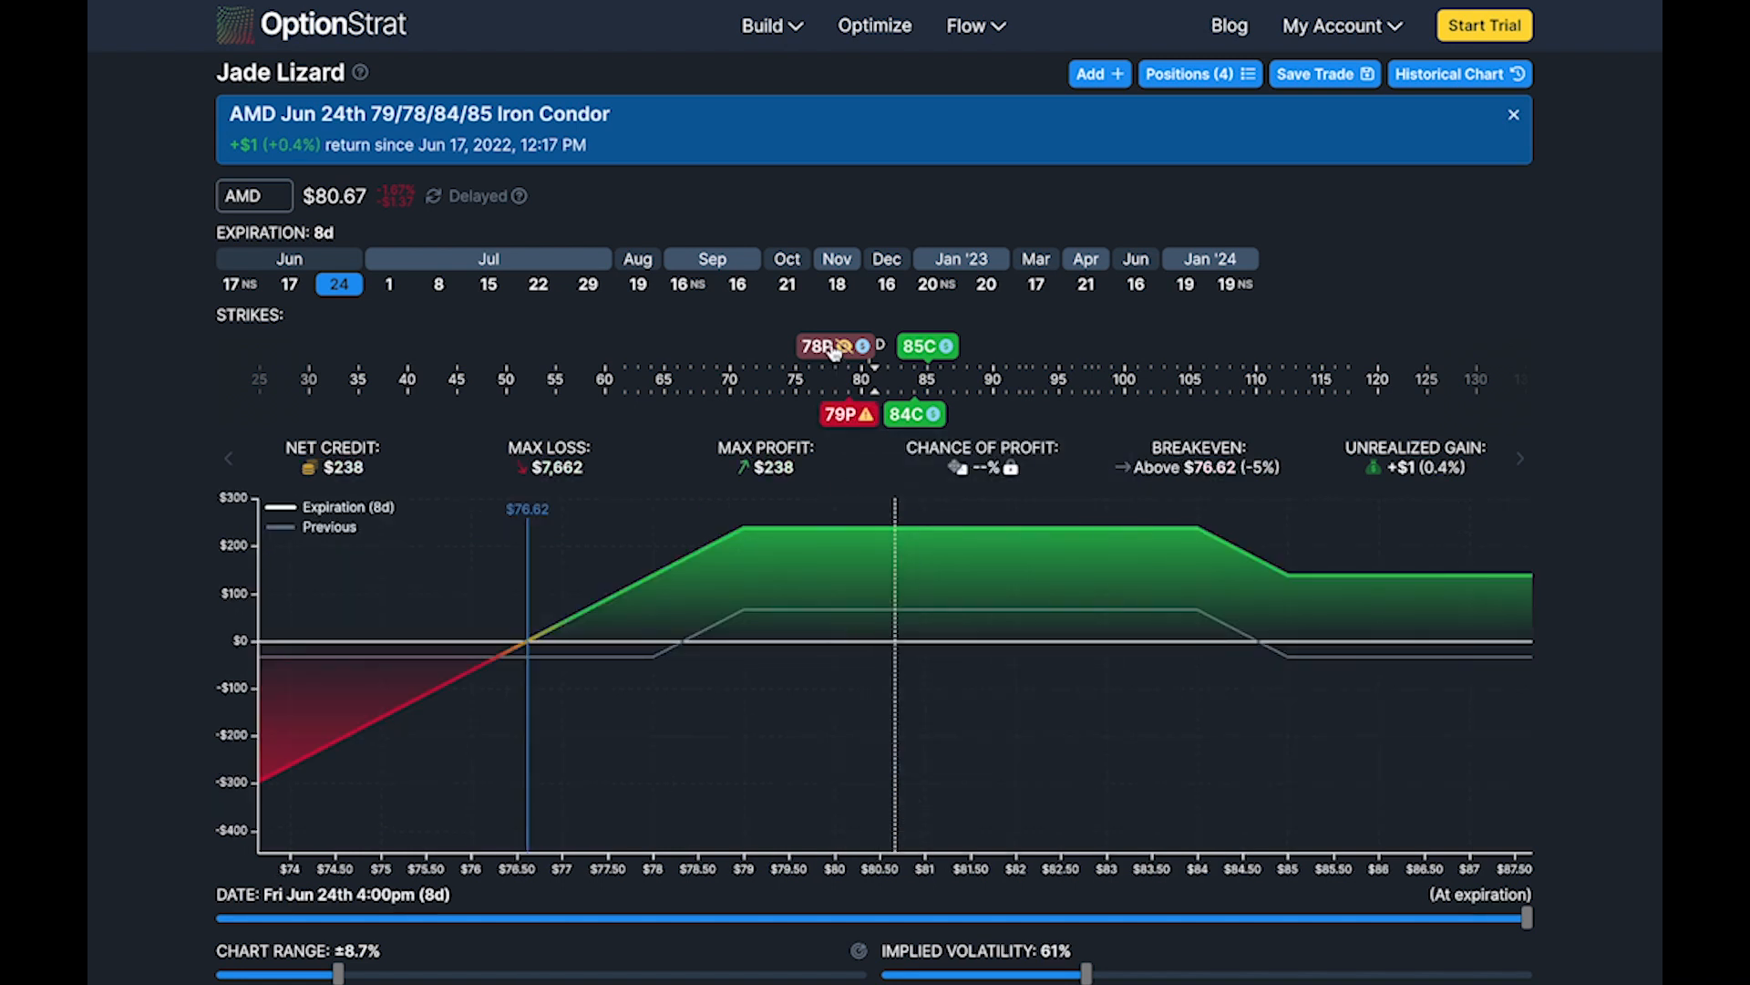
pyautogui.click(834, 349)
pyautogui.click(854, 698)
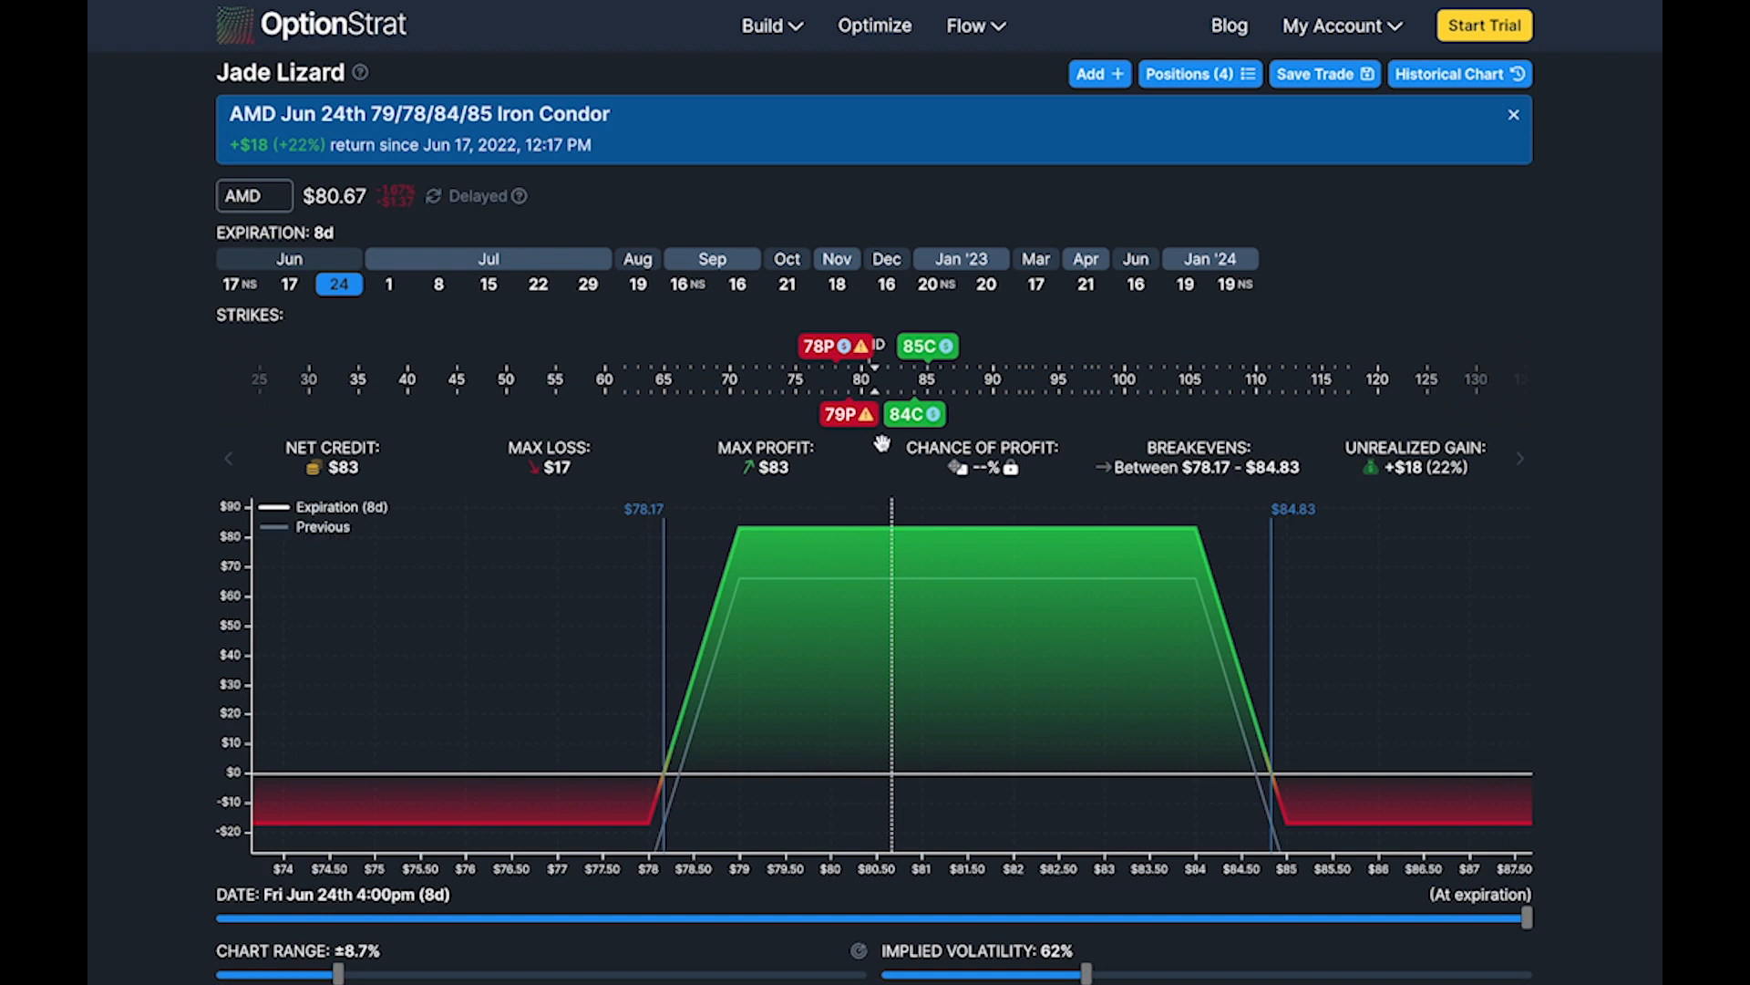
# Step: Raise the quantity of the linked legs to 2 from the 85 call's details and return it to 1
pyautogui.click(923, 349)
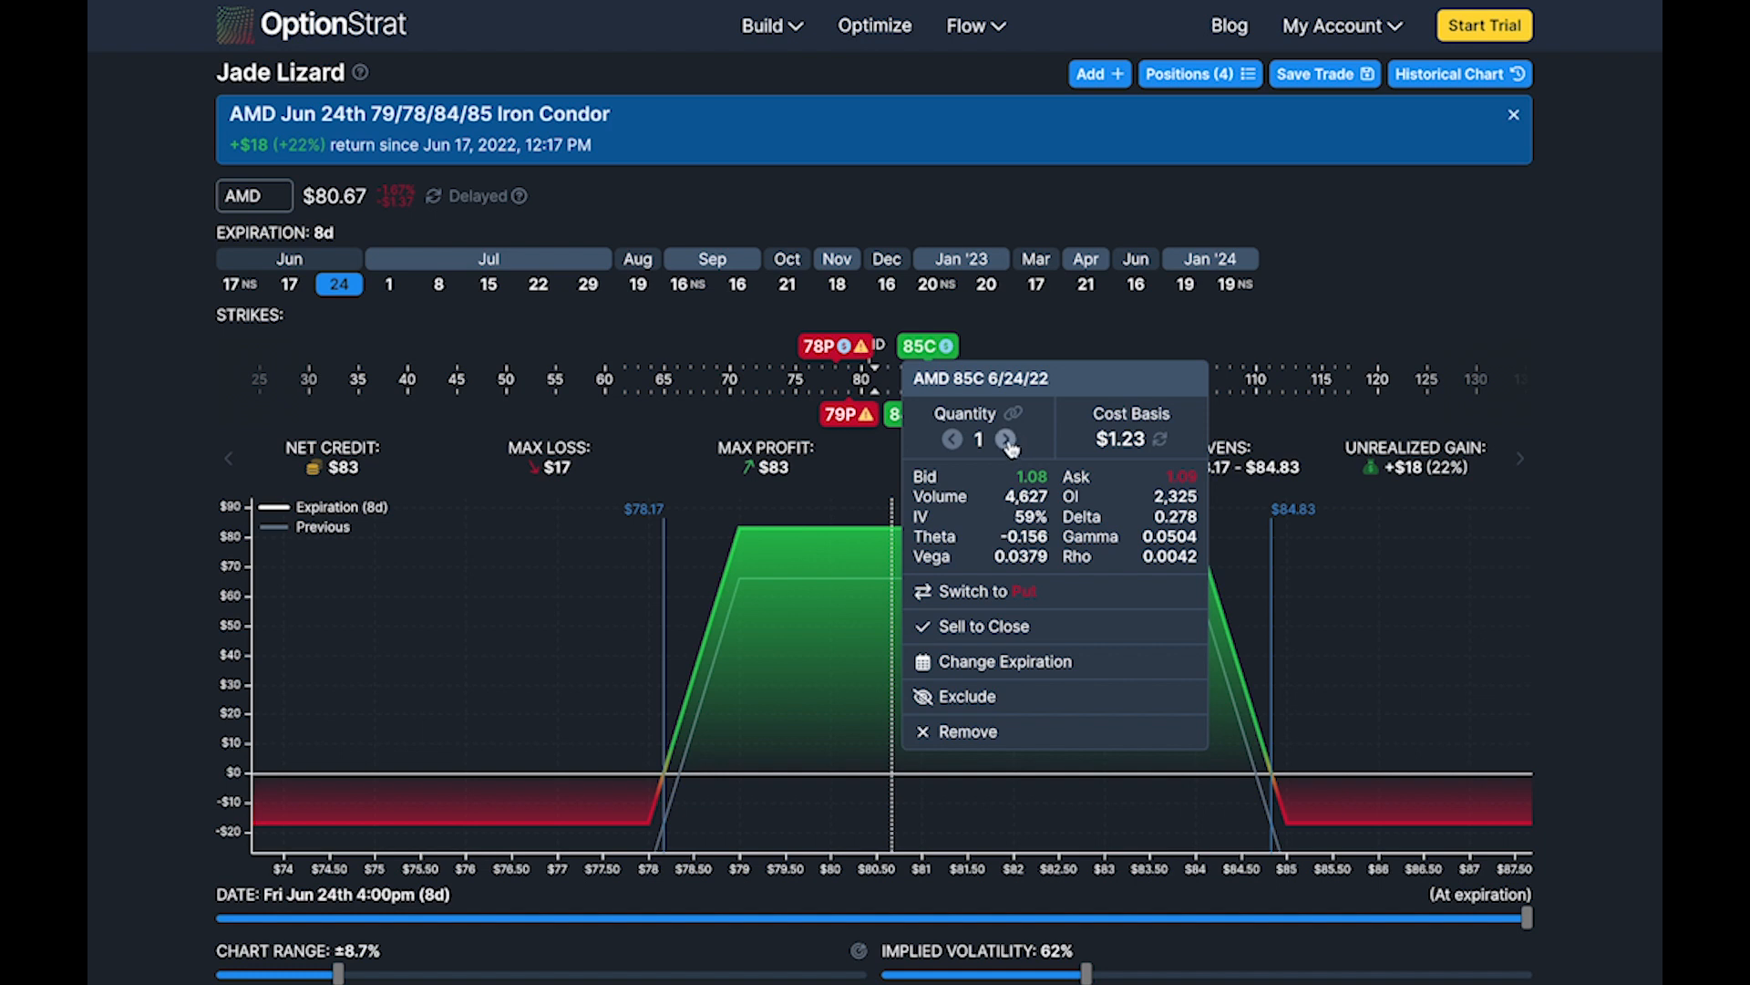
pyautogui.click(1006, 440)
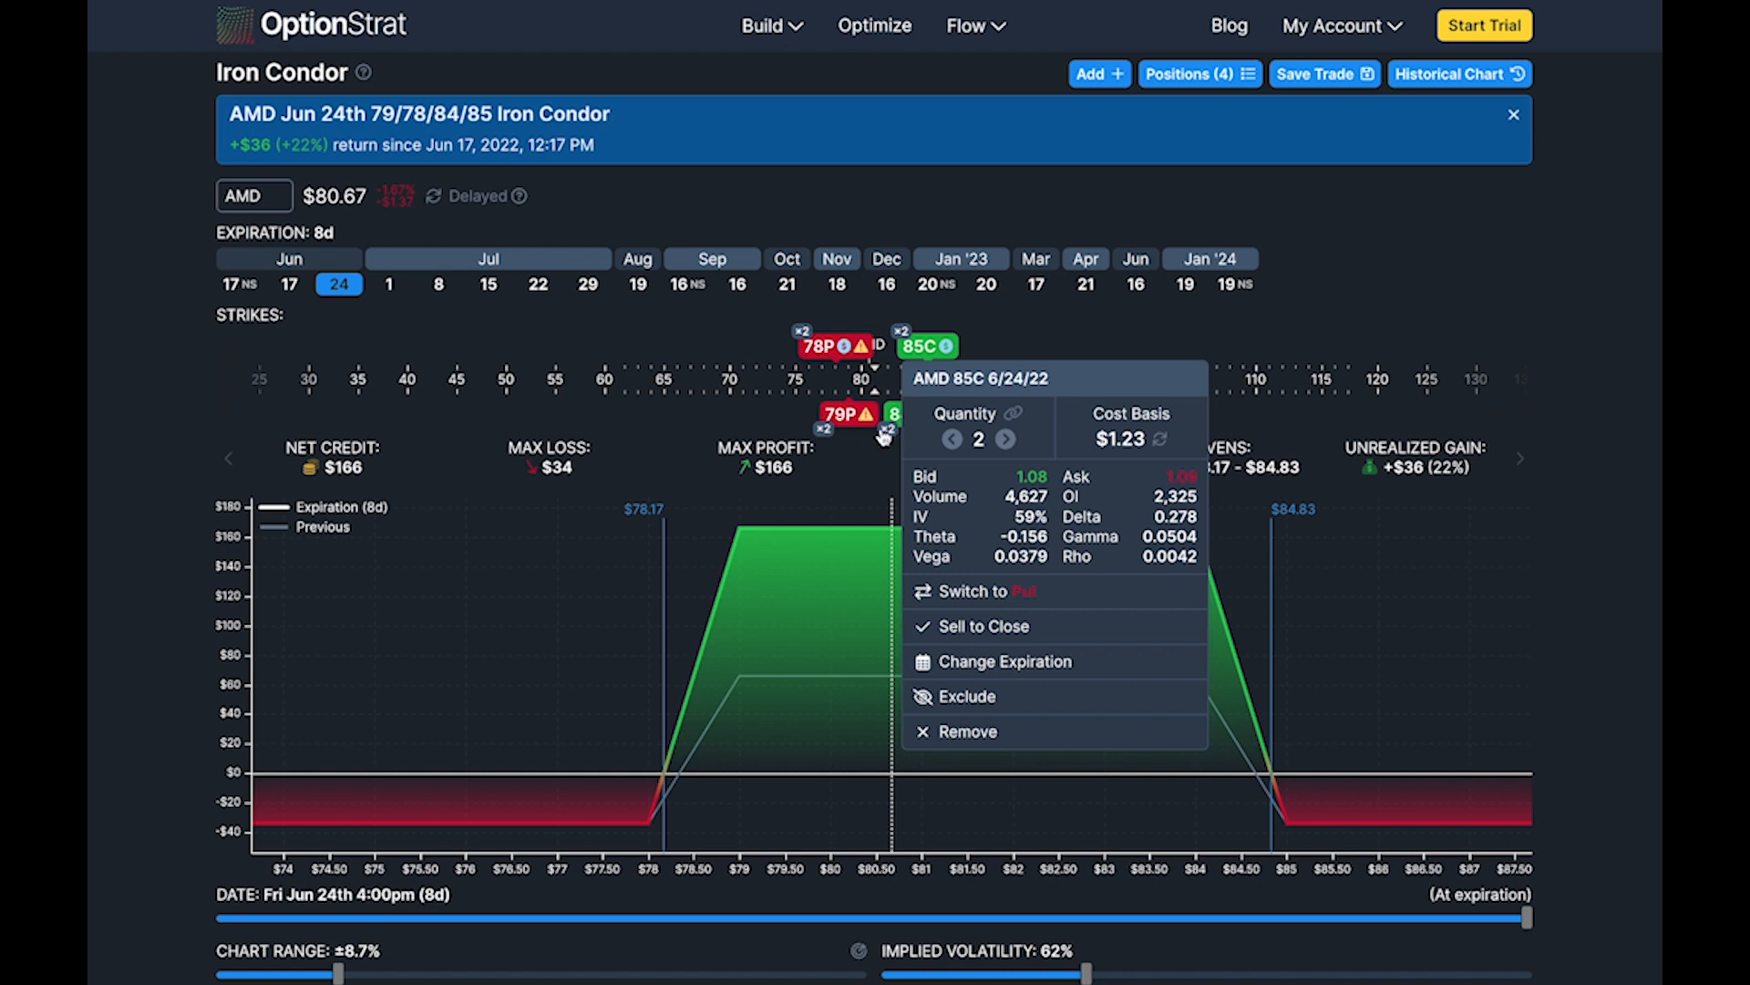
pyautogui.click(953, 441)
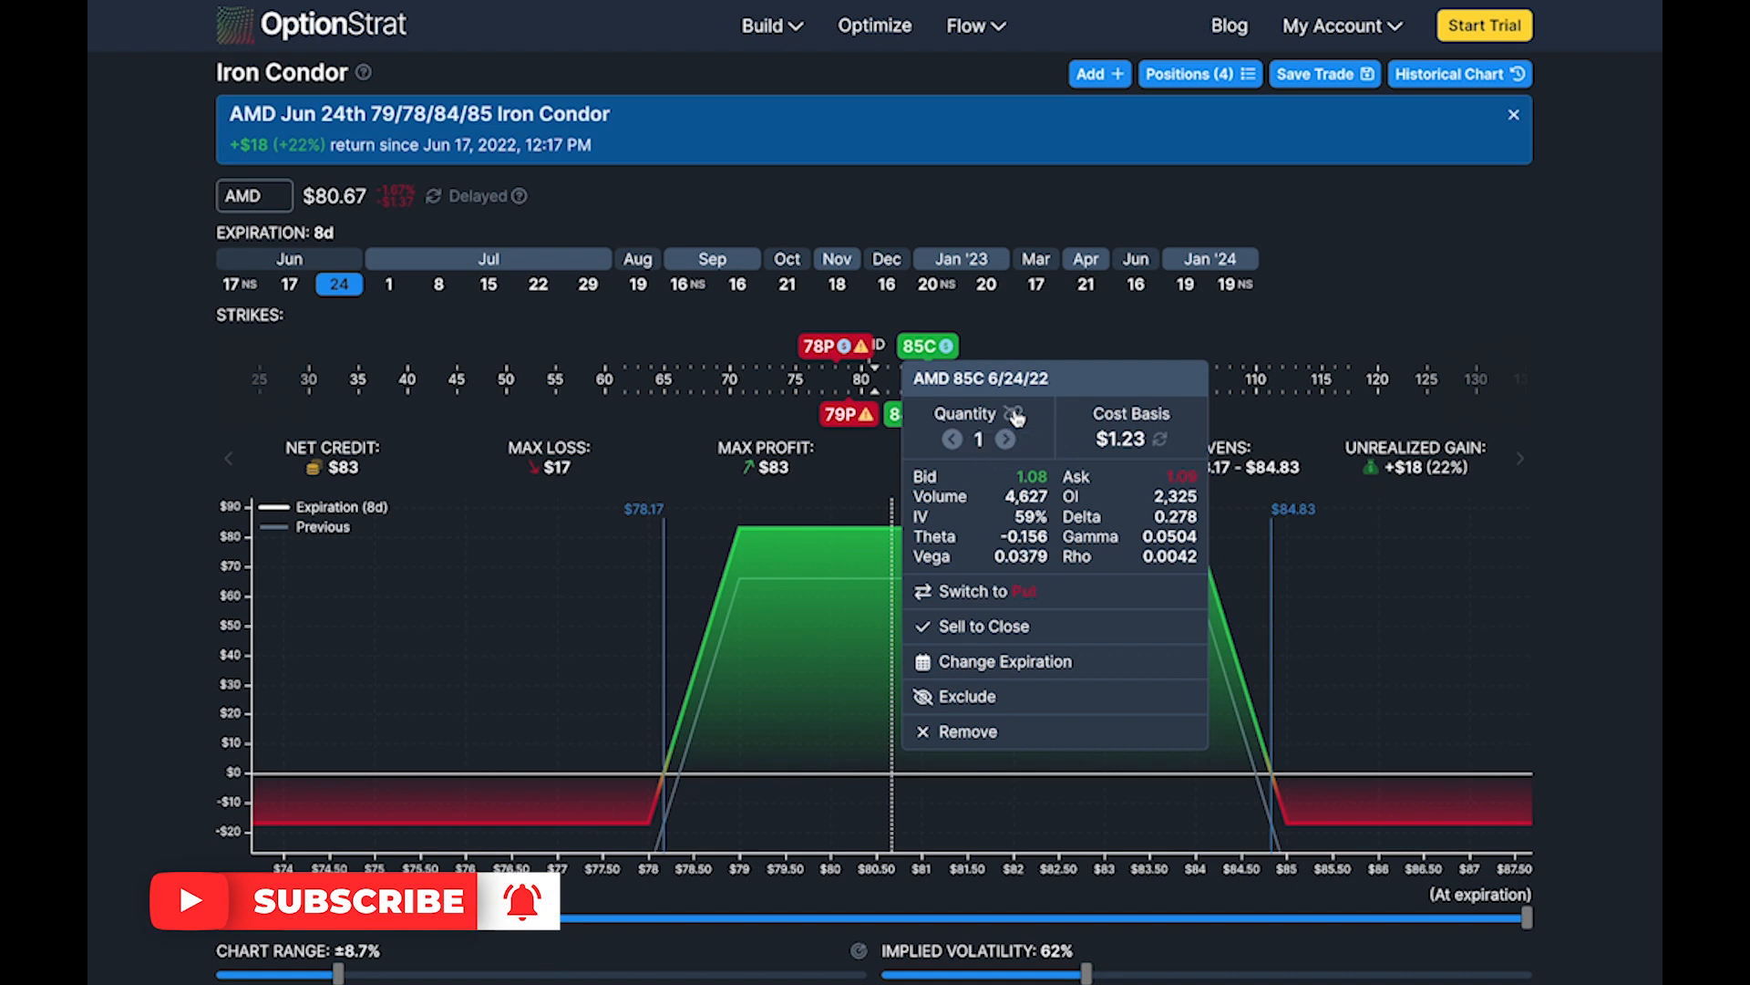
# Step: With the legs unlinked, raise only the 85 call's quantity to 2, return it to 1 and close its details
pyautogui.click(1007, 440)
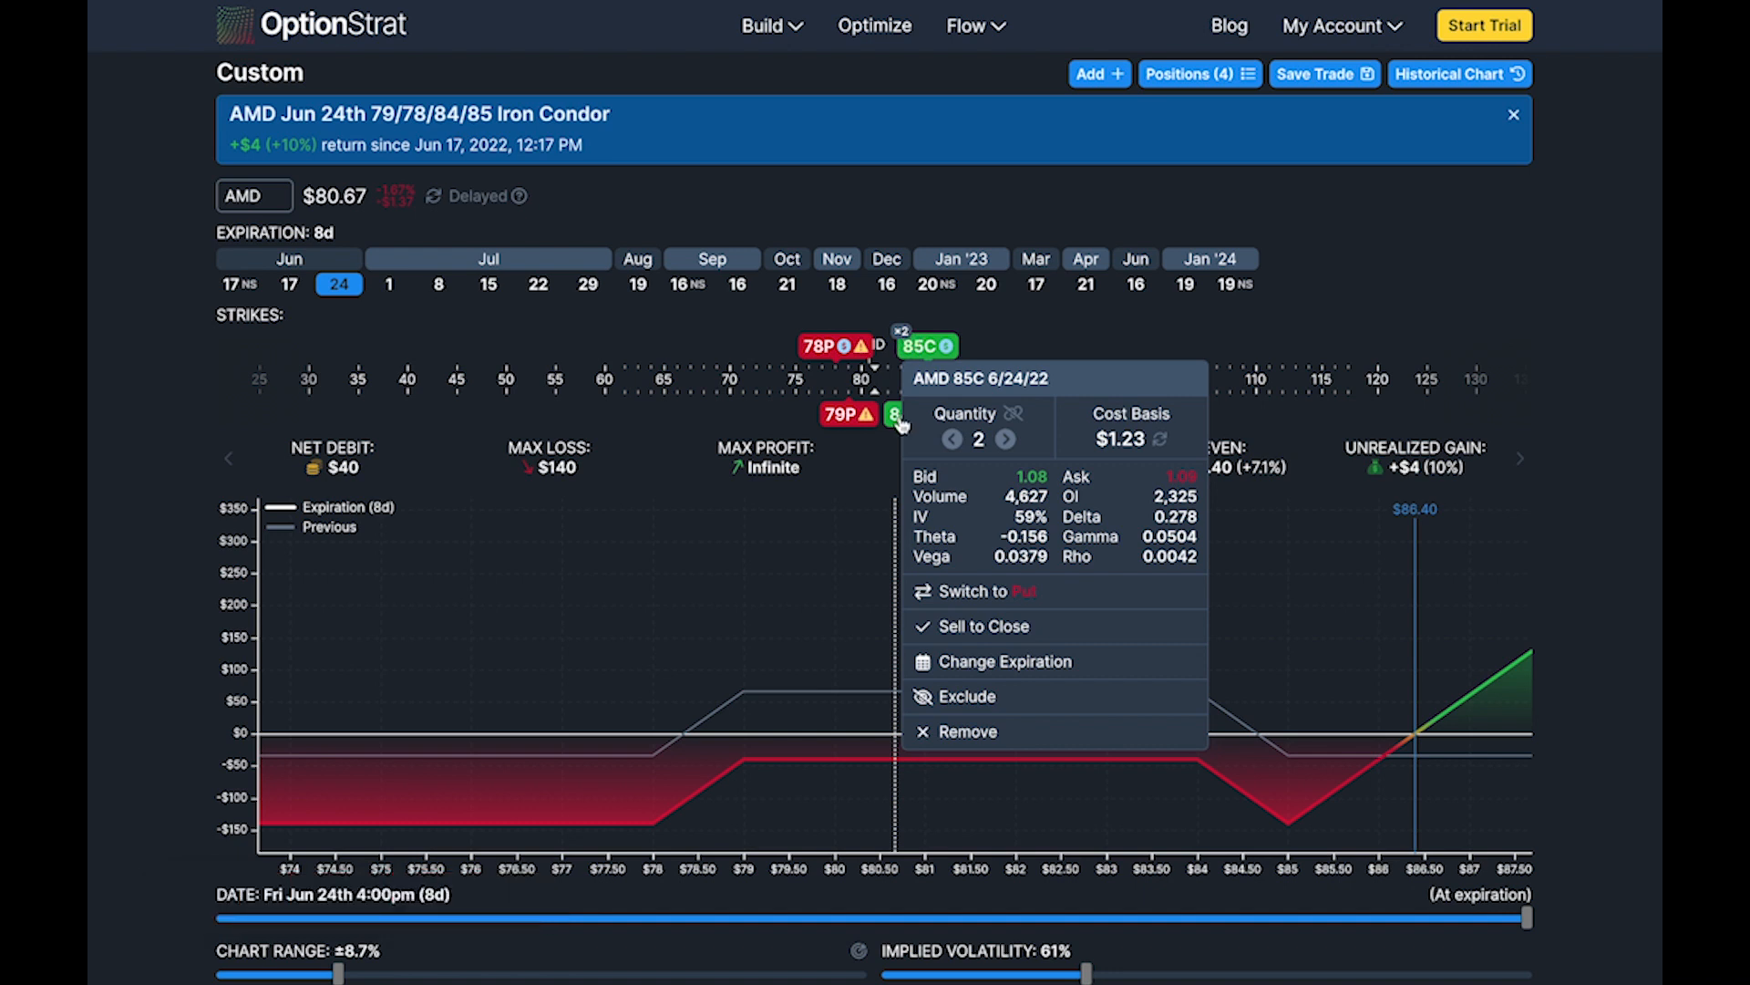
pyautogui.click(954, 440)
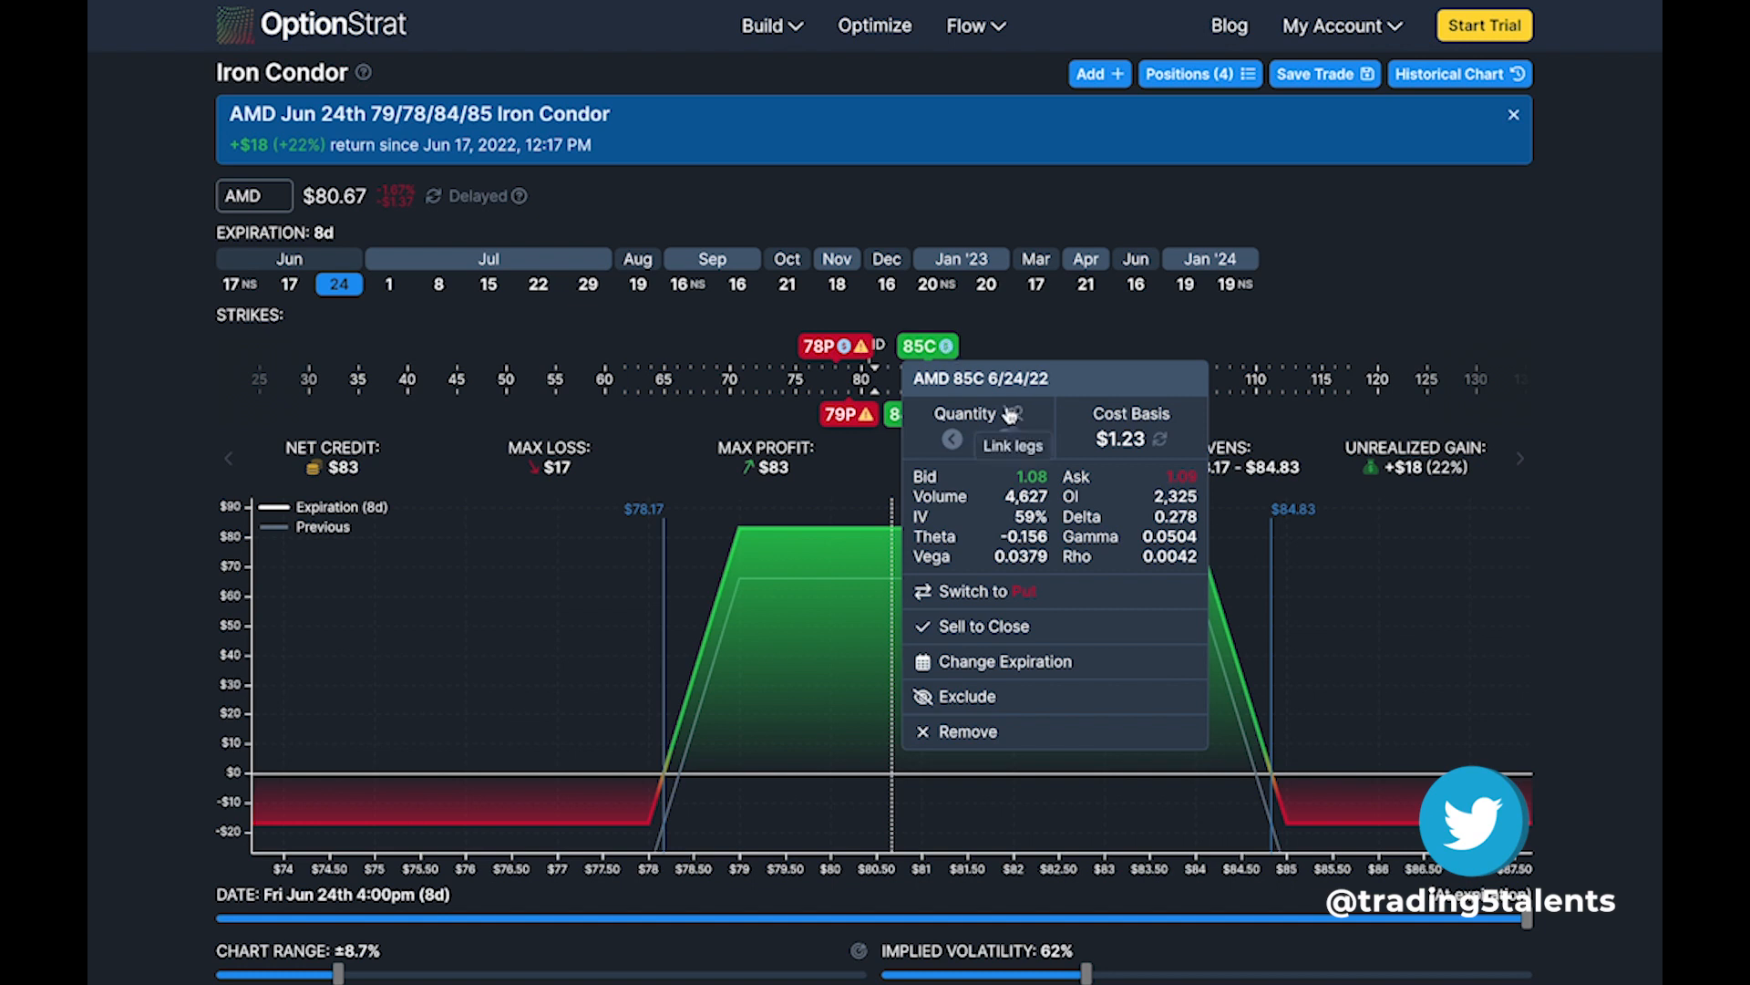
pyautogui.click(1030, 335)
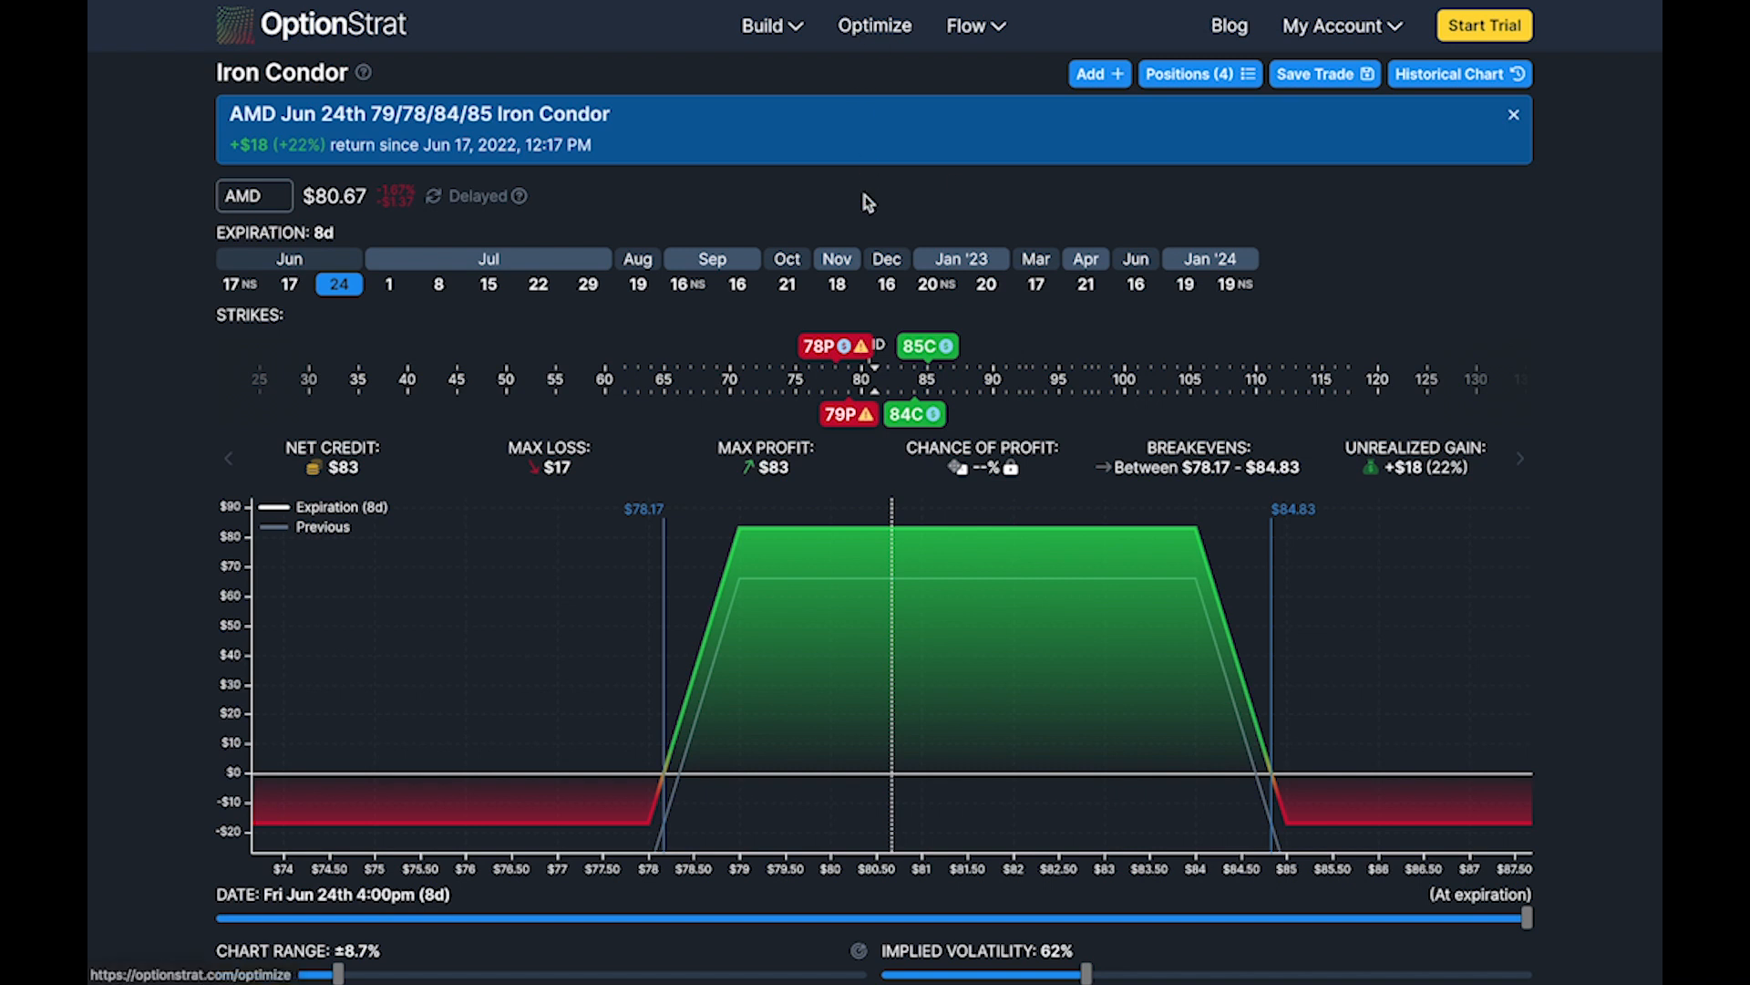
# Step: Open the strategy optimizer for the symbol TWTR and browse the suggested bullish strategies
pyautogui.click(862, 34)
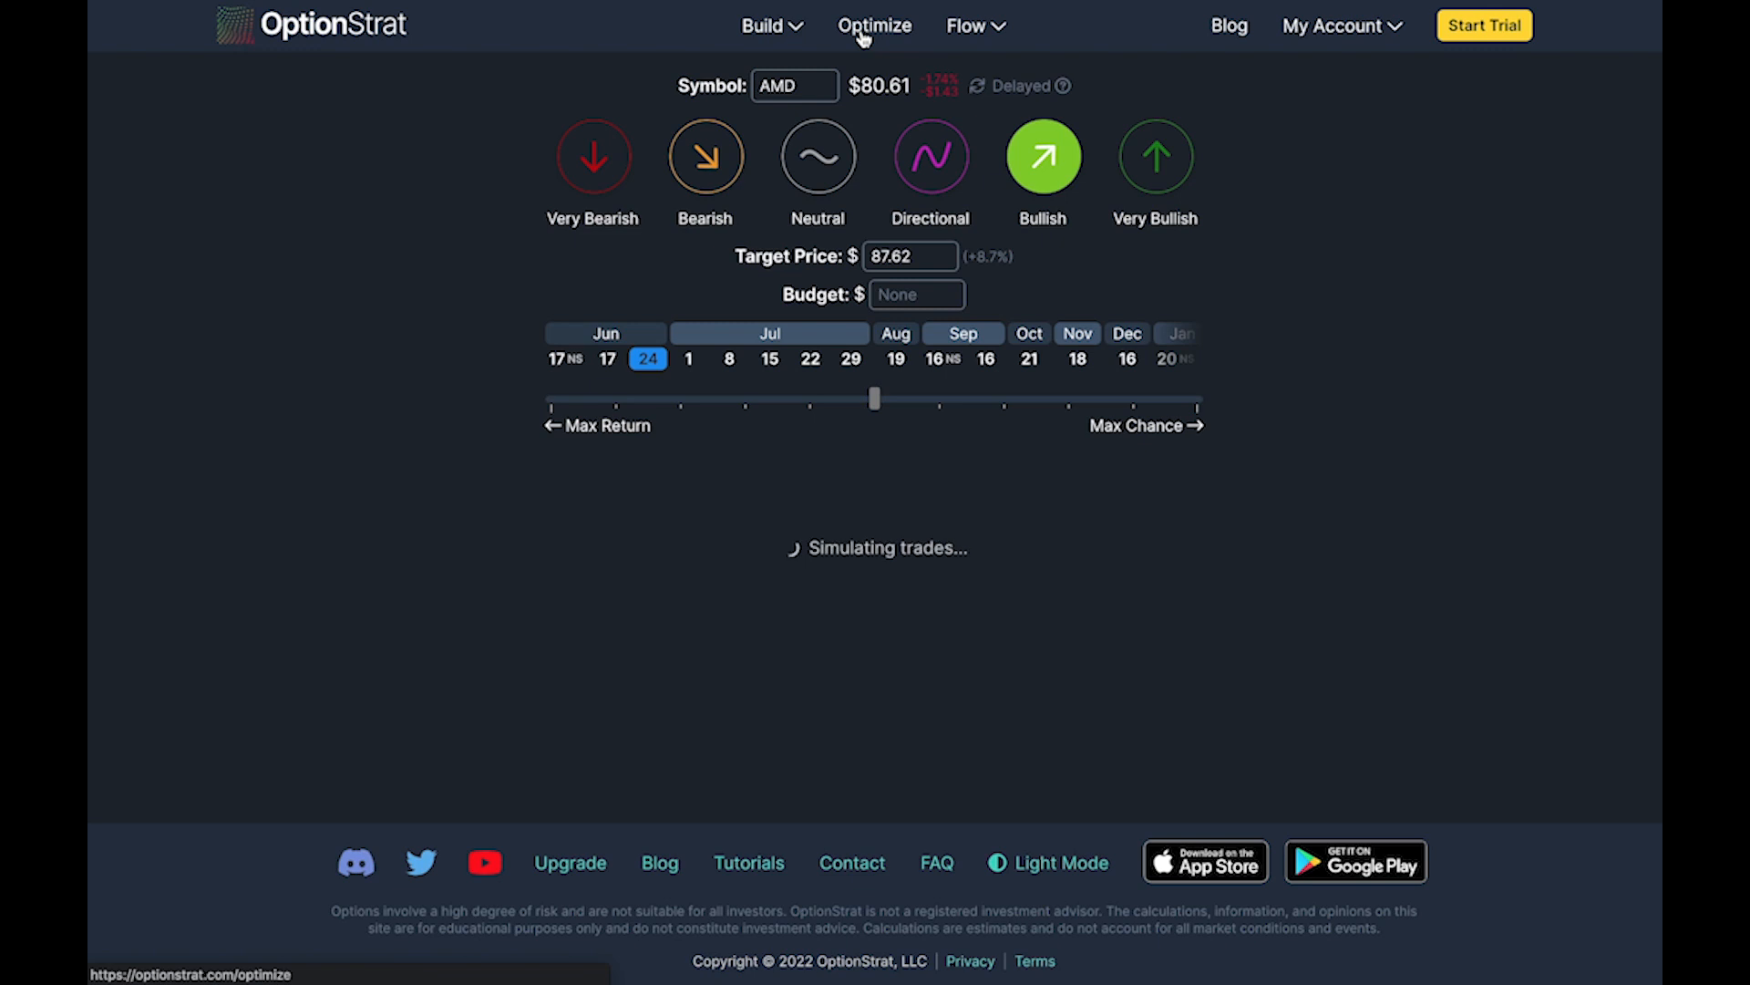
pyautogui.click(779, 86)
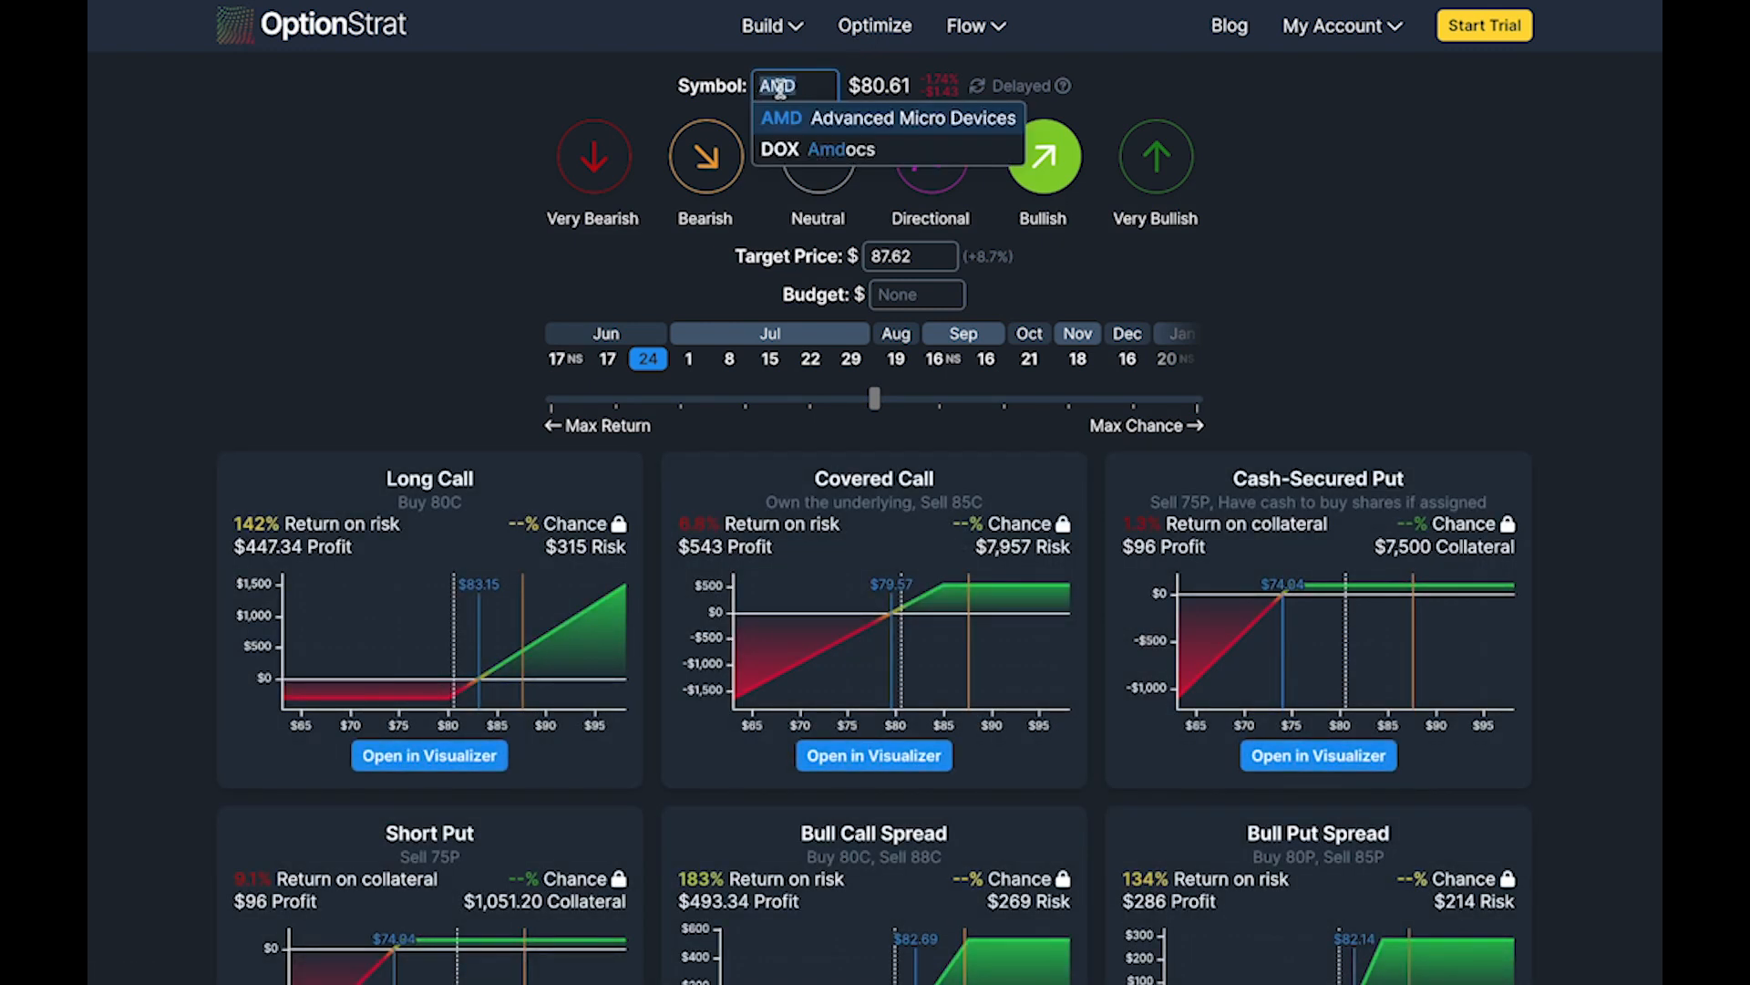
pyautogui.write('TWTR')
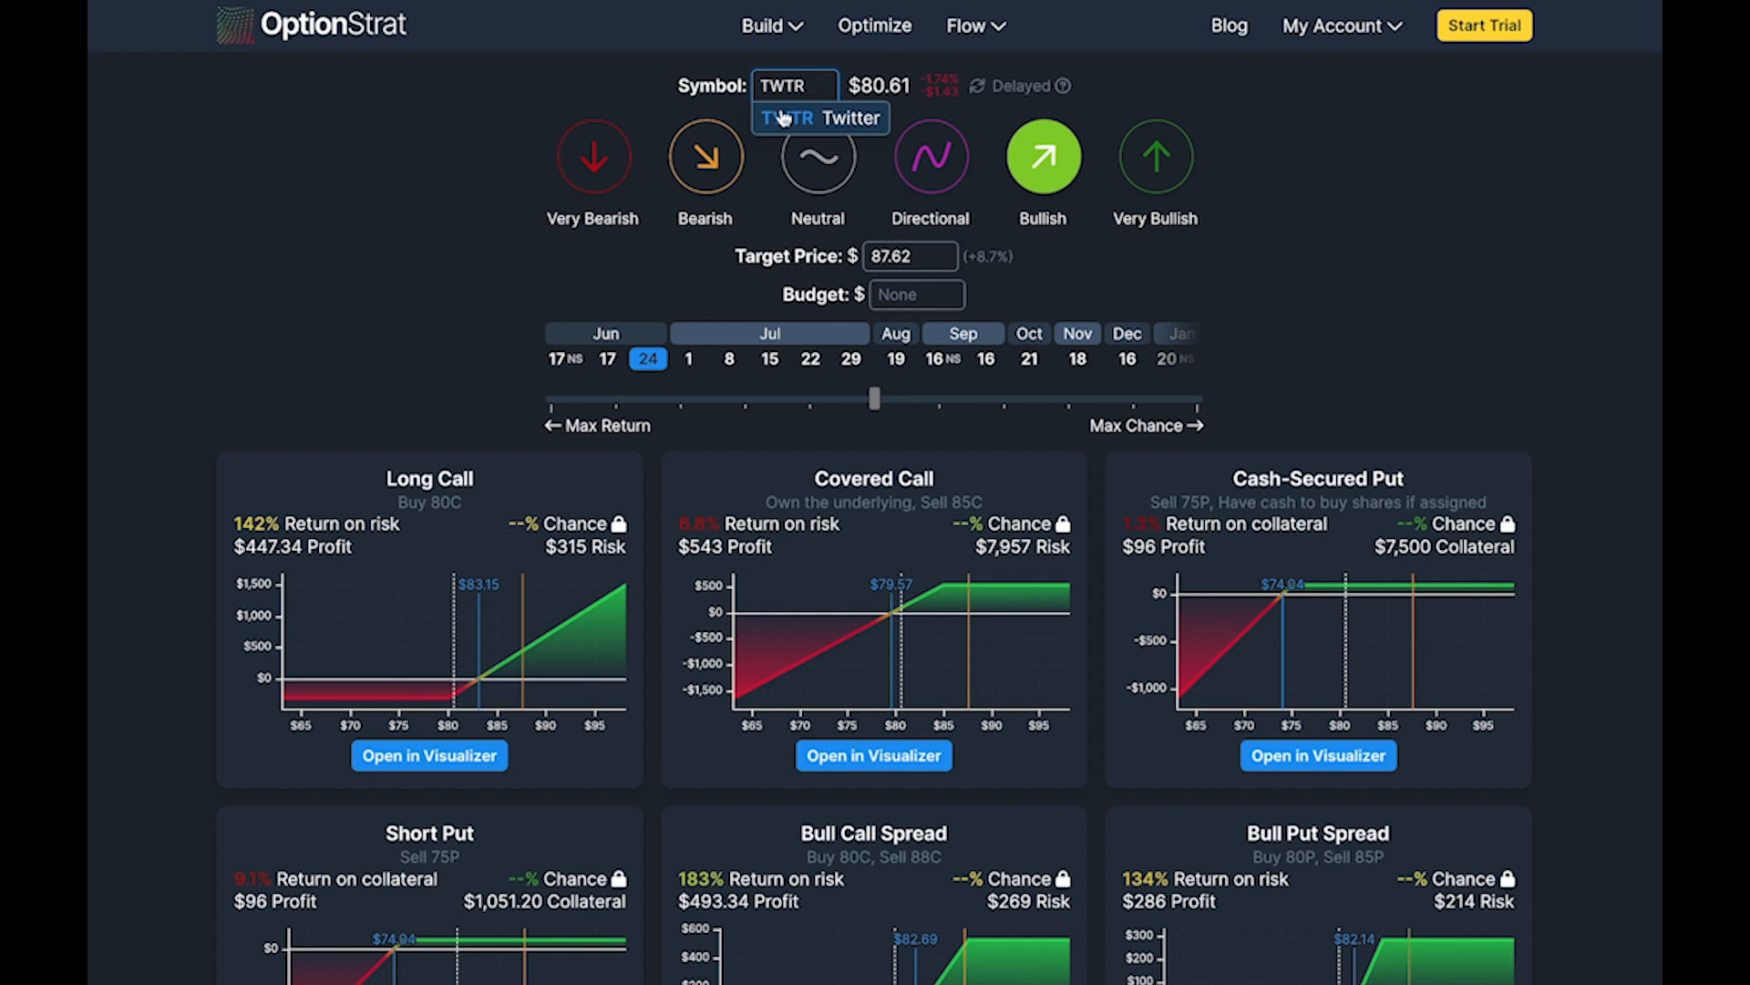
pyautogui.click(783, 117)
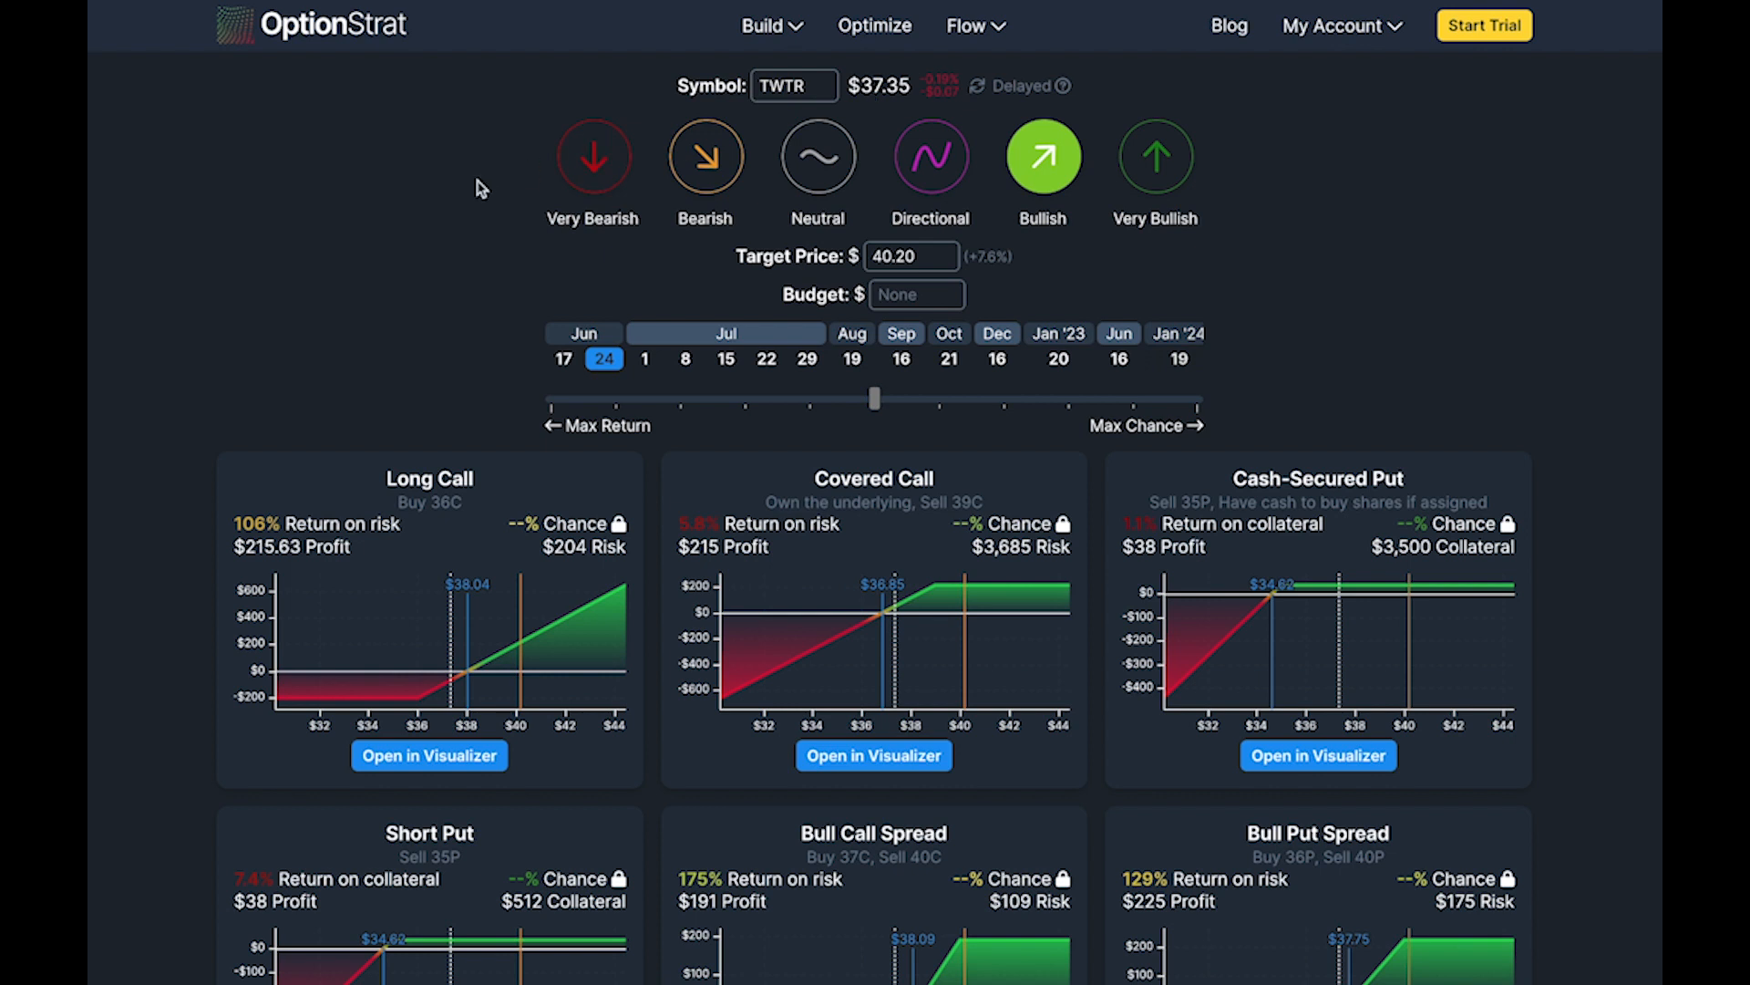
pyautogui.scroll(-2, 481, 187)
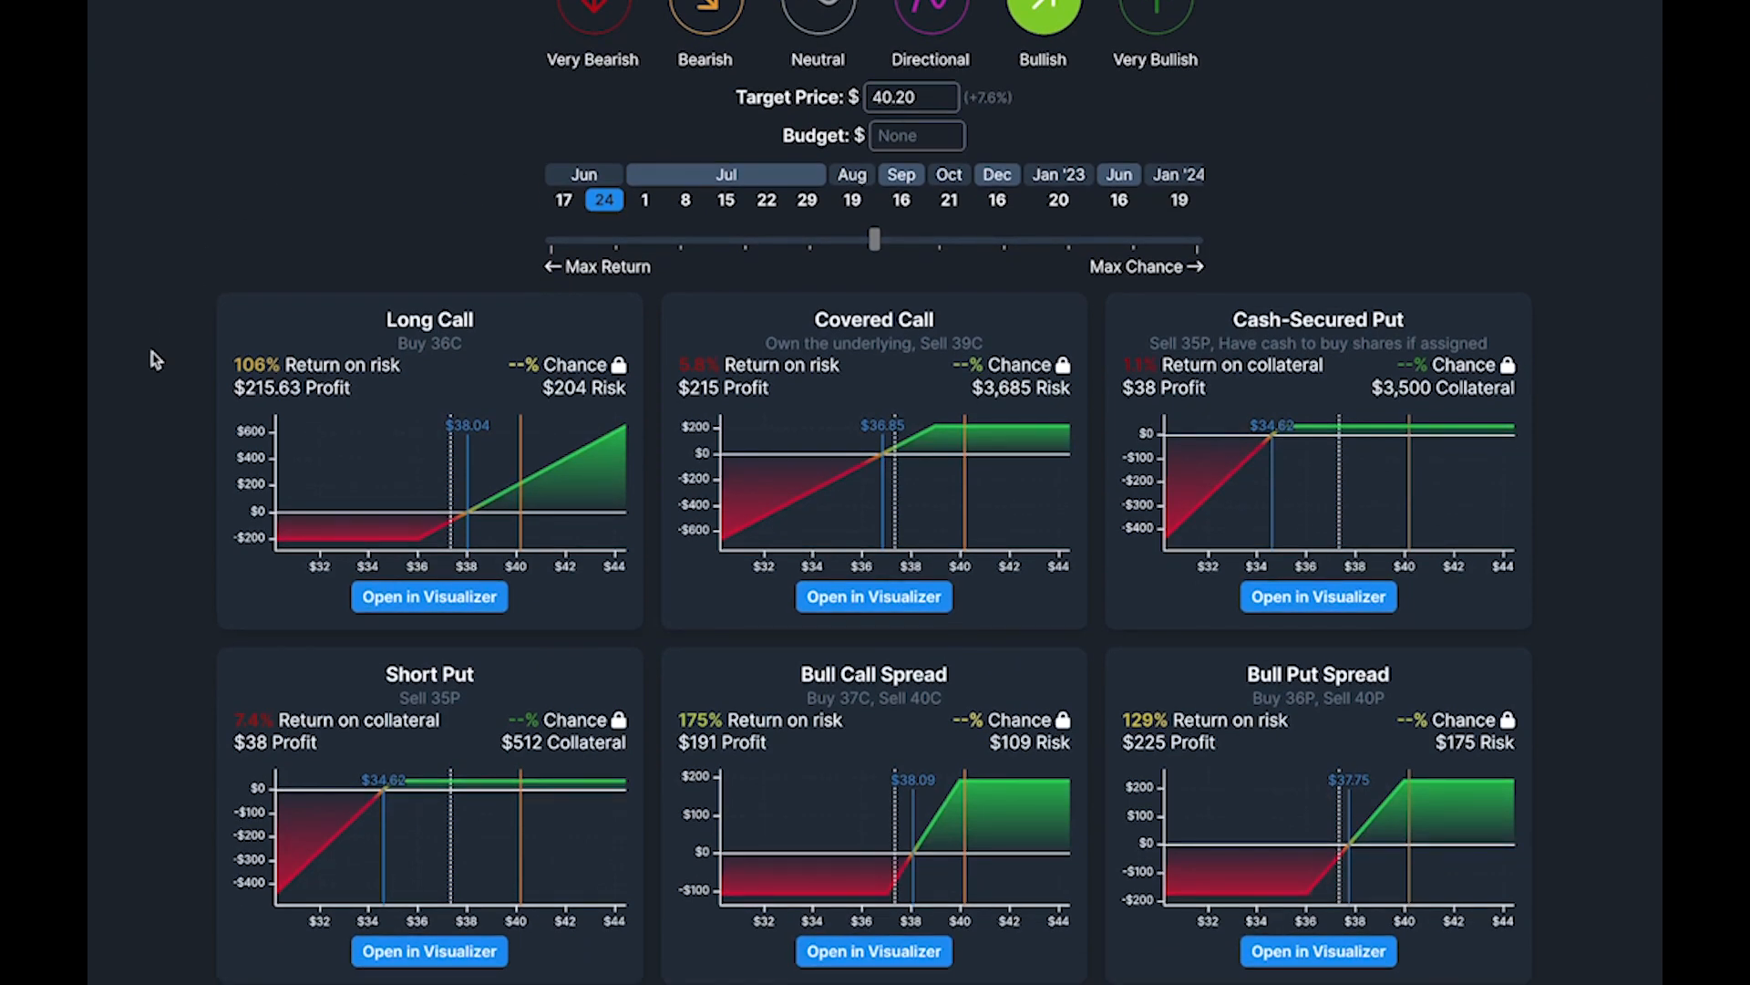
pyautogui.scroll(-1, 155, 360)
pyautogui.scroll(3, 155, 360)
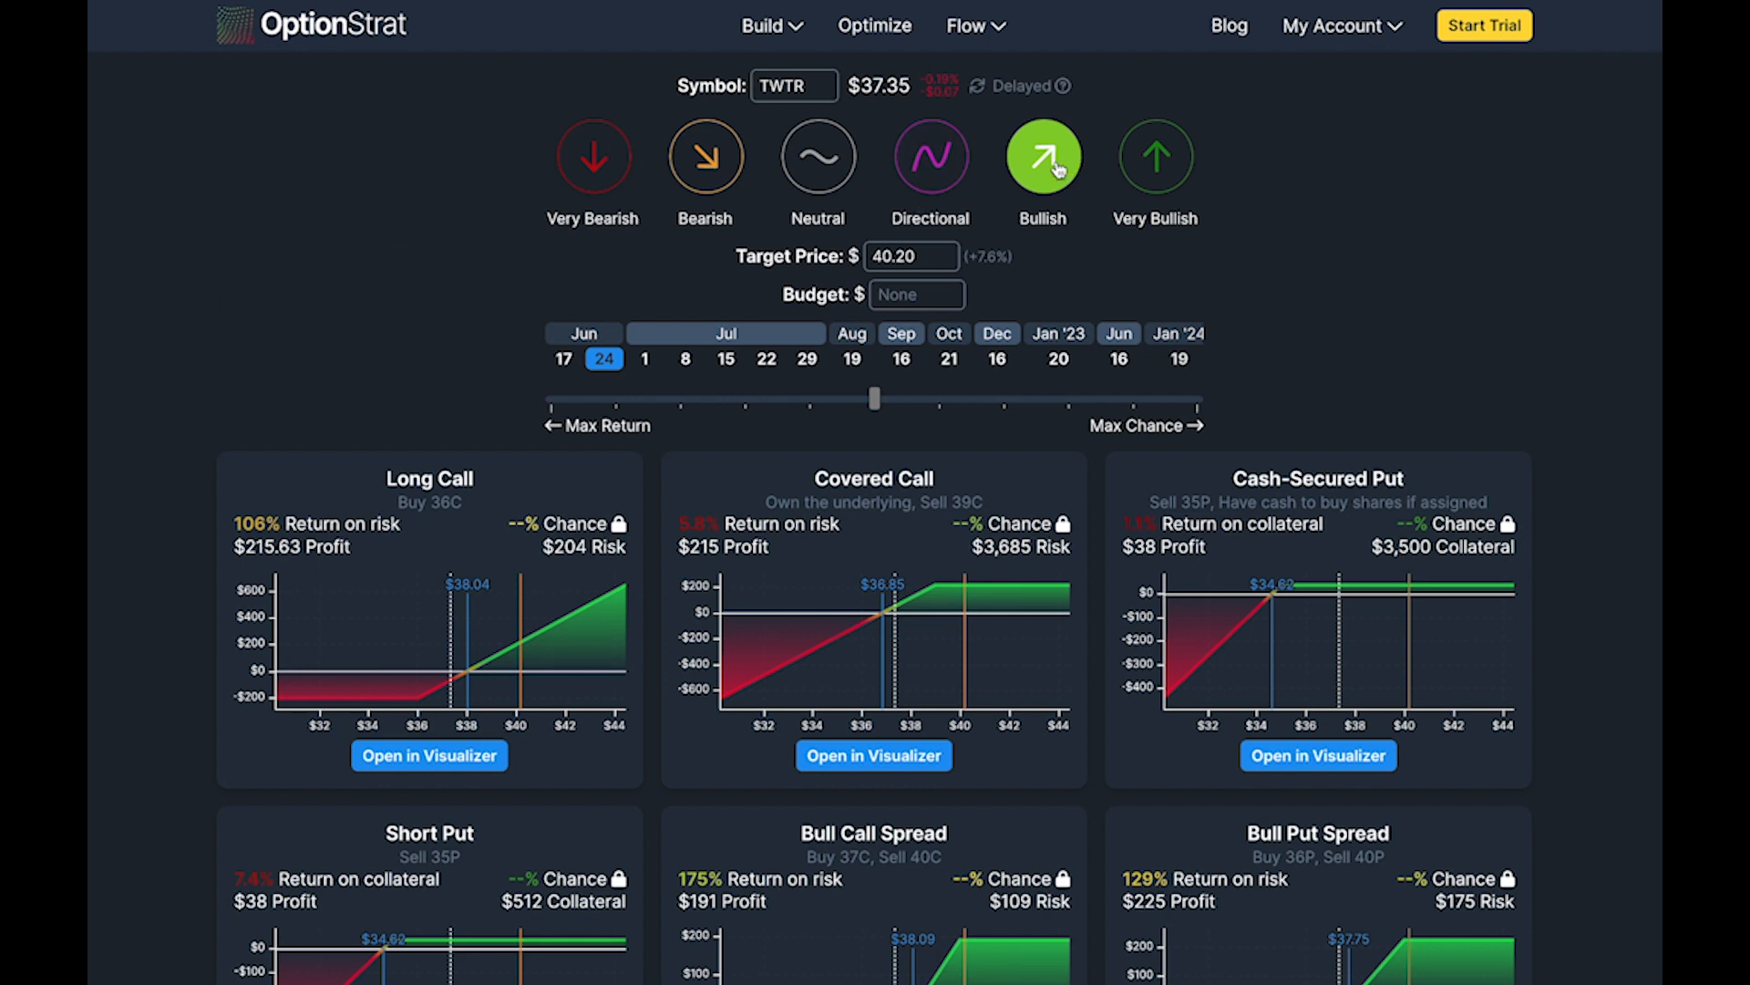
# Step: Set the bullish outlook's target price to $40 and choose the July 1 expiration
pyautogui.doubleClick(921, 255)
pyautogui.write('40')
pyautogui.press('Return')
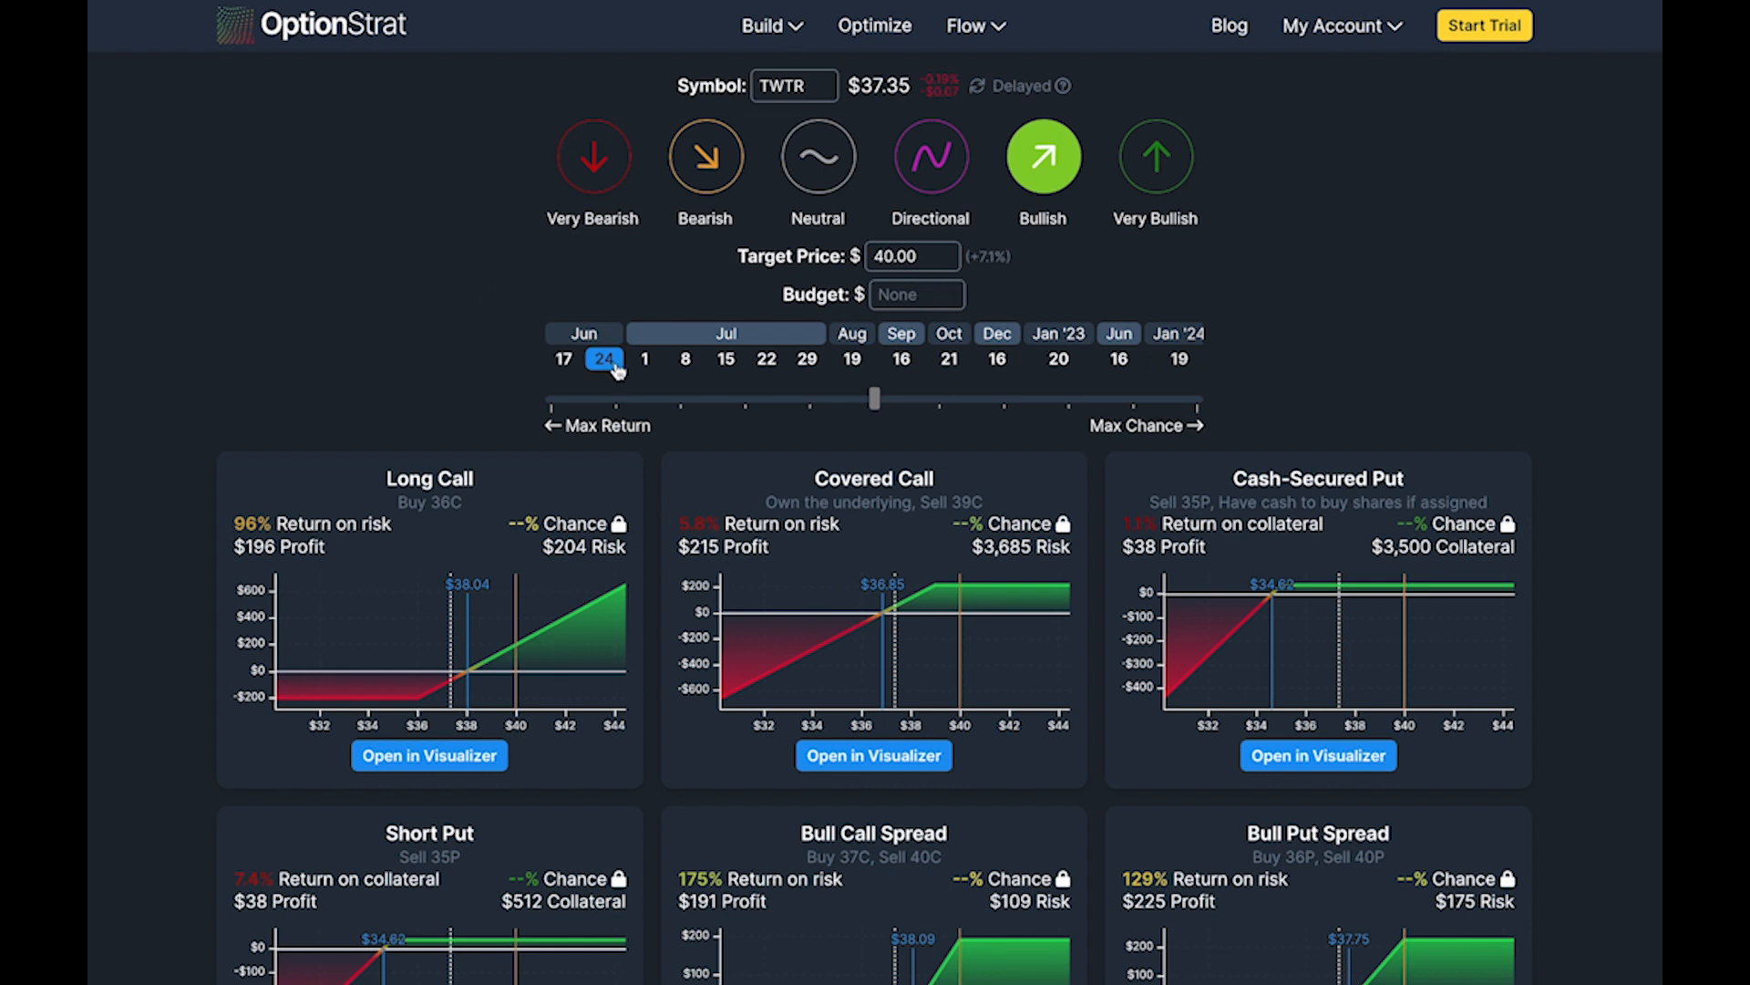
pyautogui.click(645, 361)
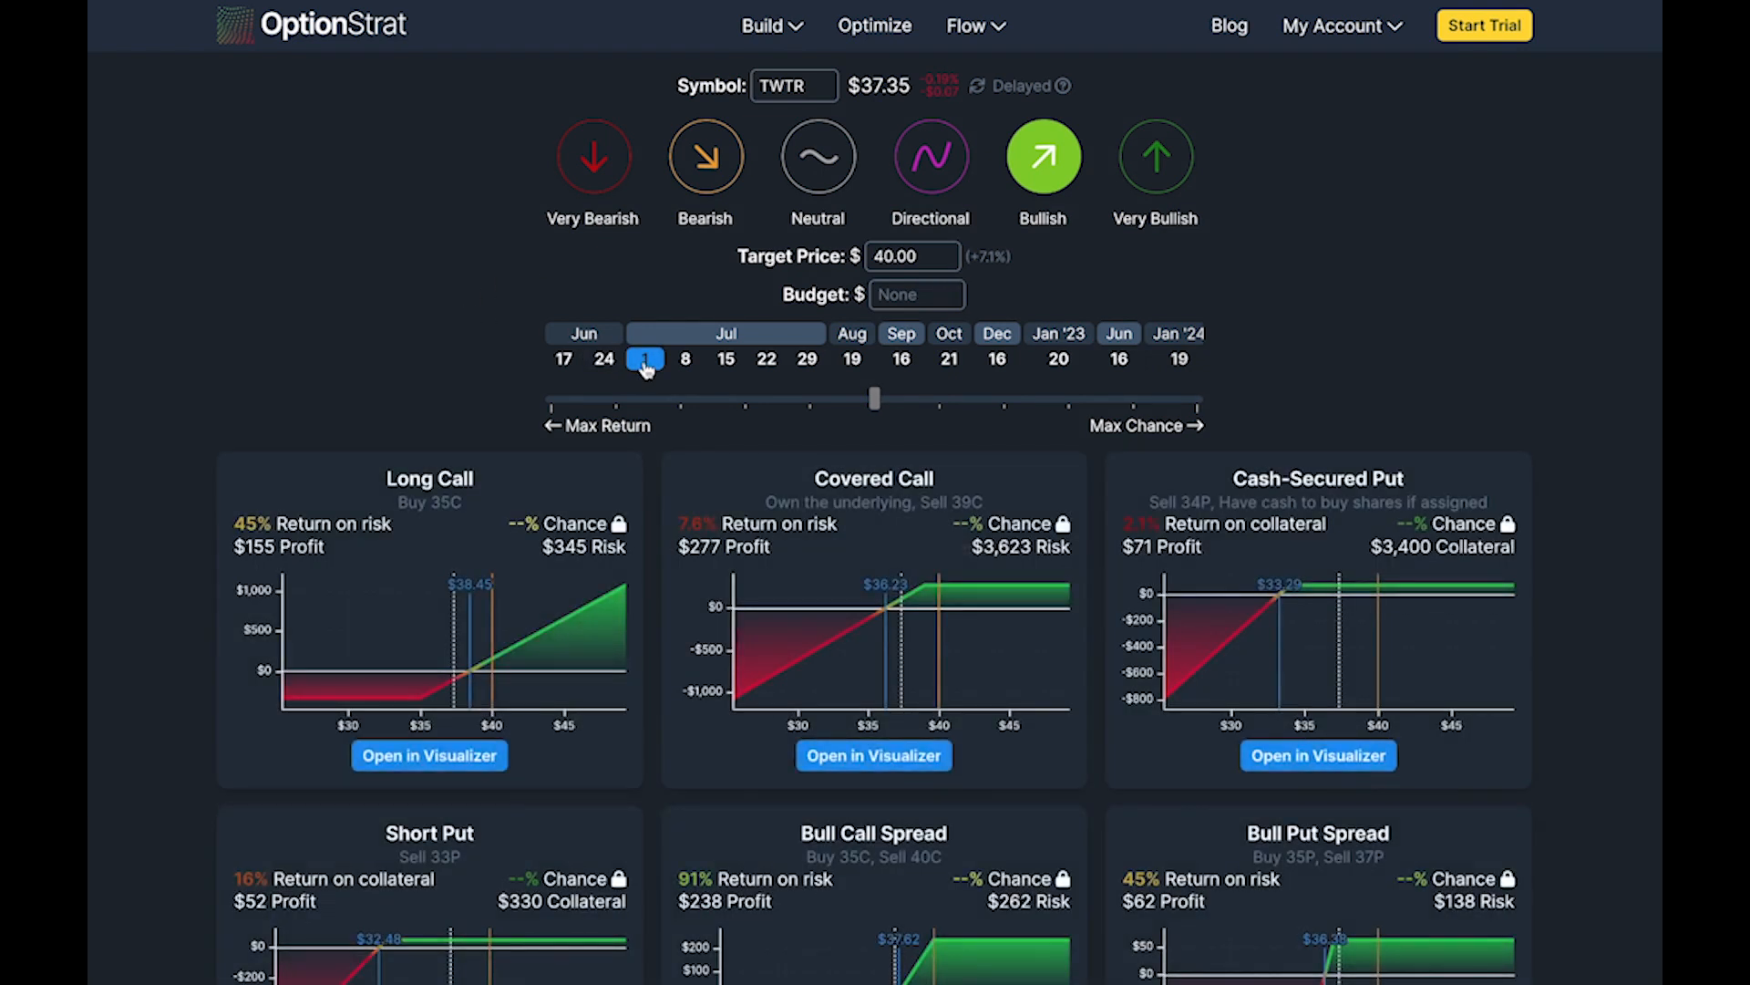
# Step: Examine the suggested bullish strategies for July 1, including the long call's locked chance figure and the covered call
pyautogui.scroll(-5, 185, 474)
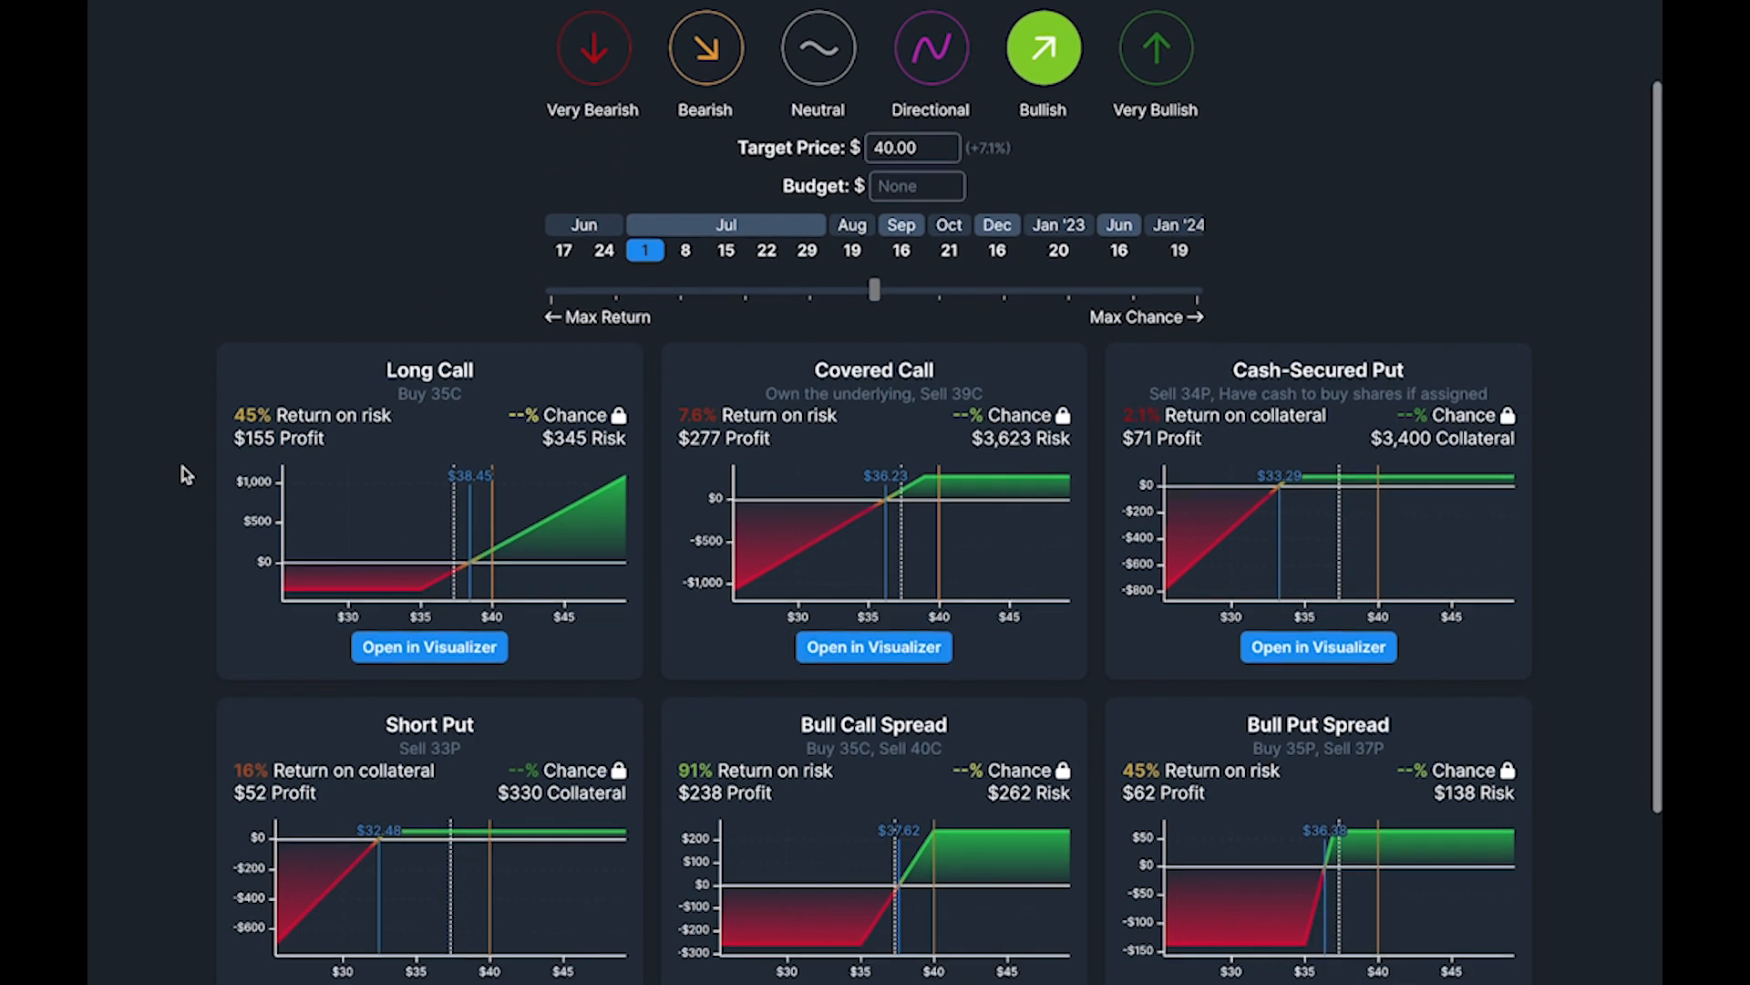
pyautogui.scroll(3, 185, 474)
pyautogui.scroll(1, 185, 475)
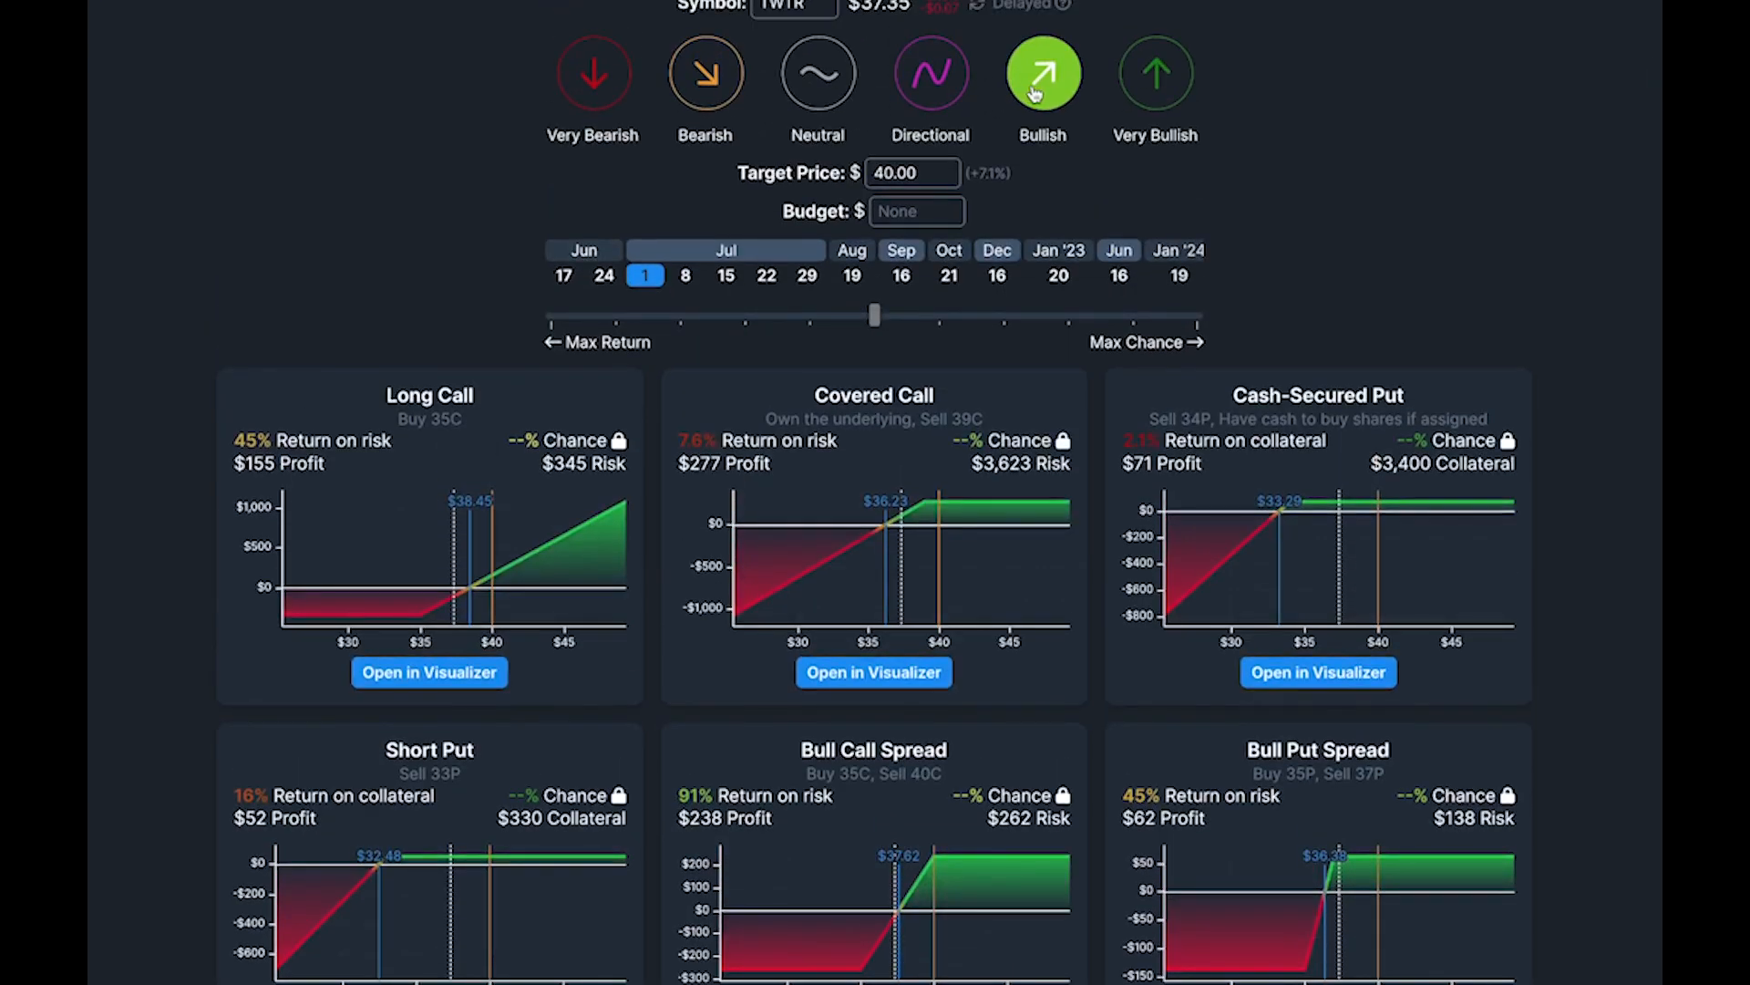
pyautogui.scroll(1, 1040, 155)
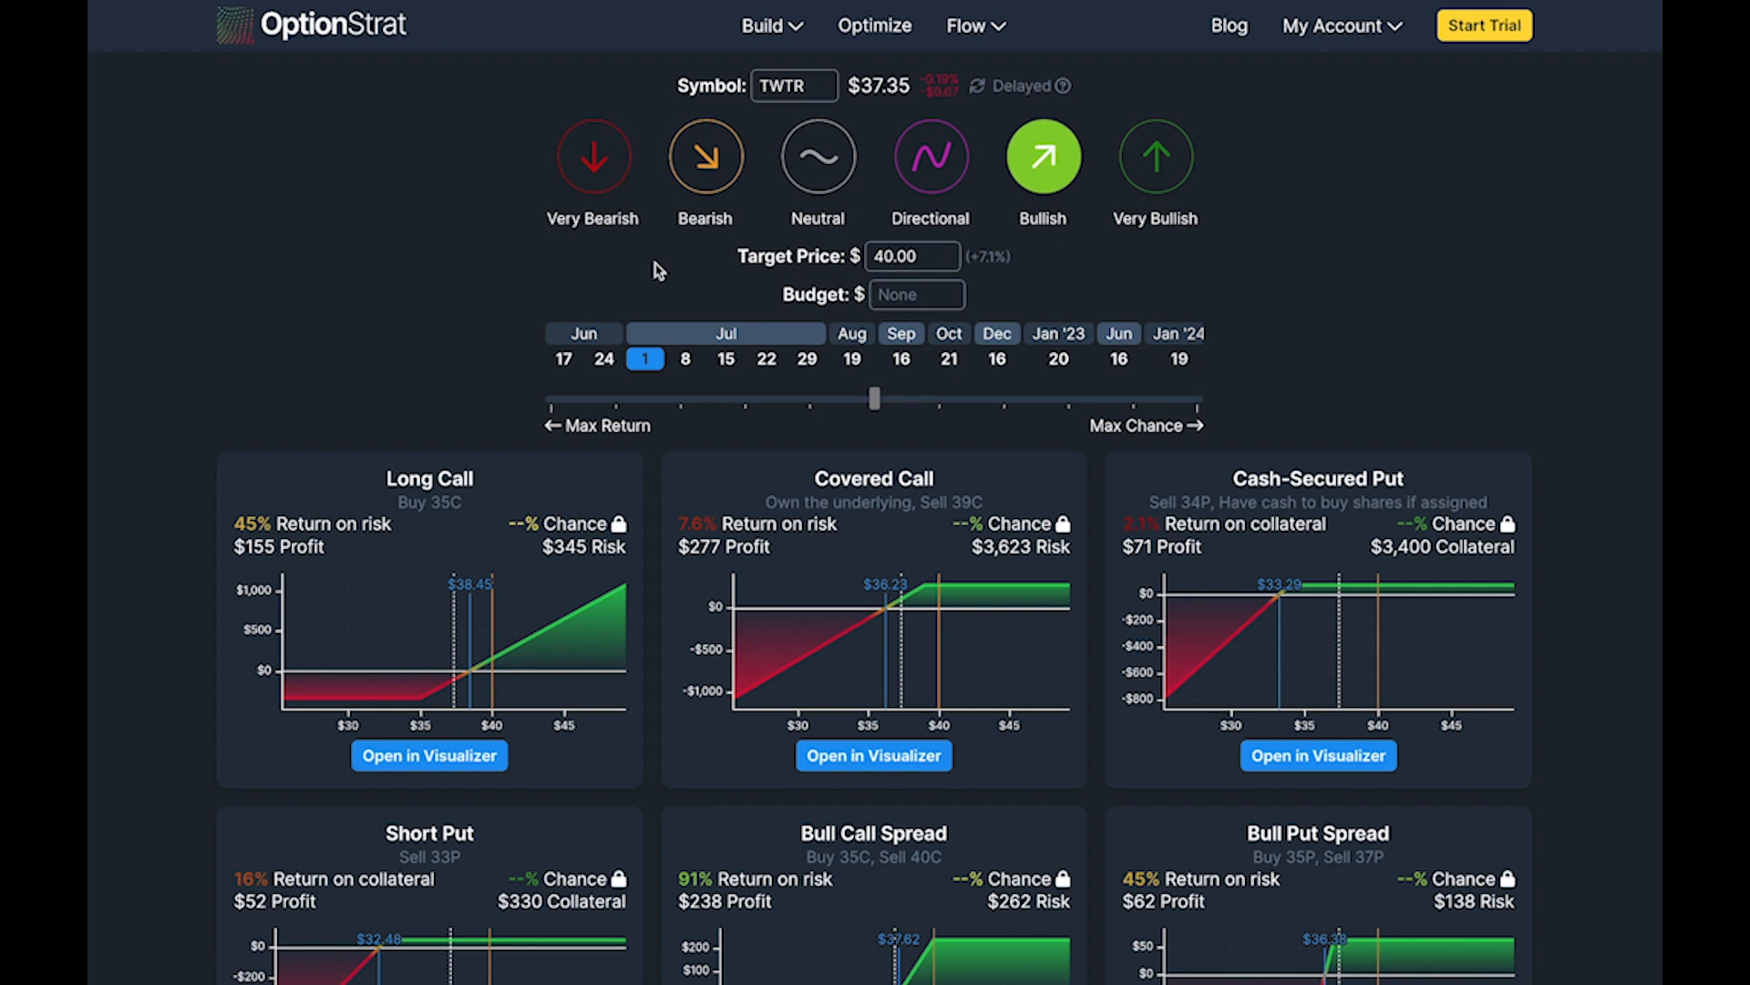
pyautogui.scroll(-3, 173, 513)
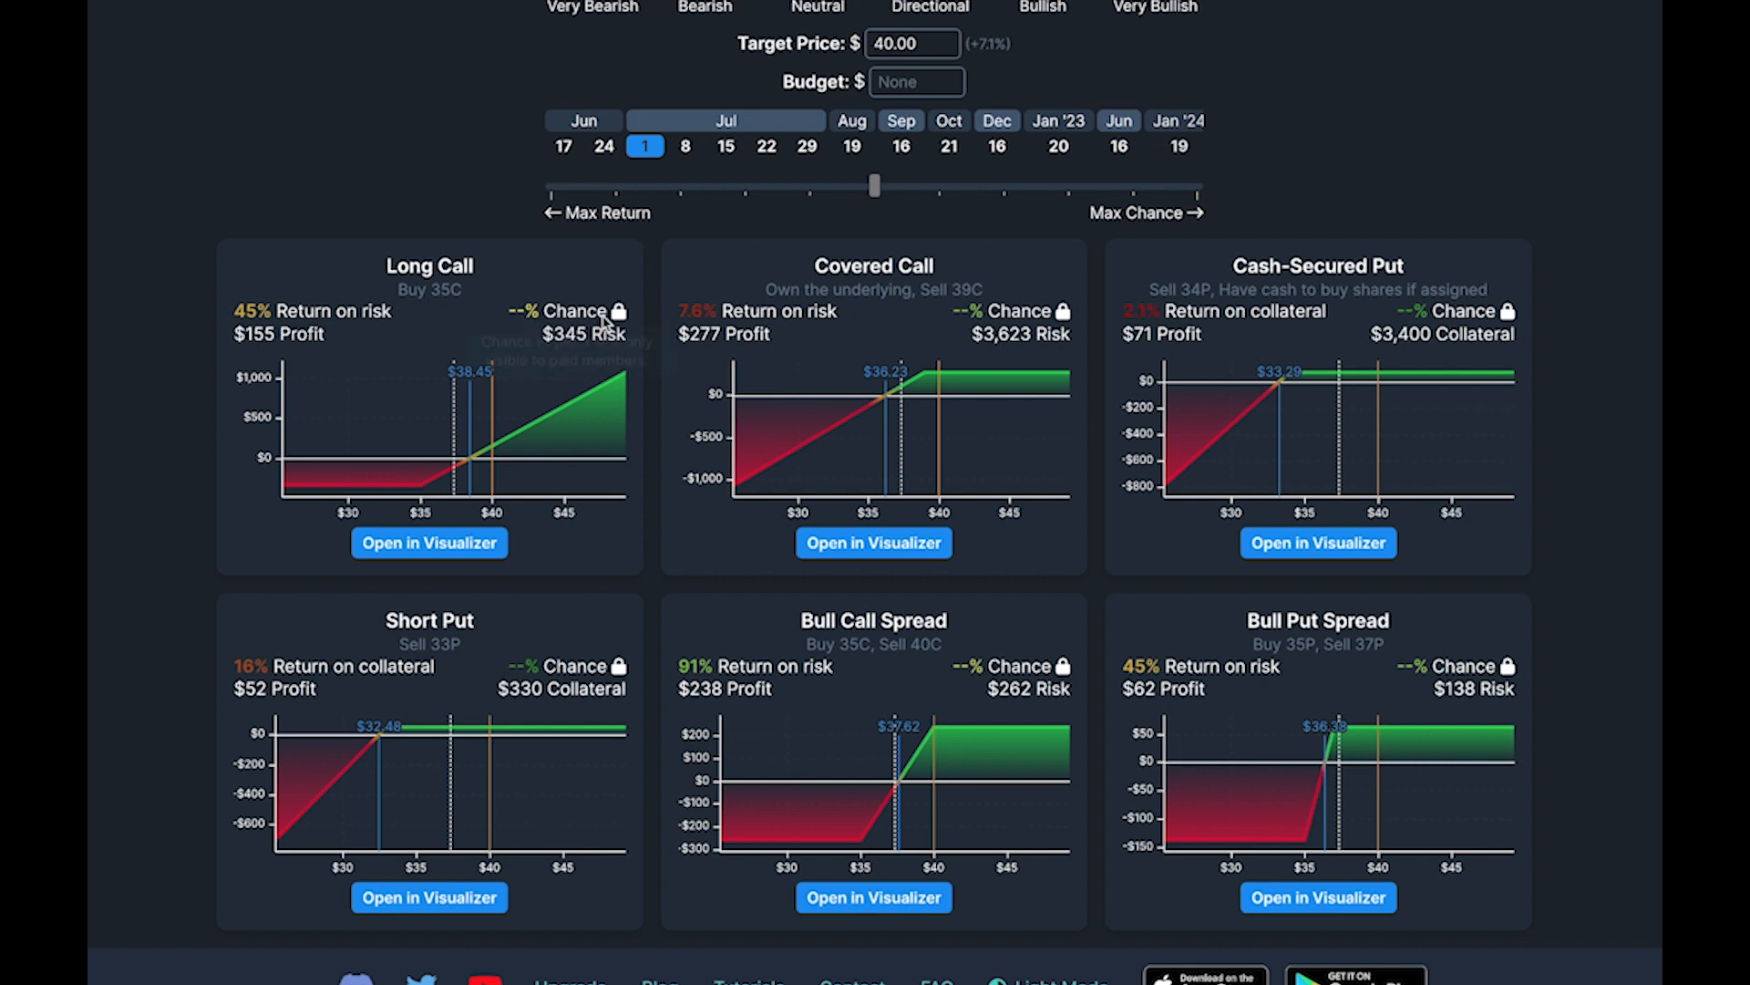
pyautogui.moveTo(619, 313)
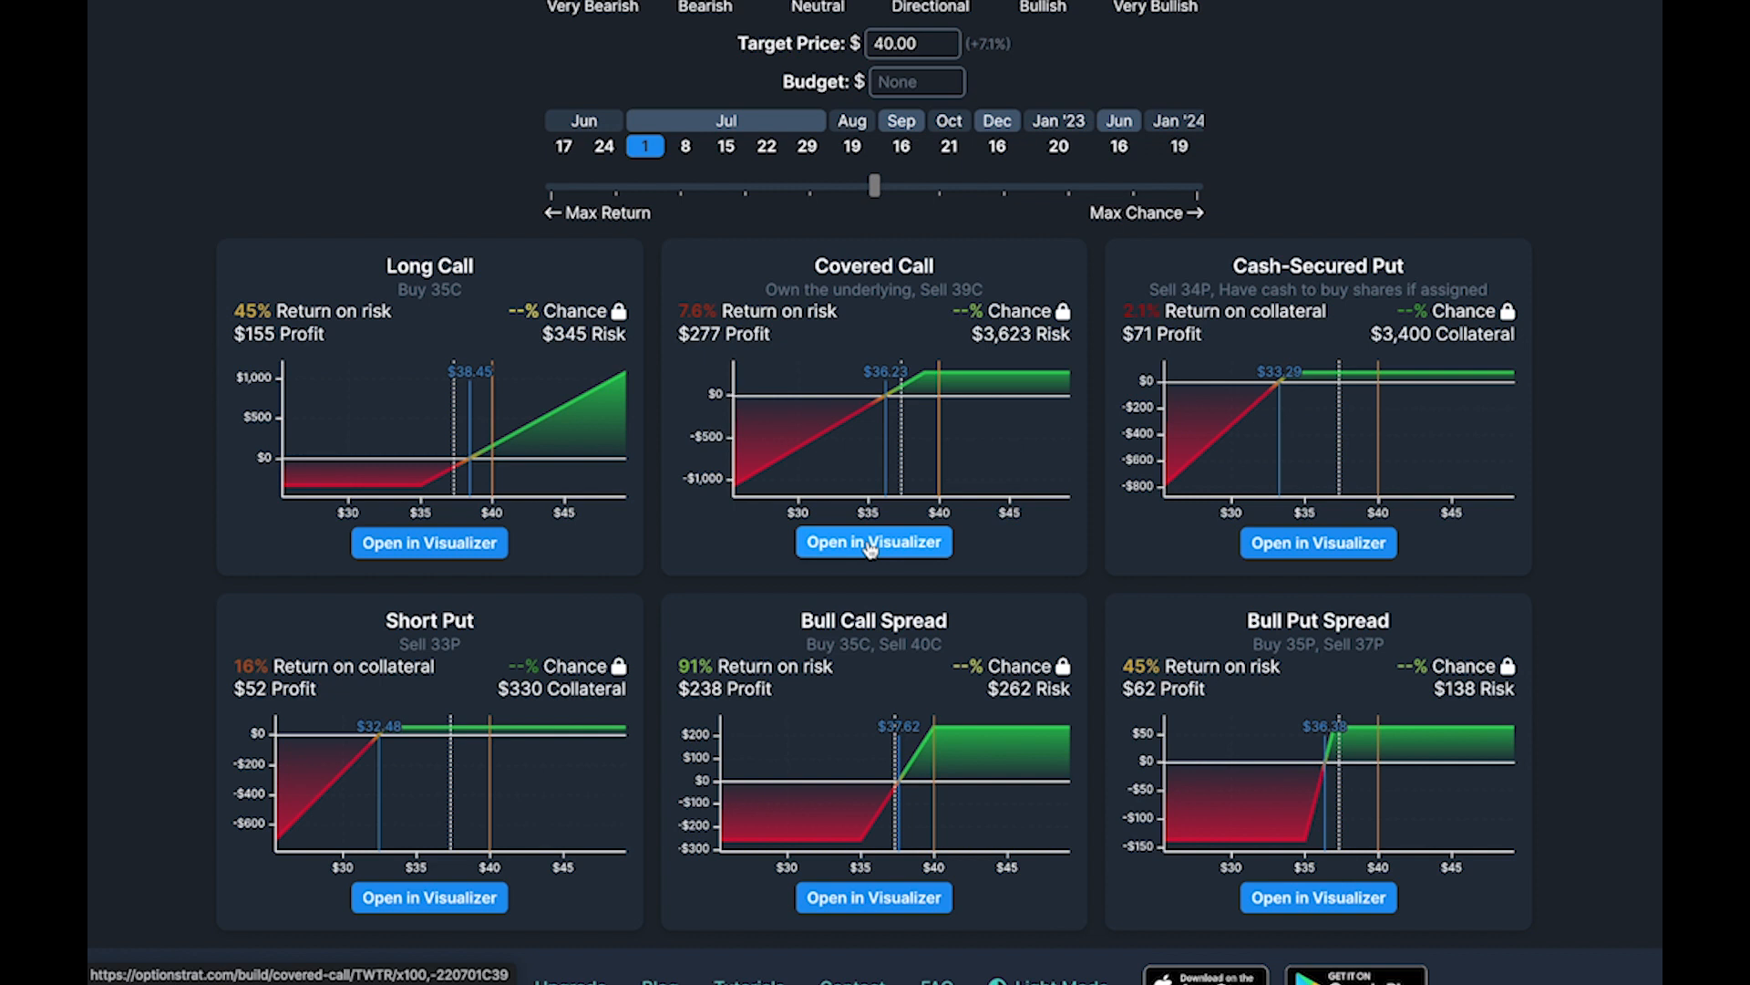
pyautogui.scroll(3, 871, 547)
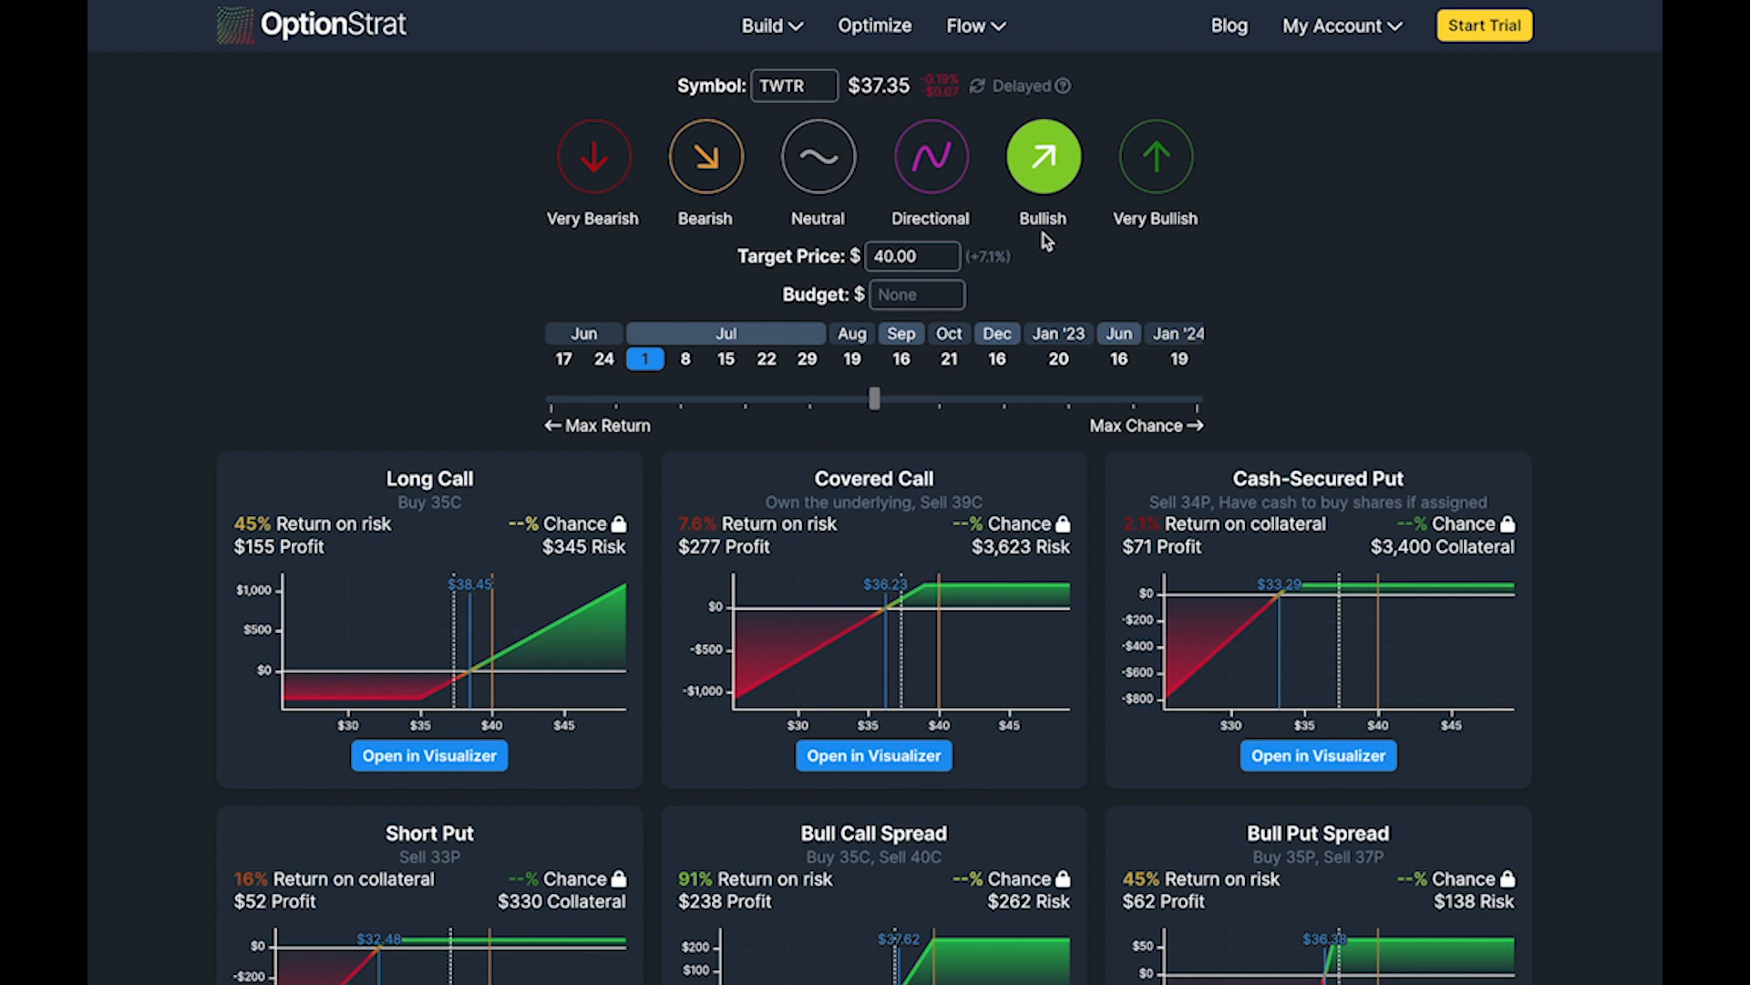
# Step: Switch the outlook to Neutral with the June 24 expiration and look through the suggested strategies
pyautogui.click(819, 159)
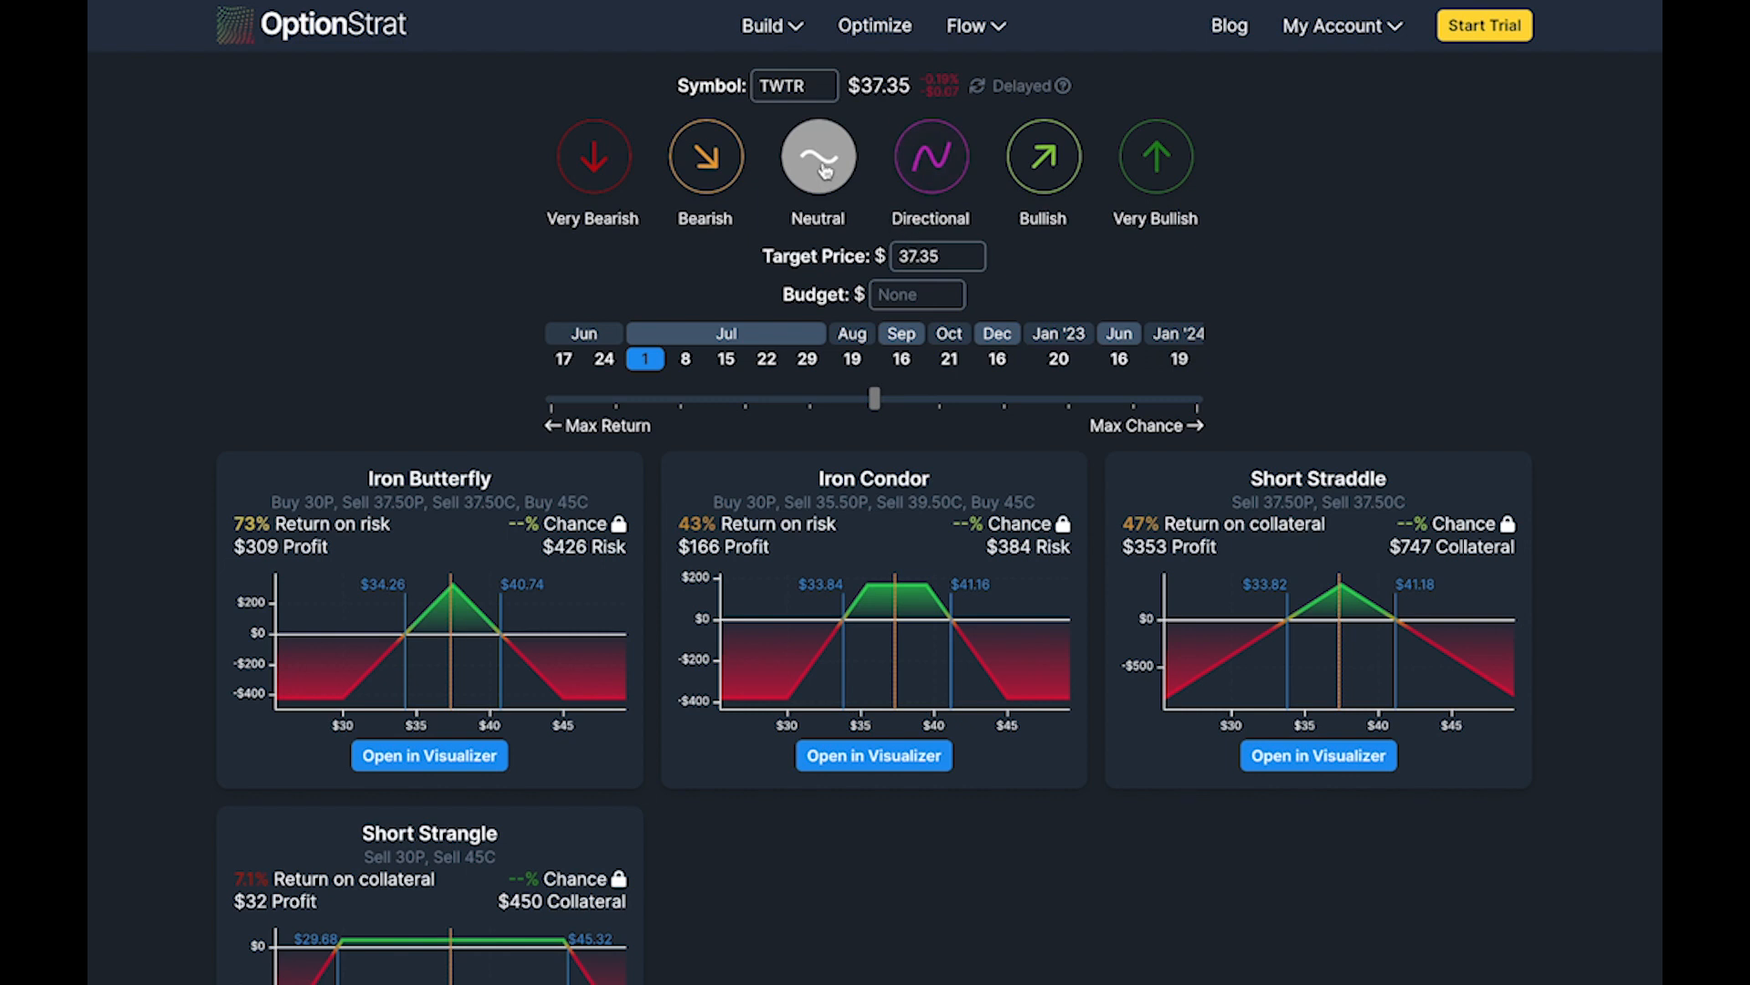
pyautogui.click(606, 361)
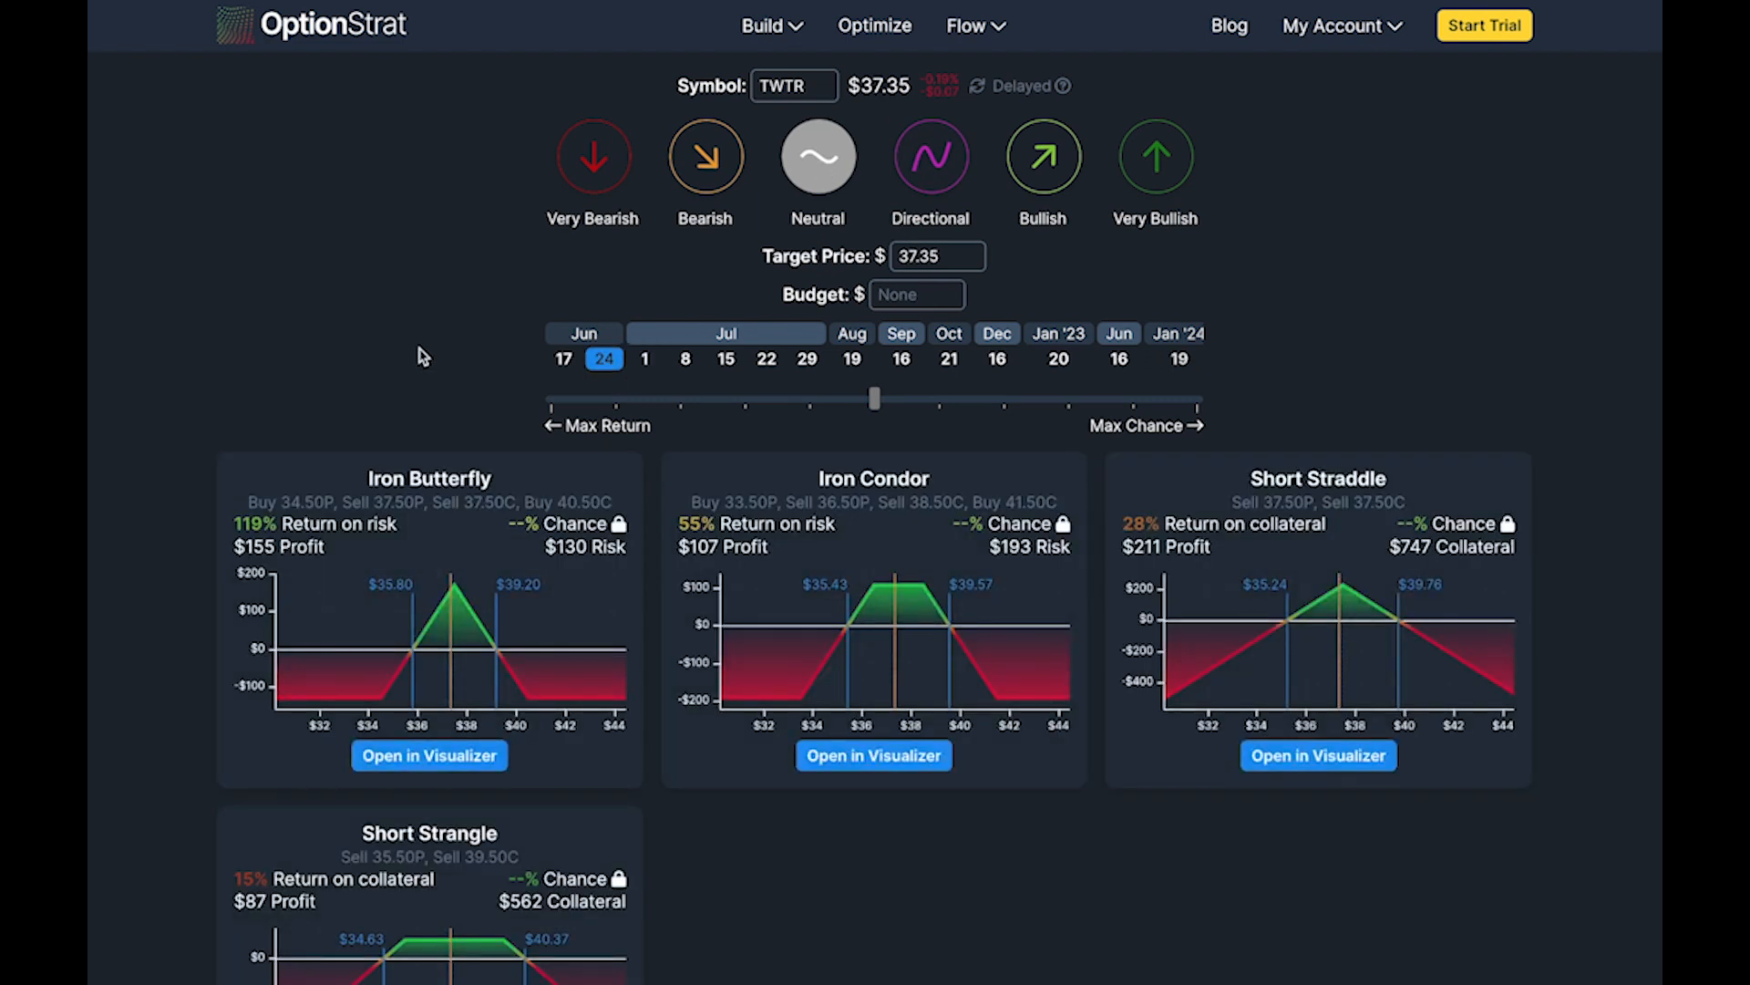
pyautogui.scroll(-2, 423, 356)
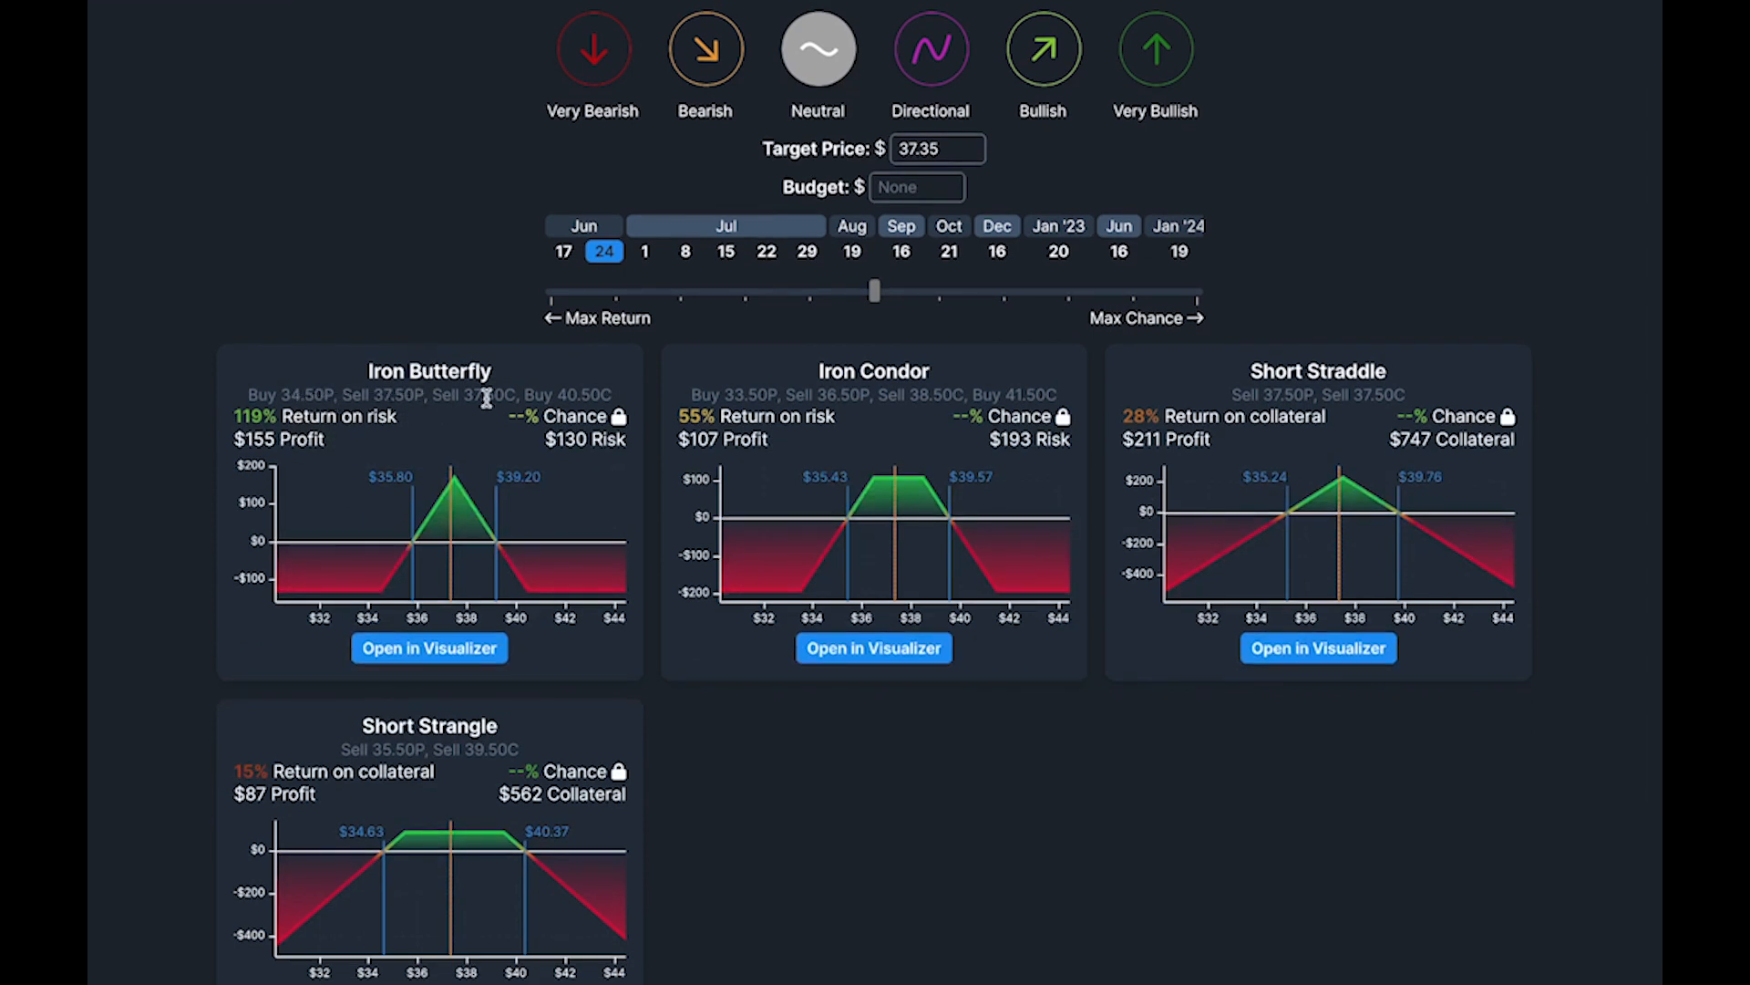
pyautogui.scroll(1, 449, 294)
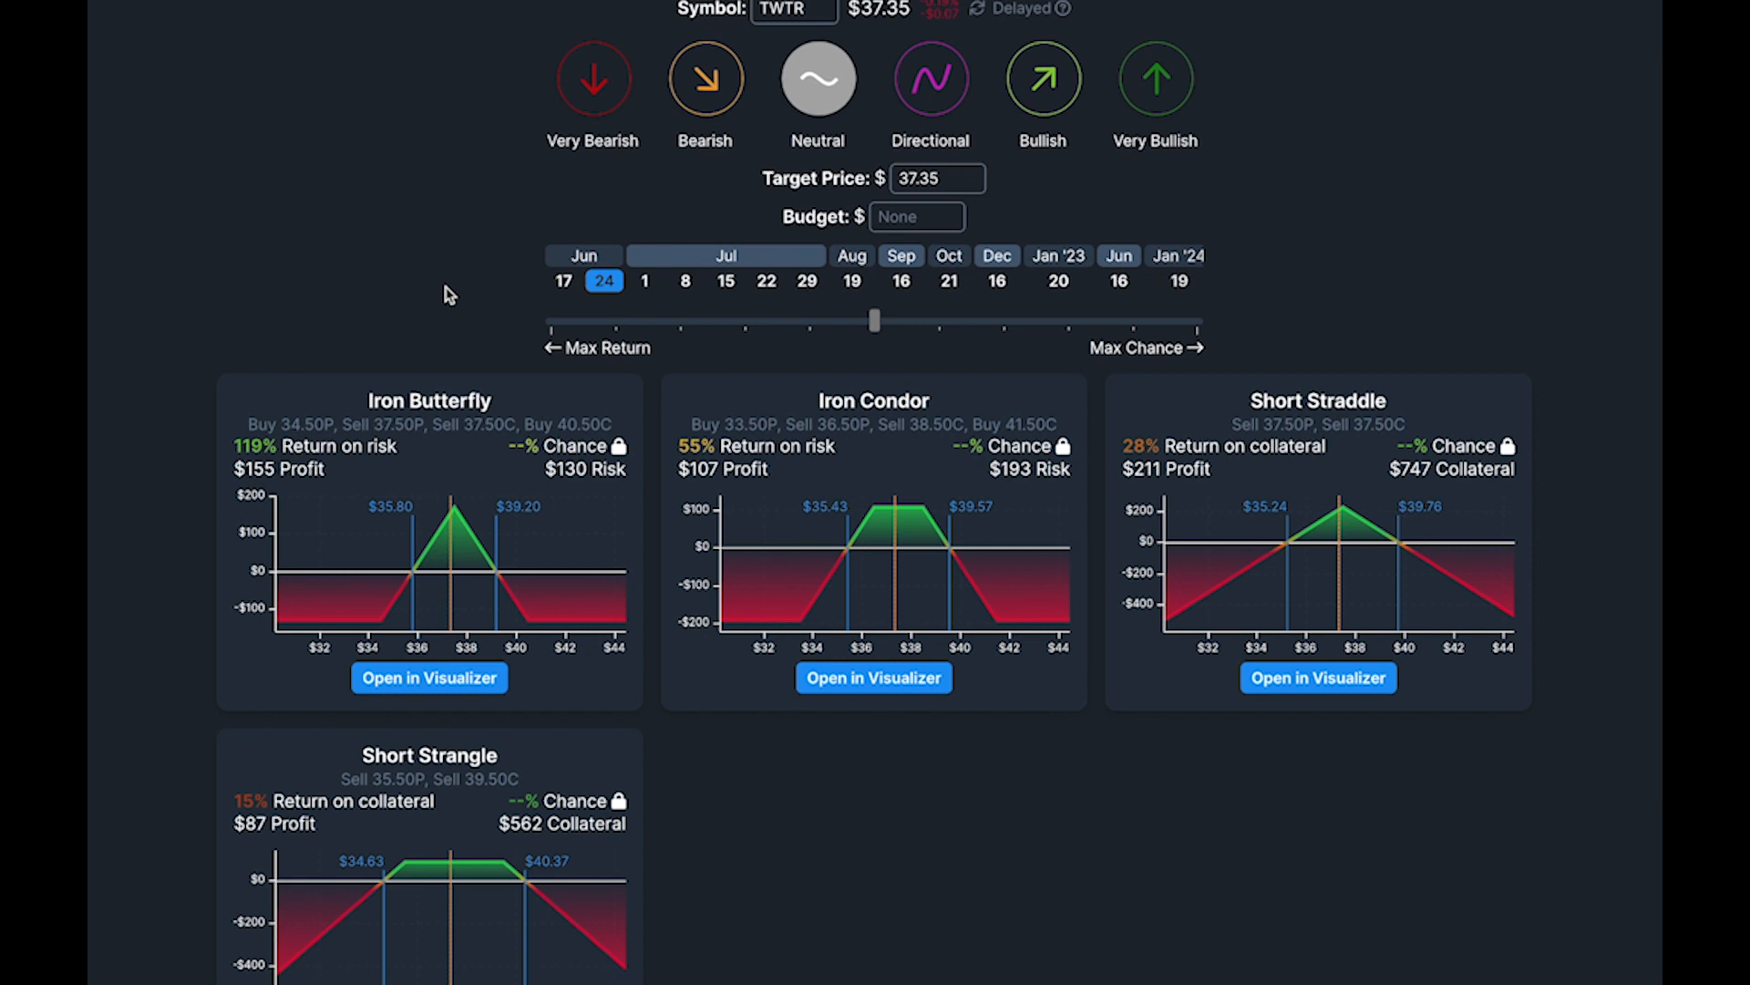
pyautogui.scroll(2, 448, 292)
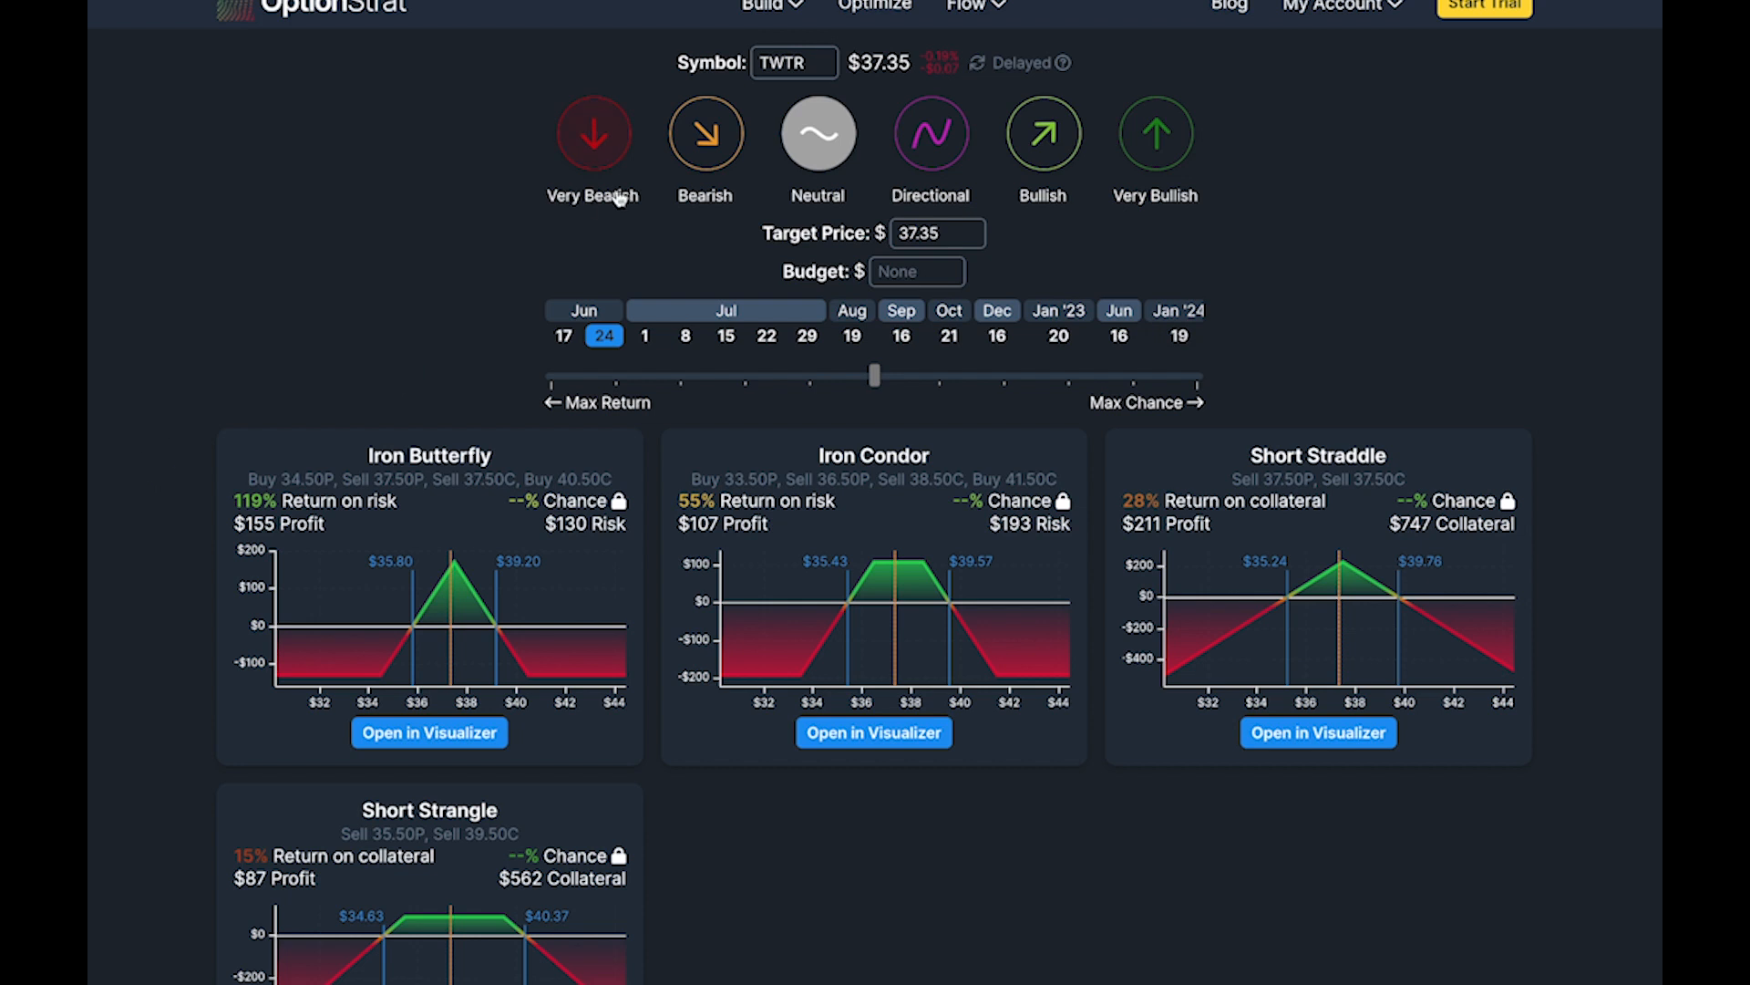
# Step: Switch the outlook to Directional and look through its straddle, strangle and inverse iron strategies
pyautogui.click(940, 158)
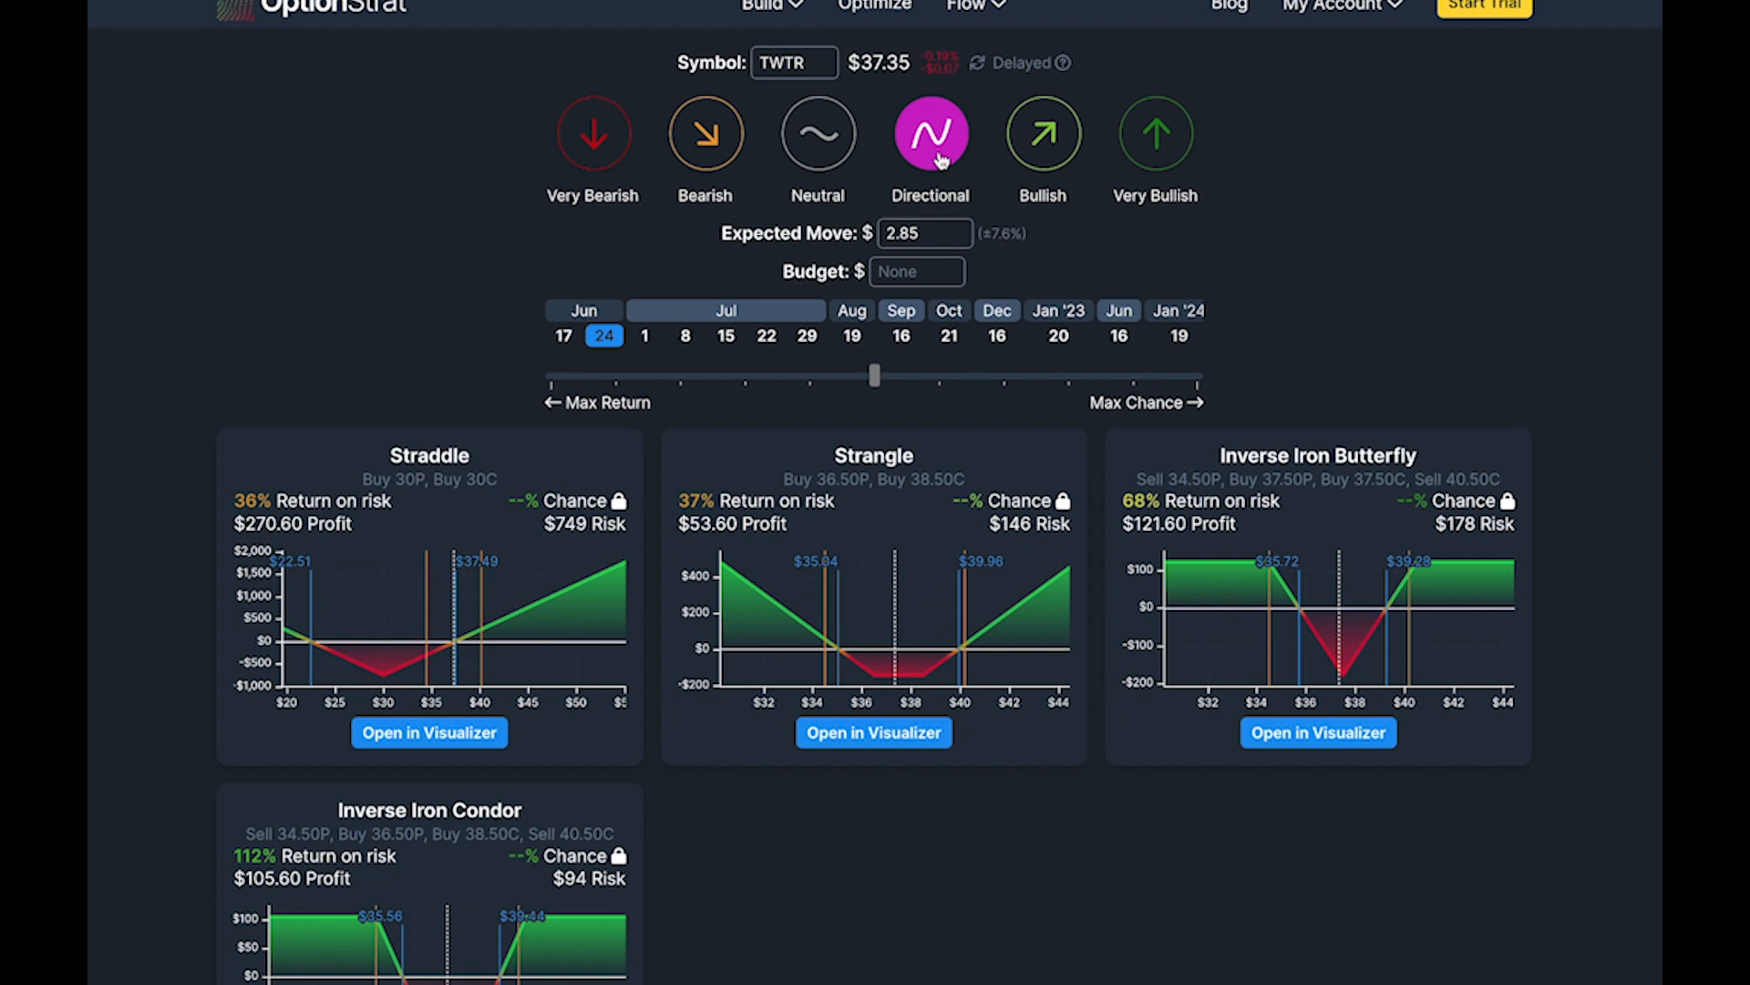
pyautogui.scroll(-2, 167, 428)
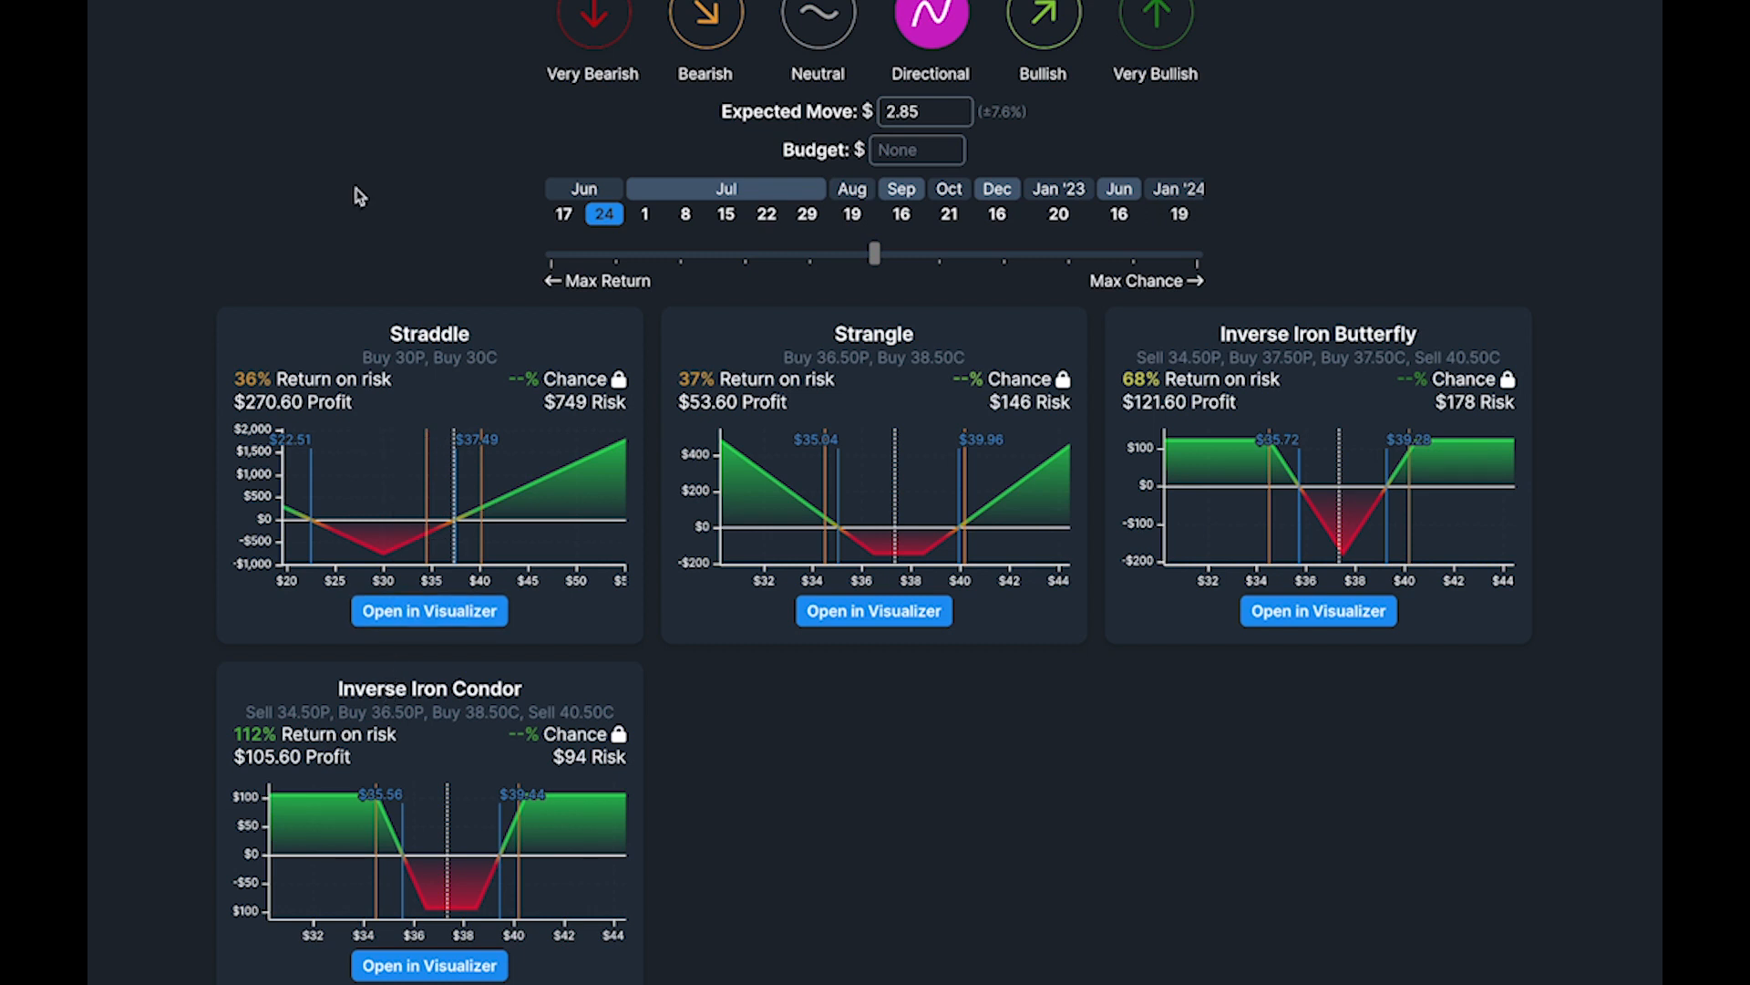
pyautogui.scroll(2, 358, 196)
# Step: Choose the Very Bullish outlook, test the balance between Max Return and Max Chance, return it to the middle and review the suggestions
pyautogui.click(1051, 151)
pyautogui.click(1148, 135)
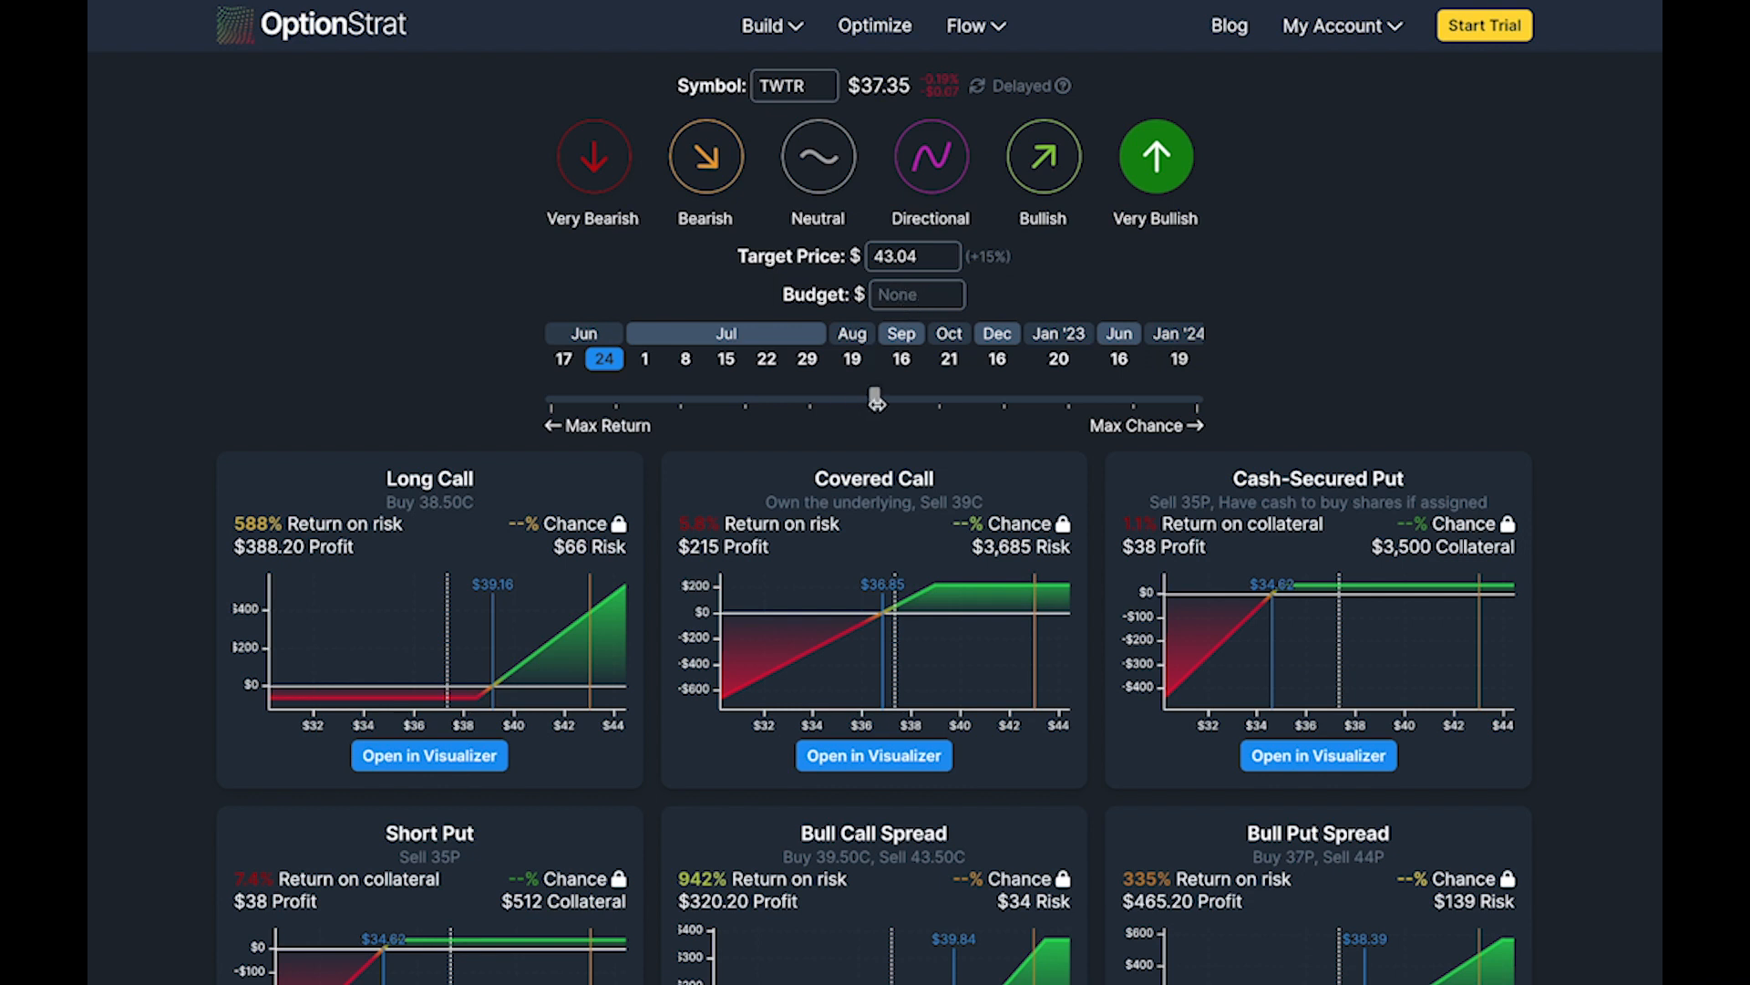
pyautogui.moveTo(875, 402); pyautogui.dragTo(809, 400)
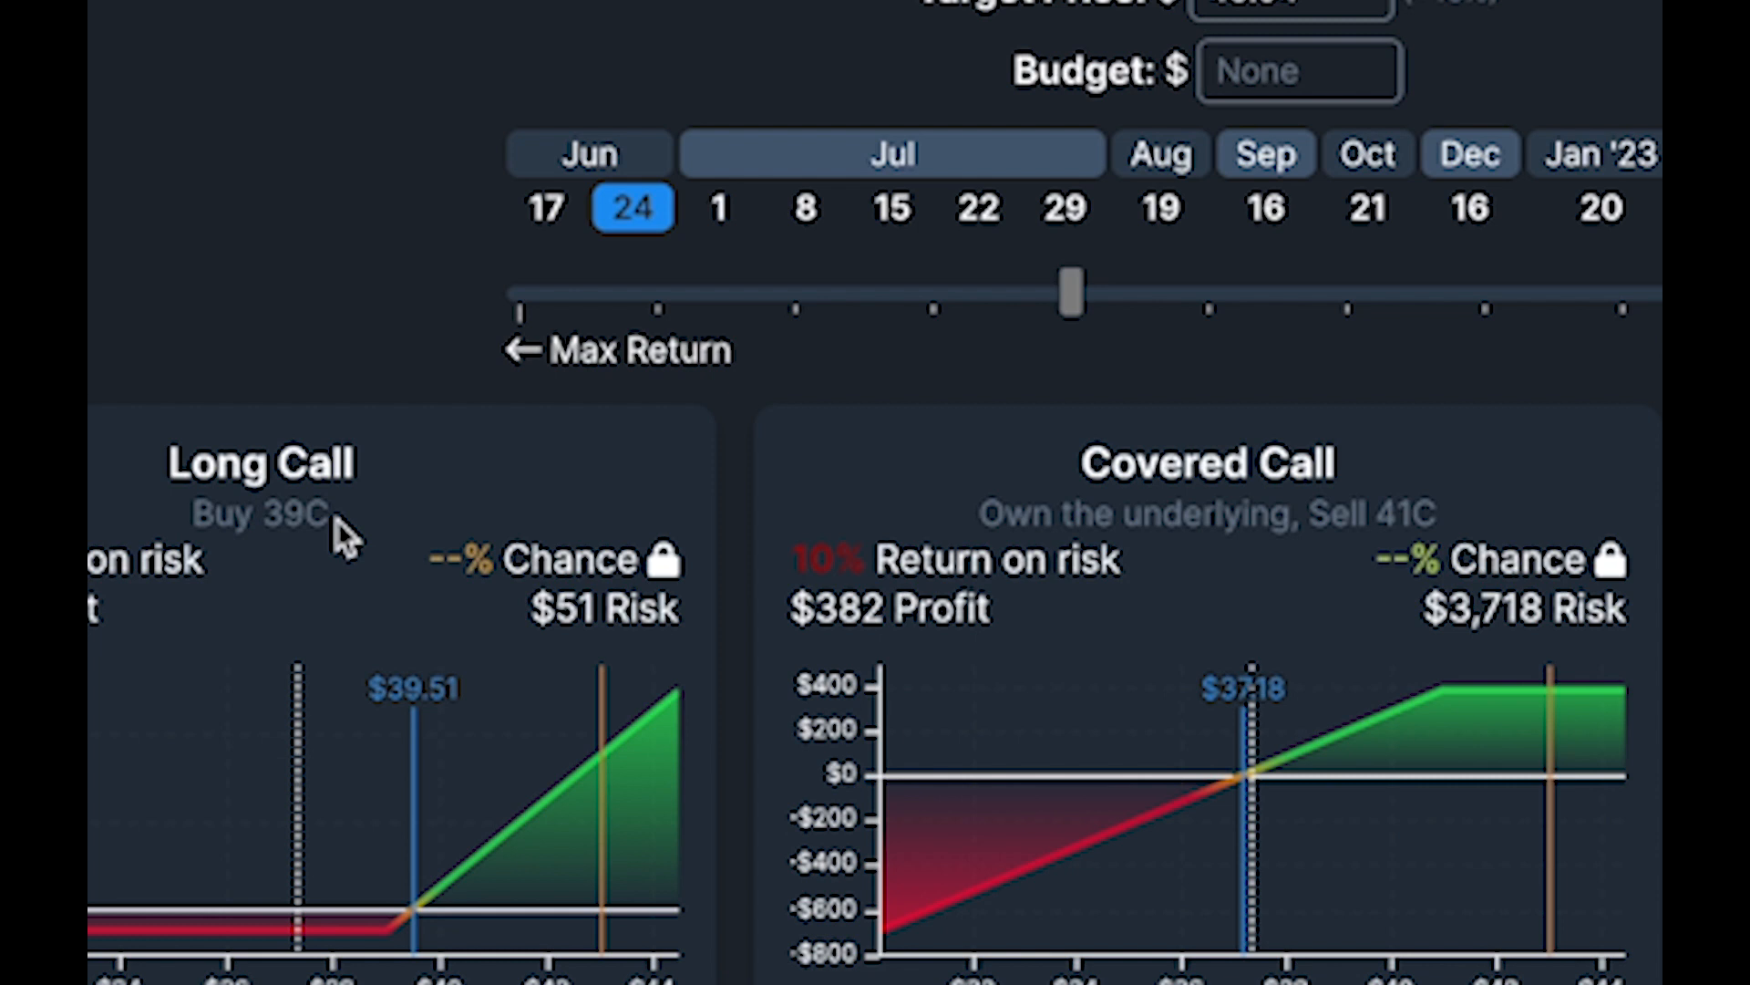
pyautogui.moveTo(1067, 294); pyautogui.dragTo(703, 301)
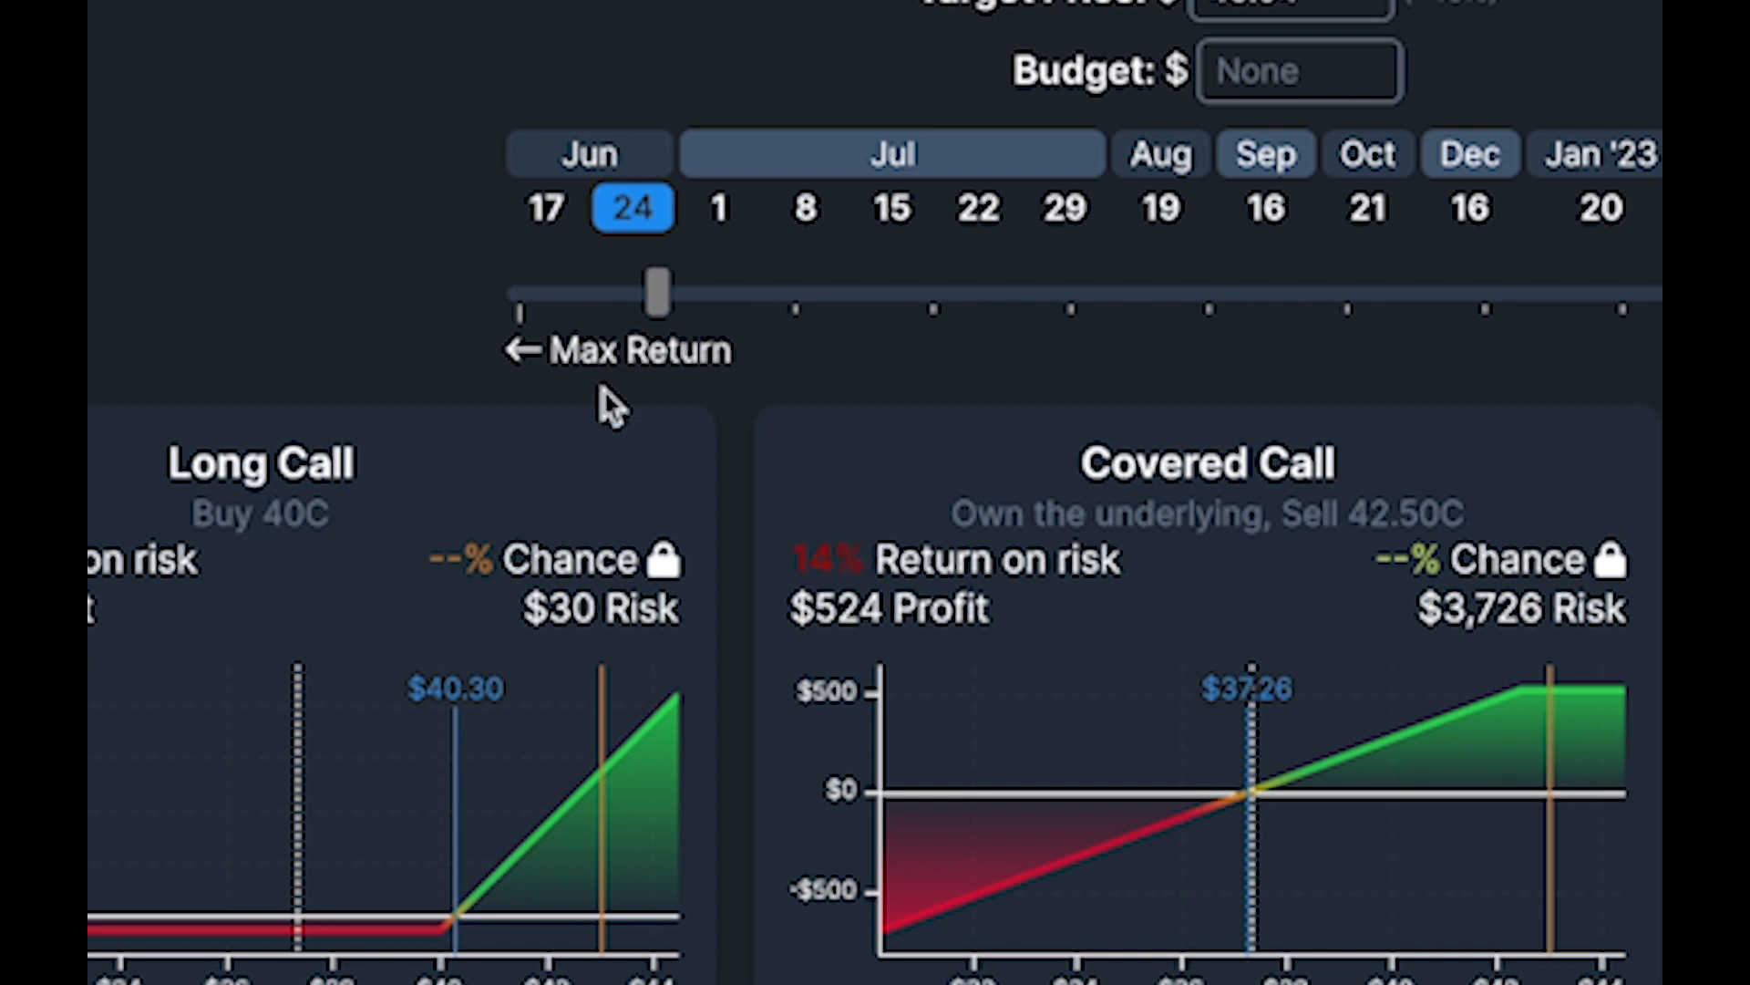
pyautogui.moveTo(1195, 301); pyautogui.dragTo(1641, 301)
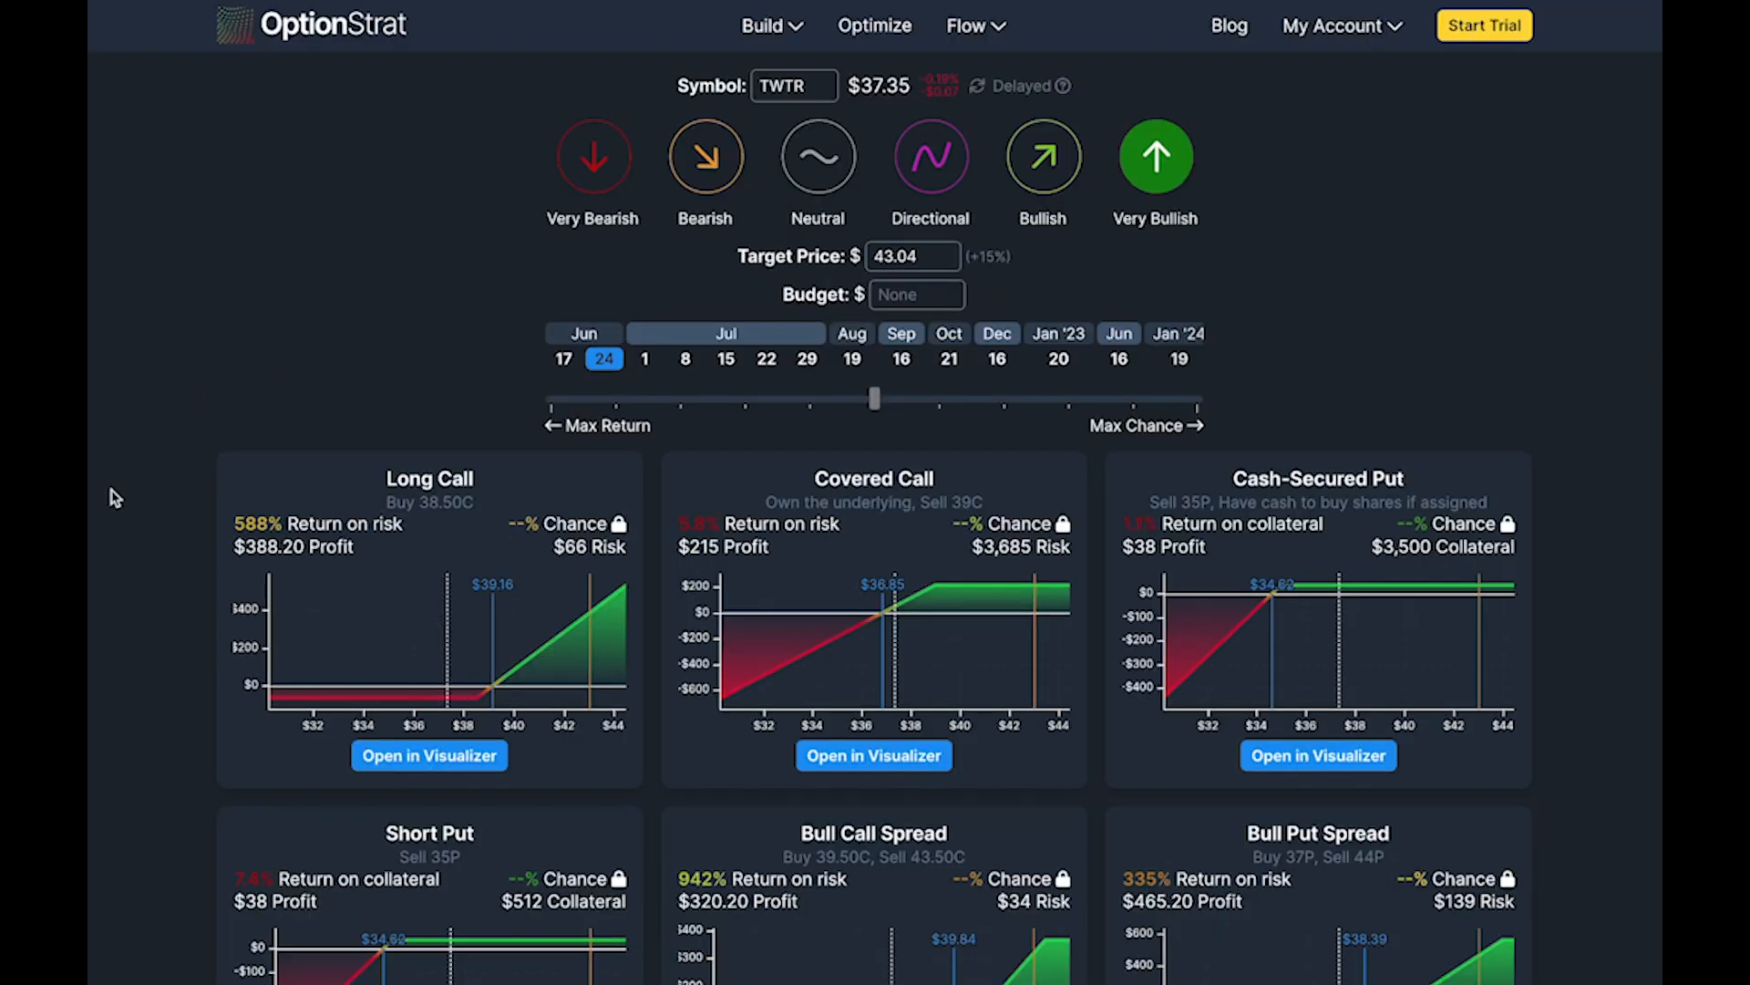
pyautogui.scroll(-2, 150, 587)
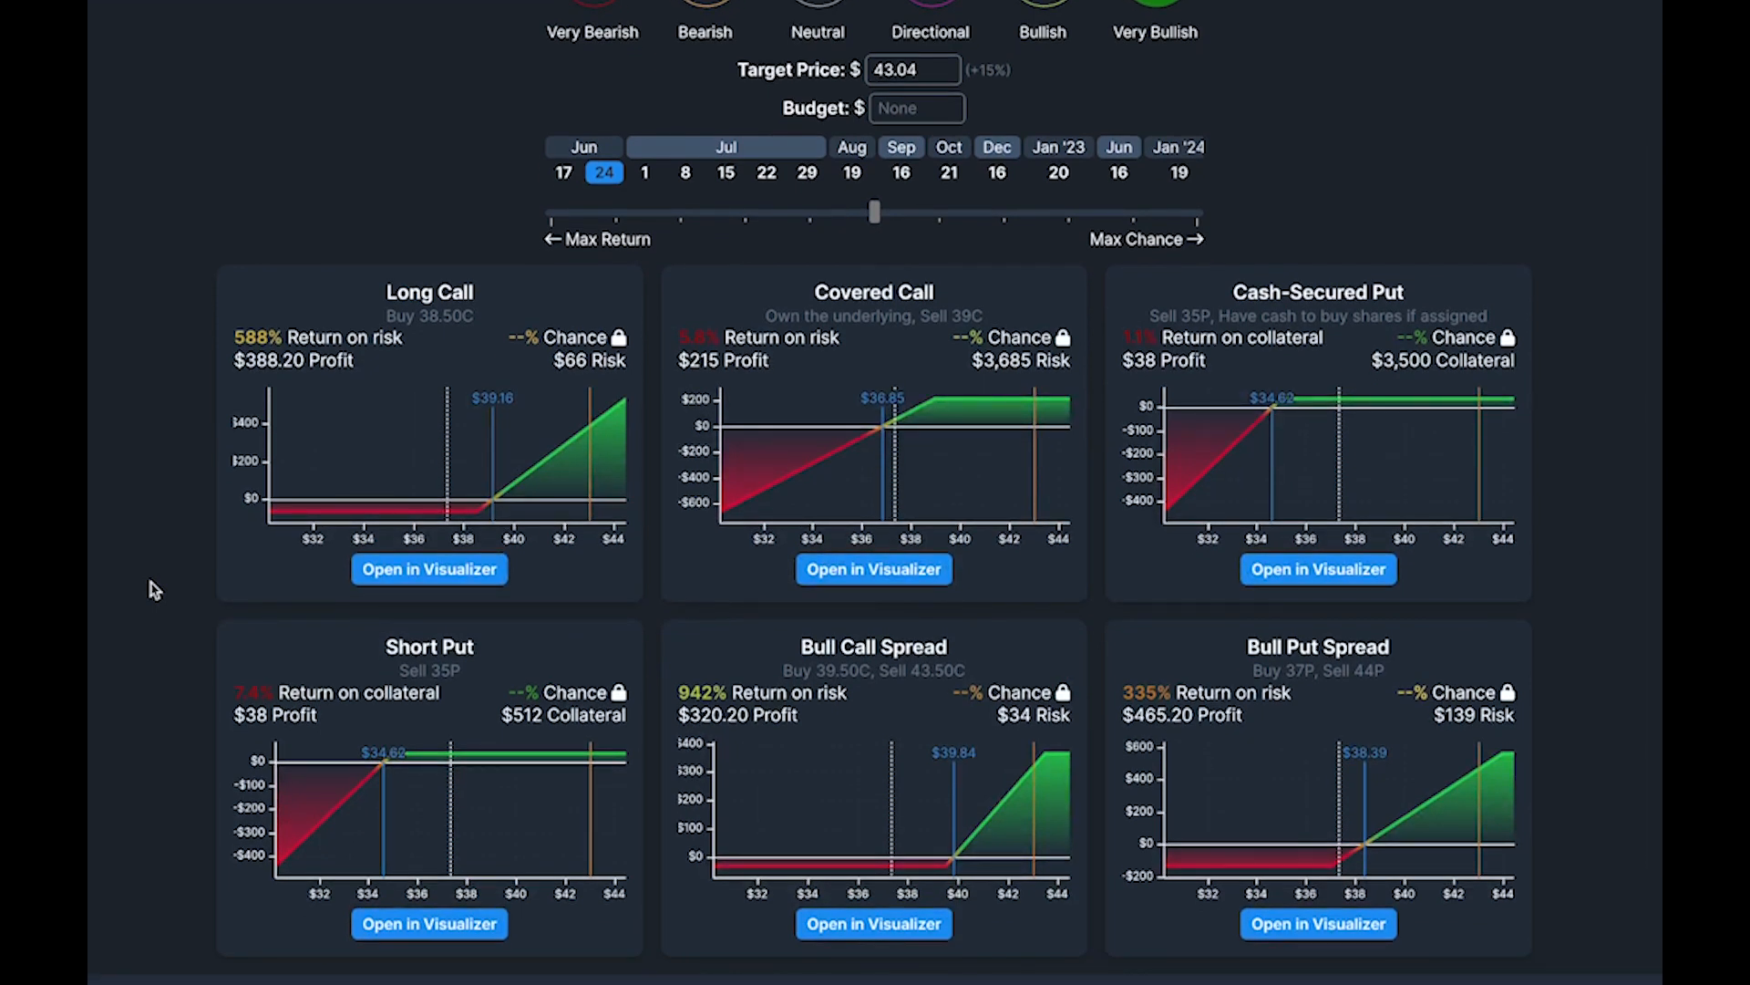
pyautogui.scroll(2, 150, 587)
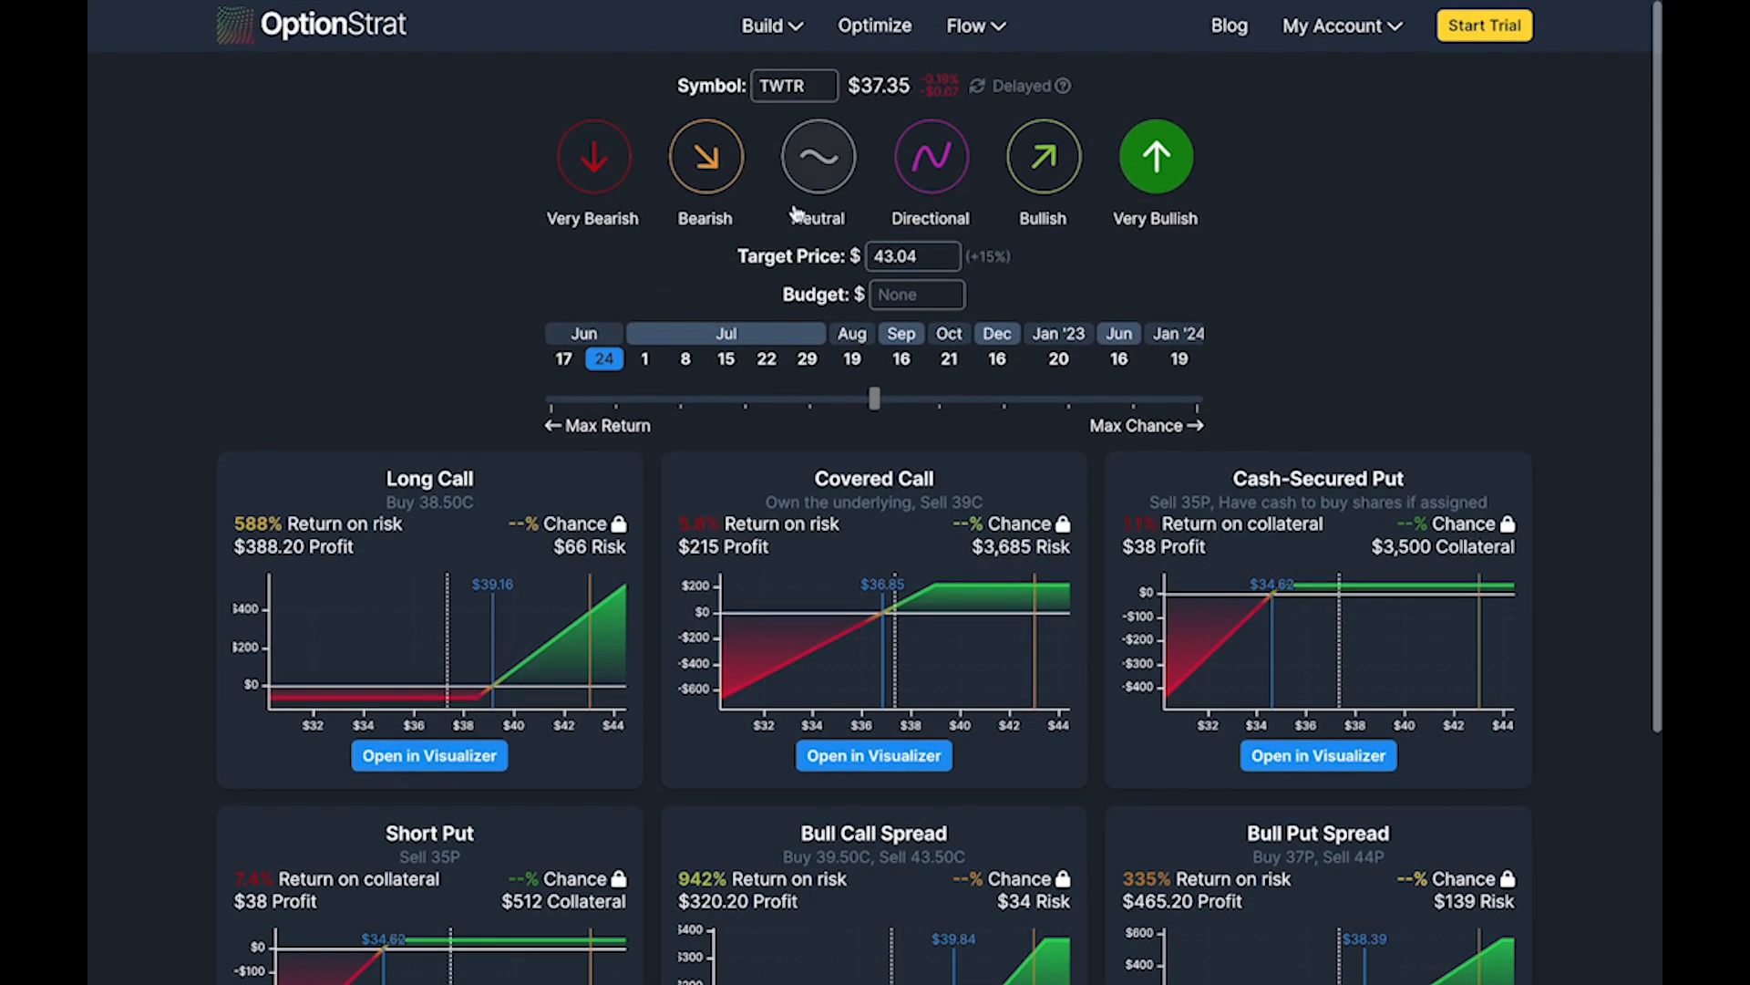
# Step: Bring up the choice of Flow pages
pyautogui.moveTo(1000, 31)
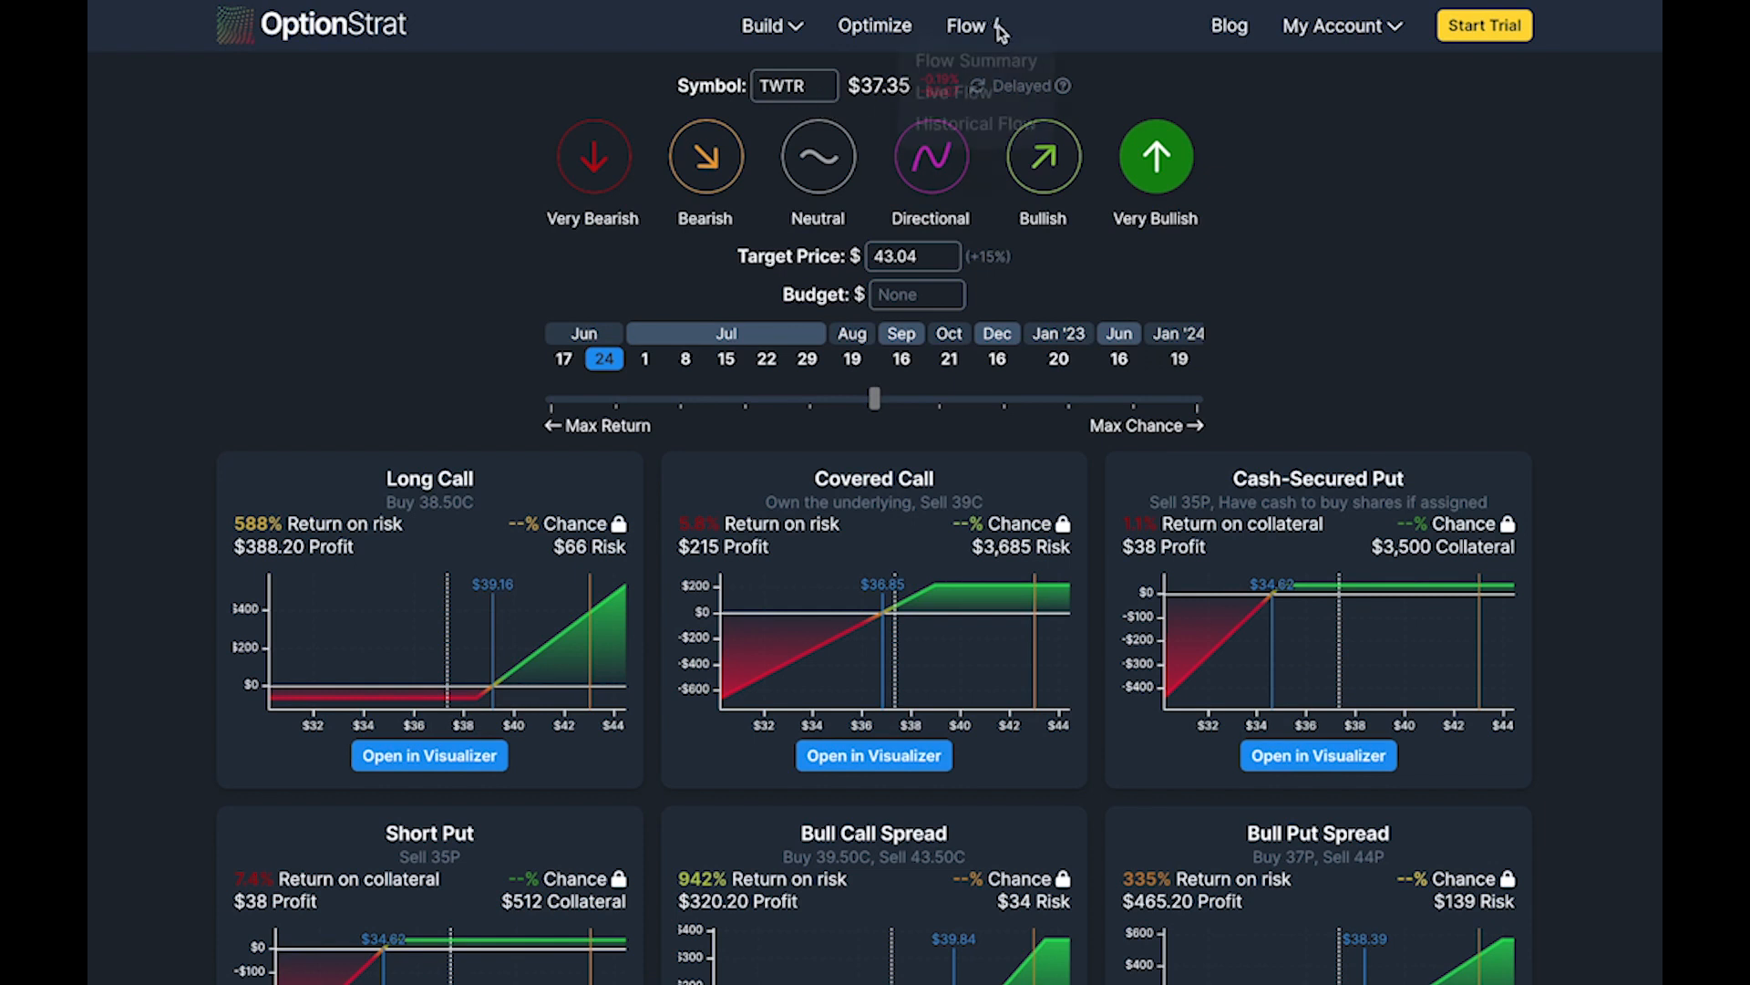